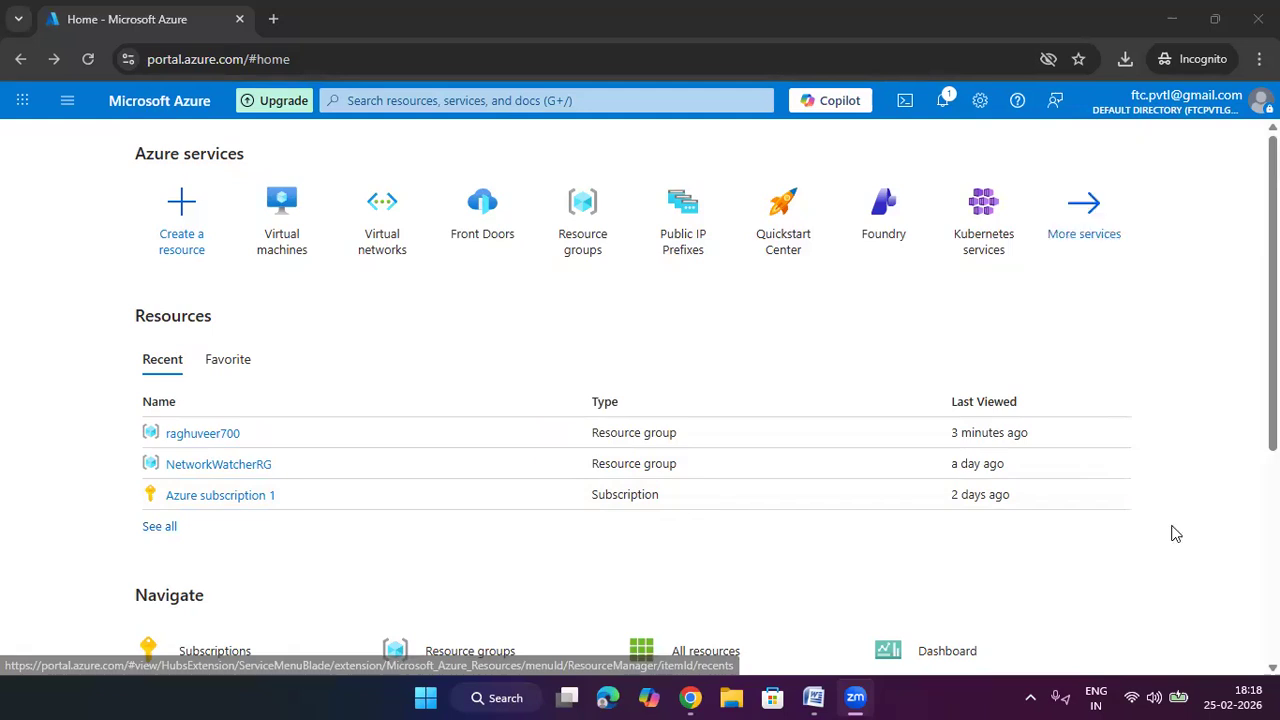
Start a new virtual network and assign it to a new resource group named az700
click(1121, 318)
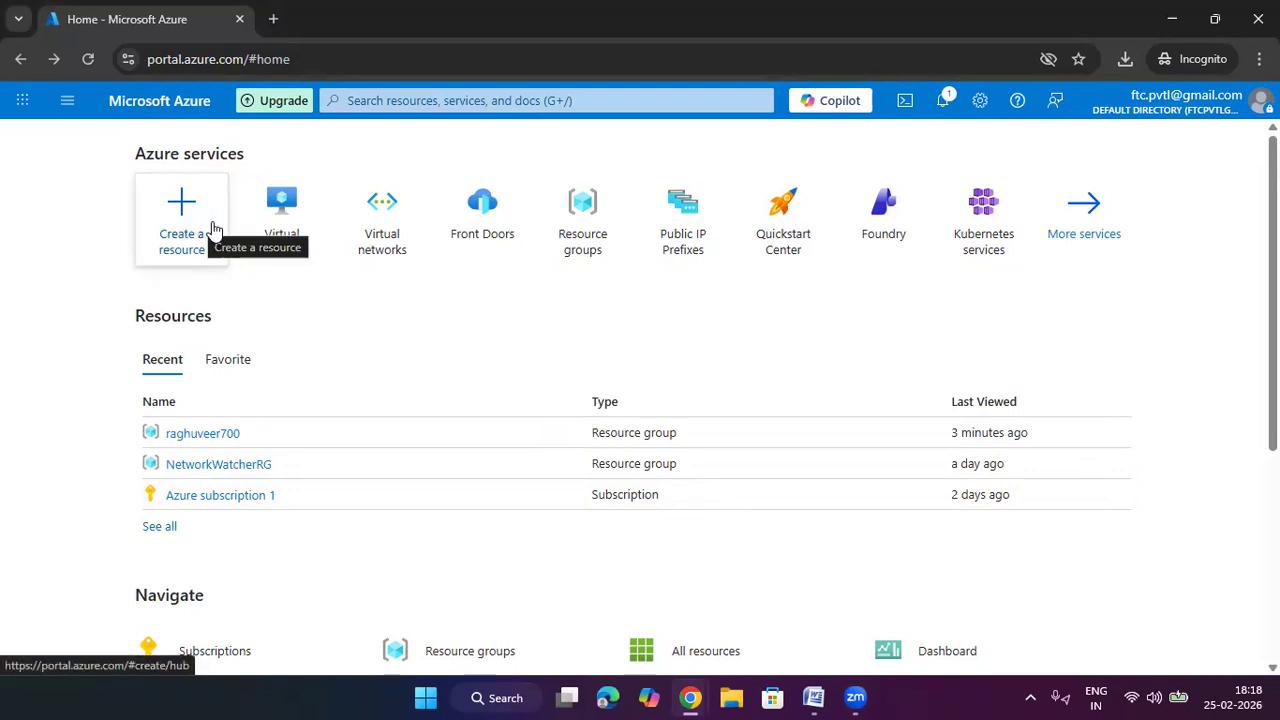
click(381, 230)
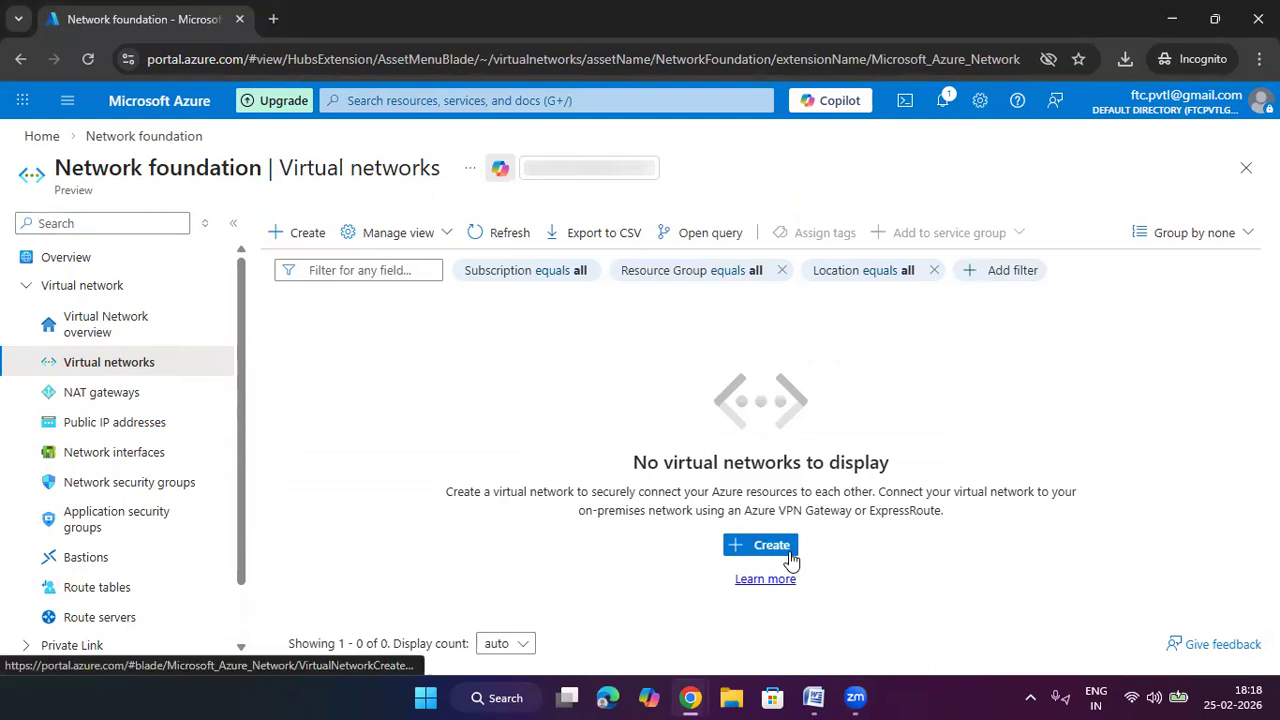
click(789, 552)
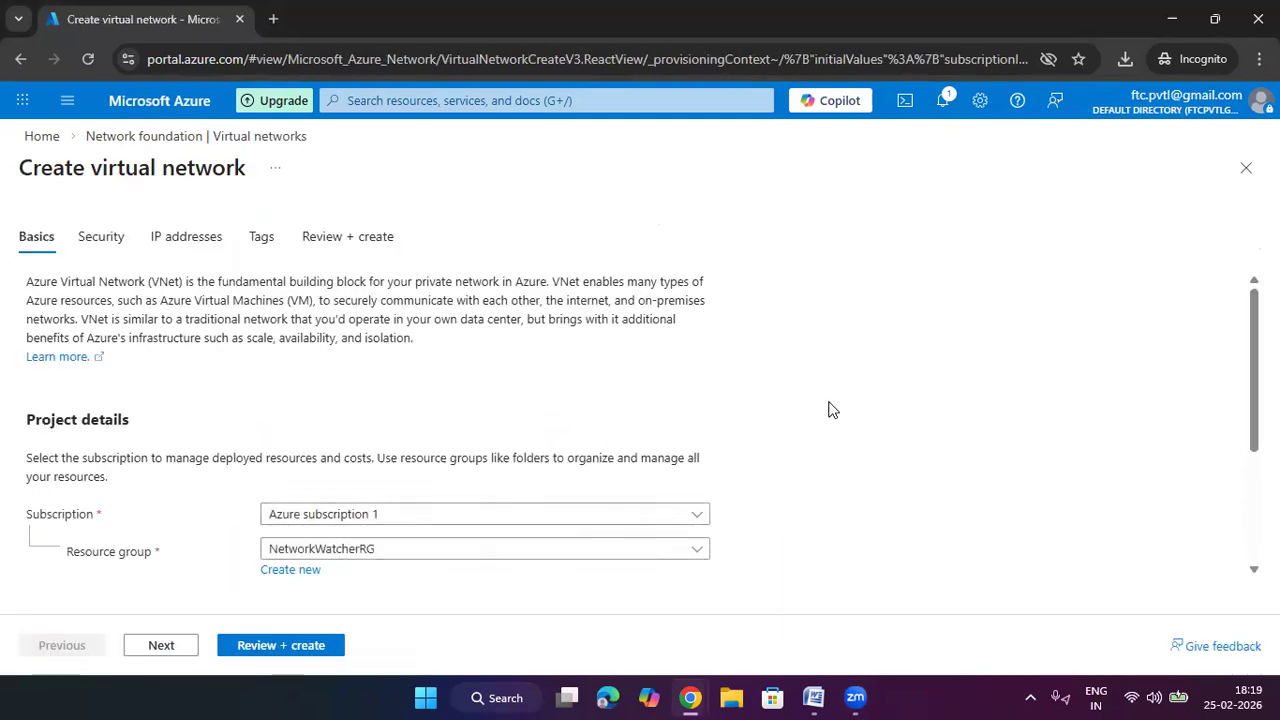
scroll(829, 409, down, 2)
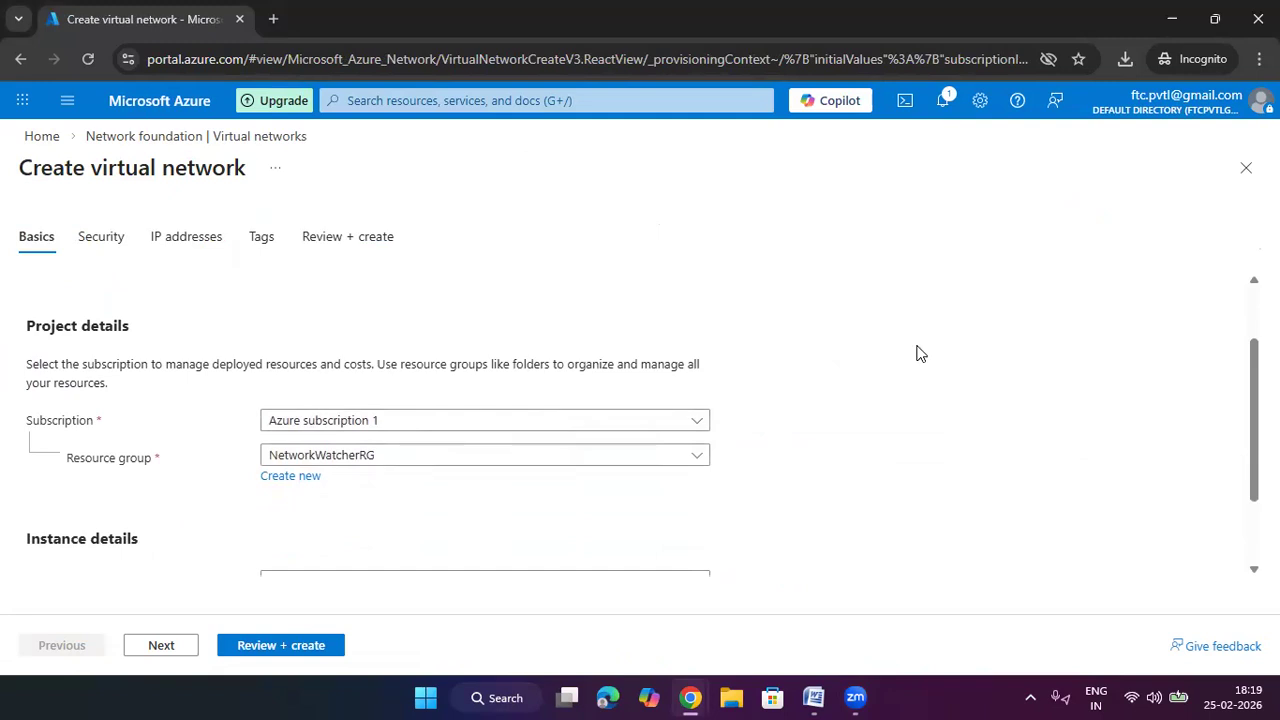
click(292, 476)
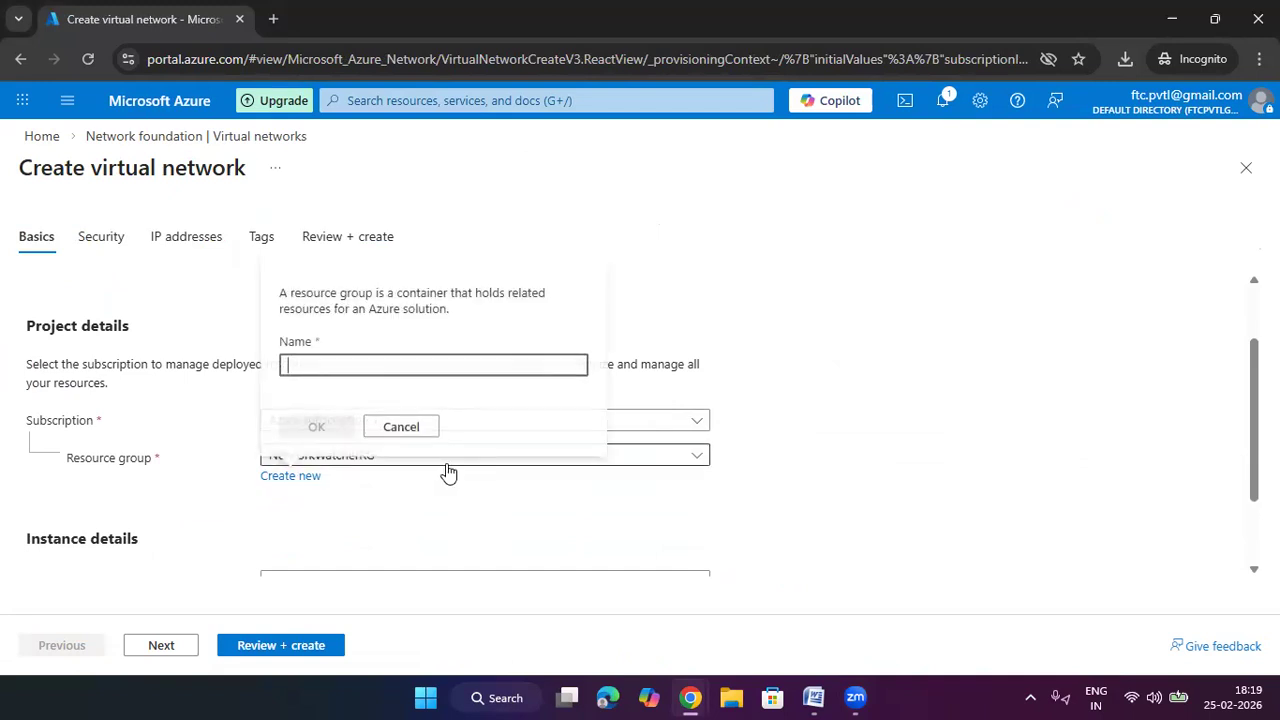
text(az700)
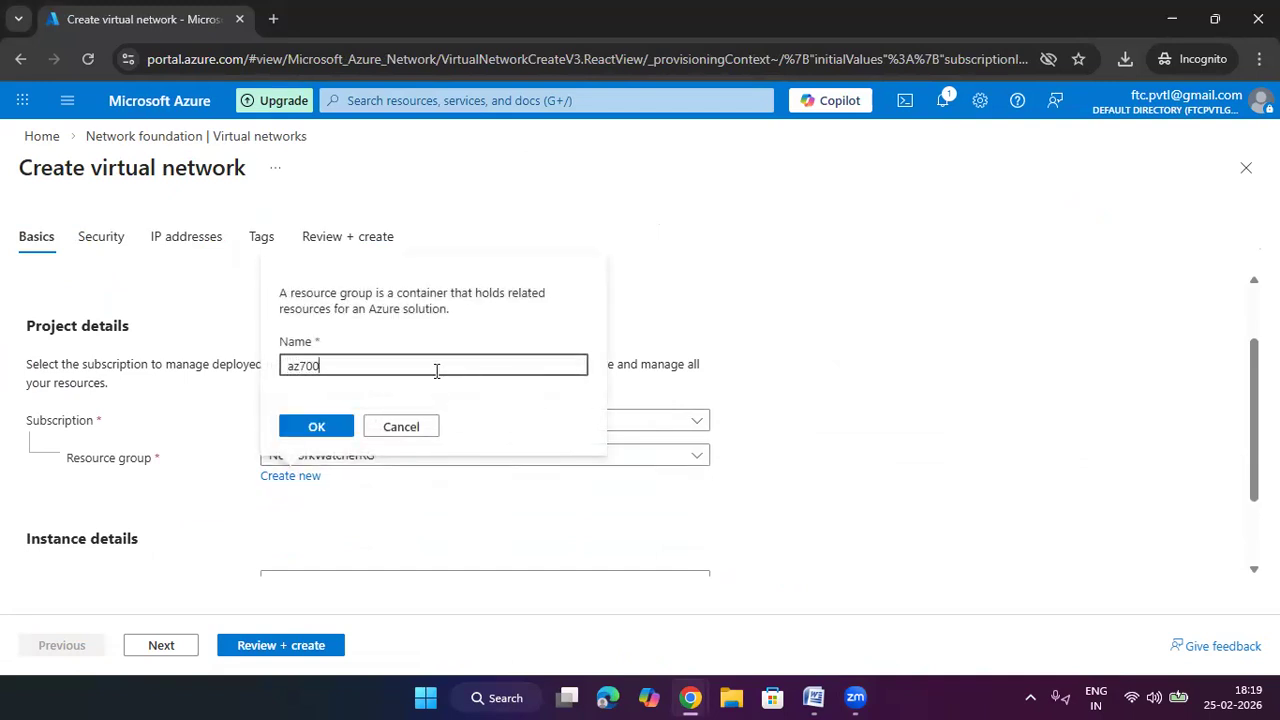
click(340, 426)
Name the virtual network raghuveer-vnet and proceed to its IP address settings
scroll(870, 310, down, 1)
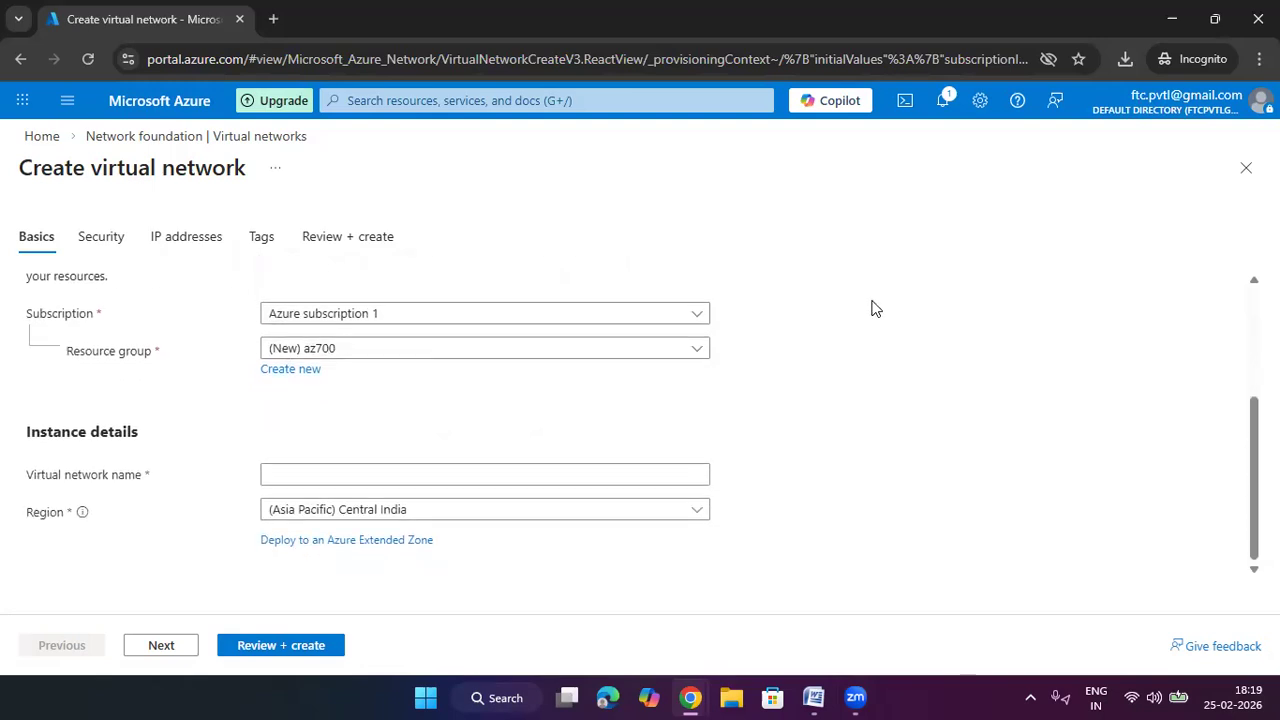
click(480, 477)
text(raghuvee)
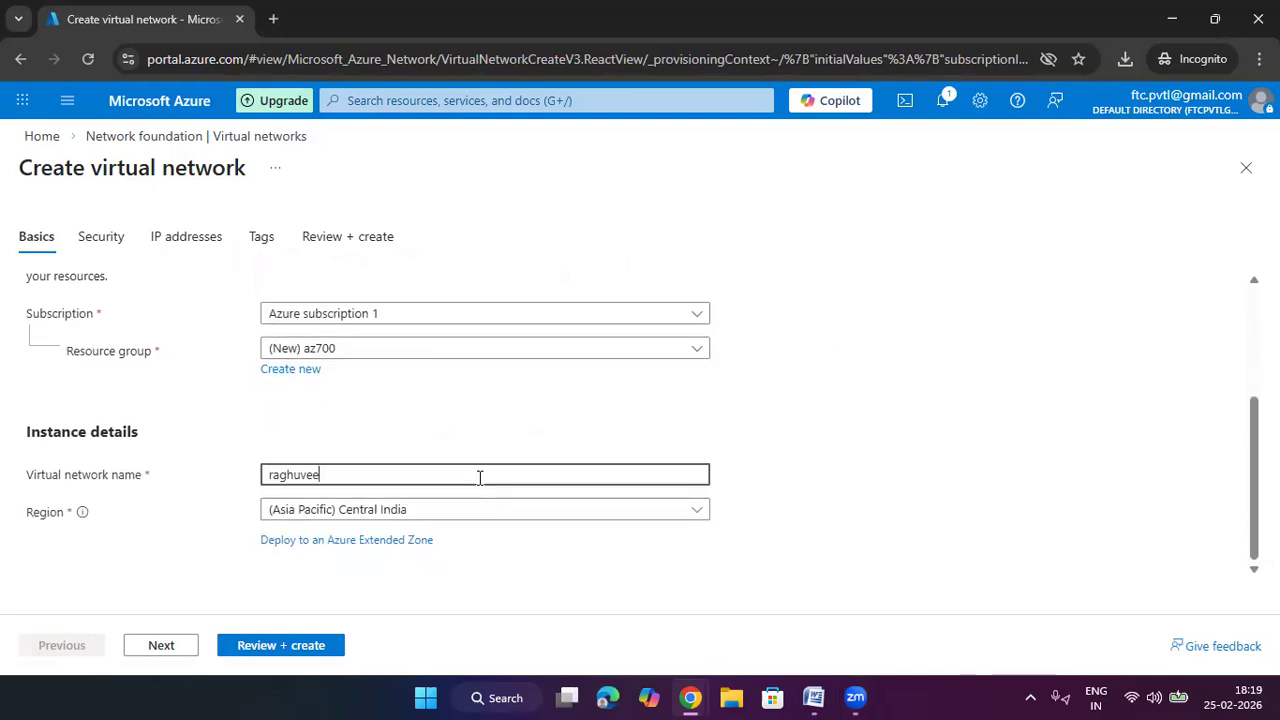
text(r-vnet)
click(847, 444)
click(178, 647)
click(178, 647)
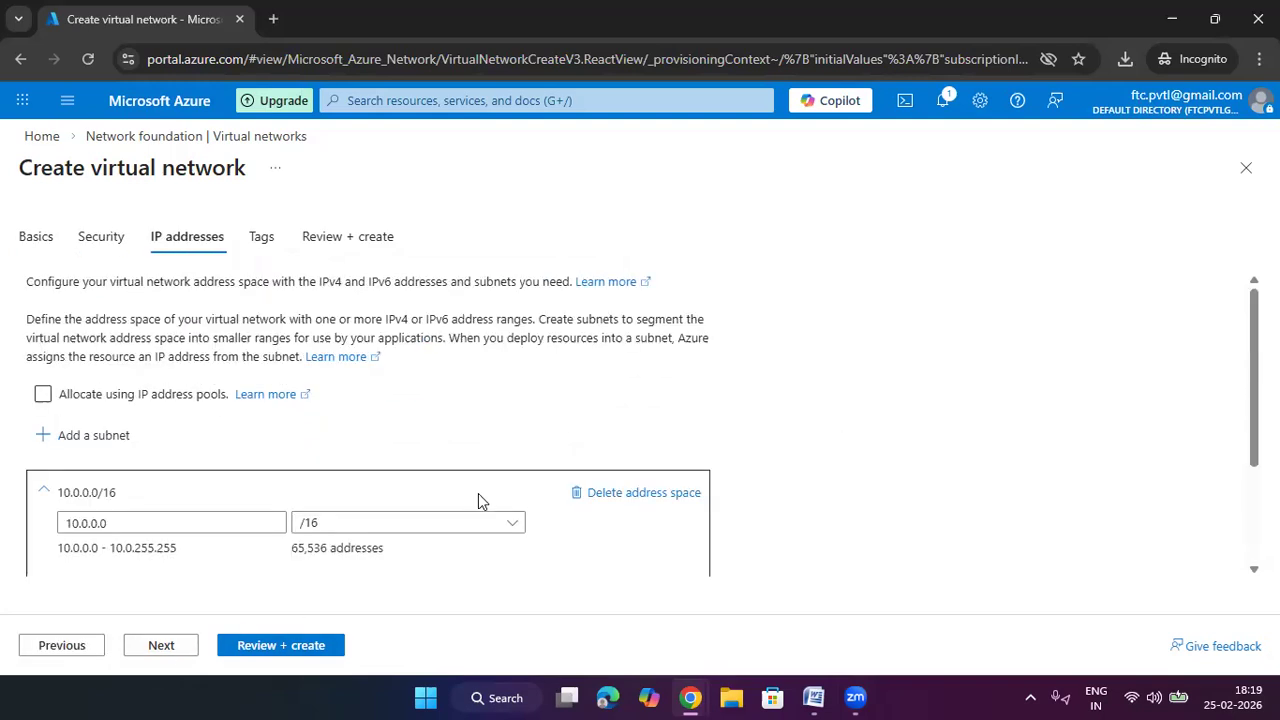
Add a second IPv4 address space to the virtual network with the starting address 192.168.100.0
scroll(380, 568, down, 2)
click(166, 551)
scroll(255, 465, down, 2)
drag(210, 415, 34, 390)
click(166, 392)
drag(166, 392, 2, 396)
text(192.1)
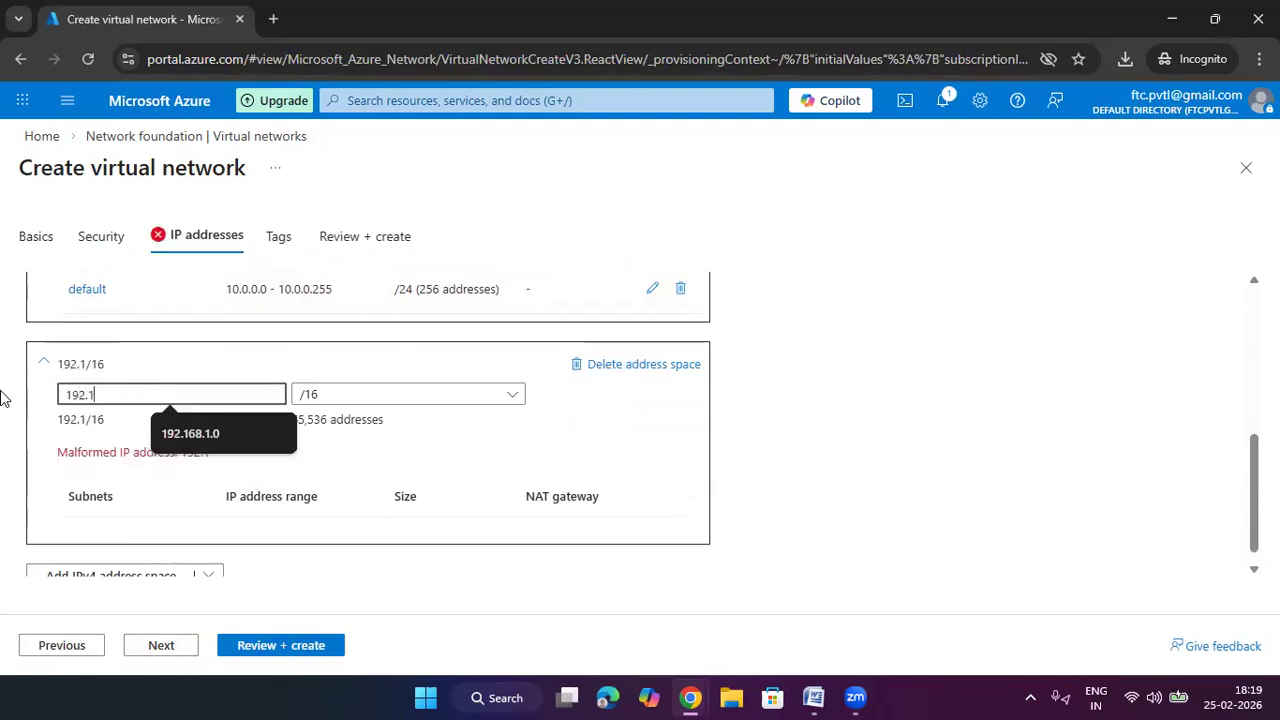
text(68.100)
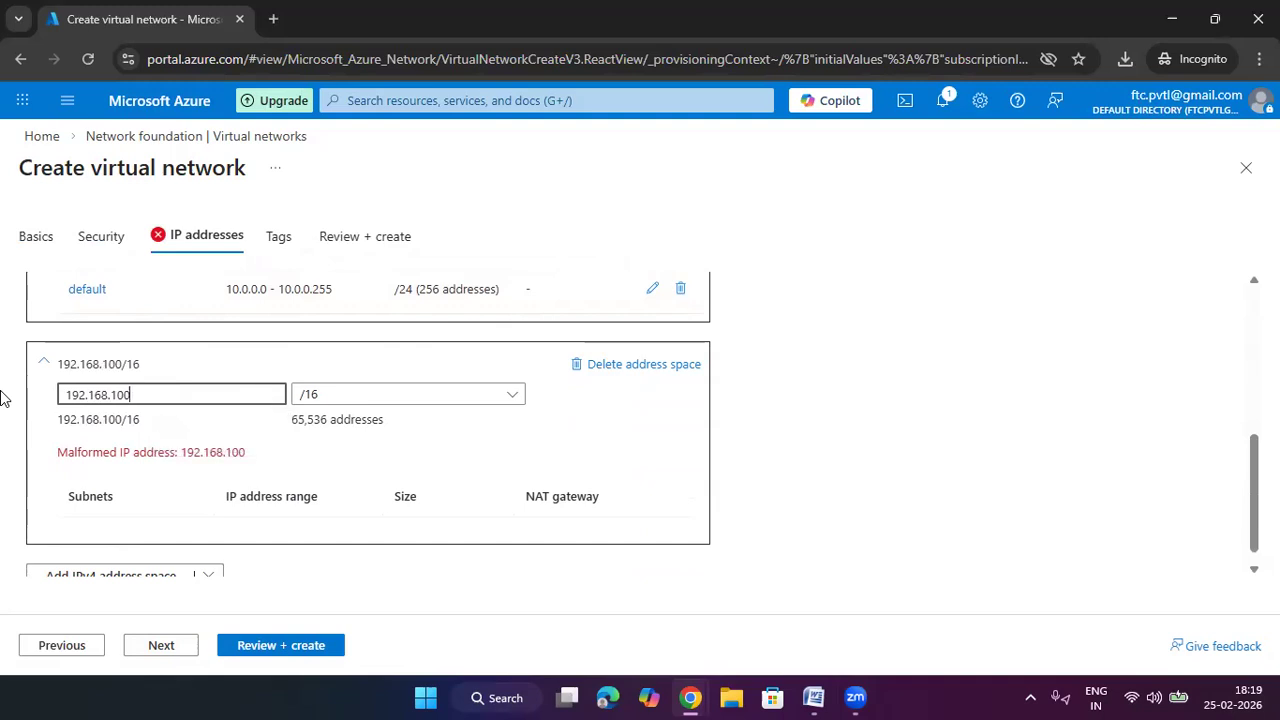
text(.0)
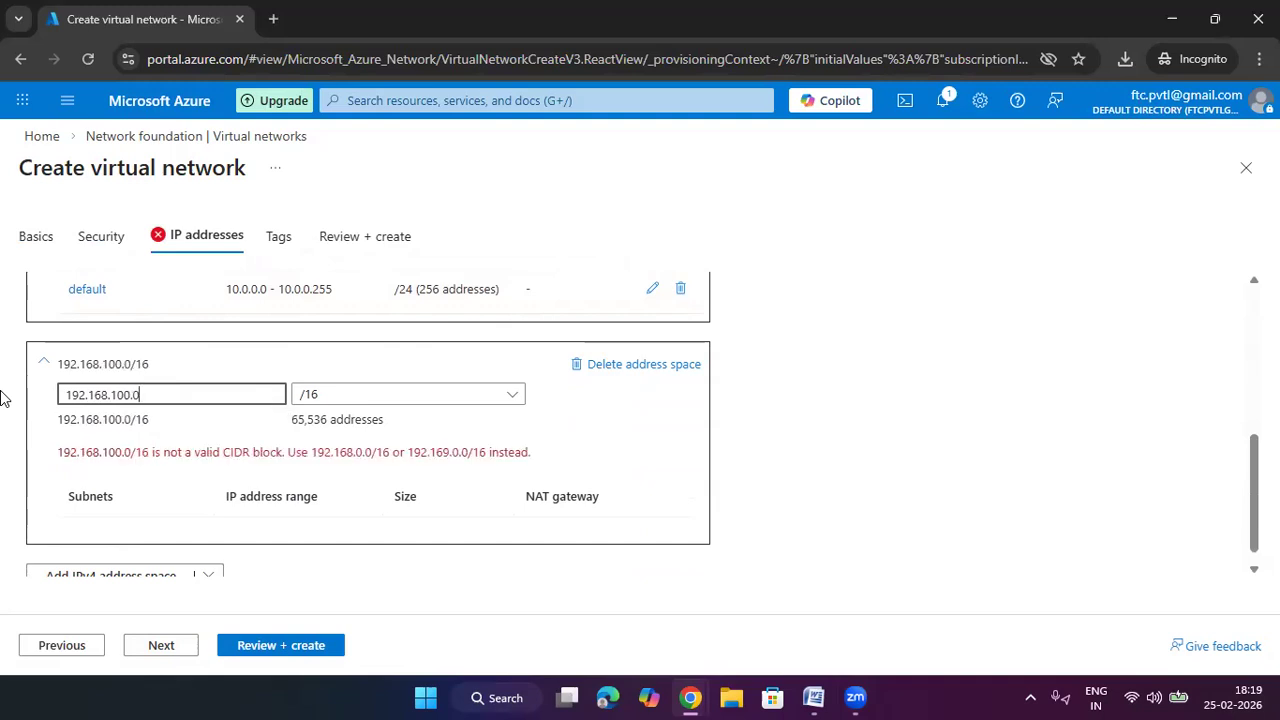
Set the size of the 192.168.100.0 address space to /24
key(Tab)
key(Down)
key(Down)
key(Down)
key(Down)
key(Down)
key(Down)
key(Down)
key(Down)
Validate and create the virtual network, and reopen the list of virtual networks from the portal home
click(280, 648)
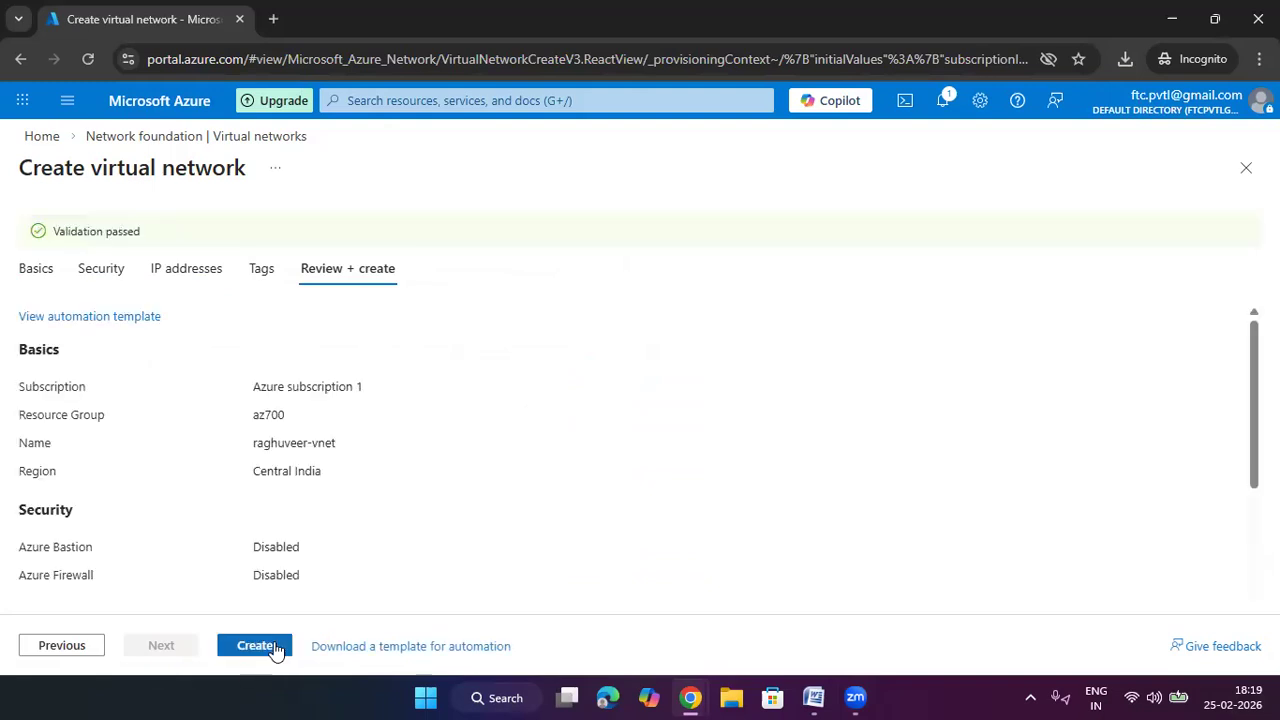
click(255, 646)
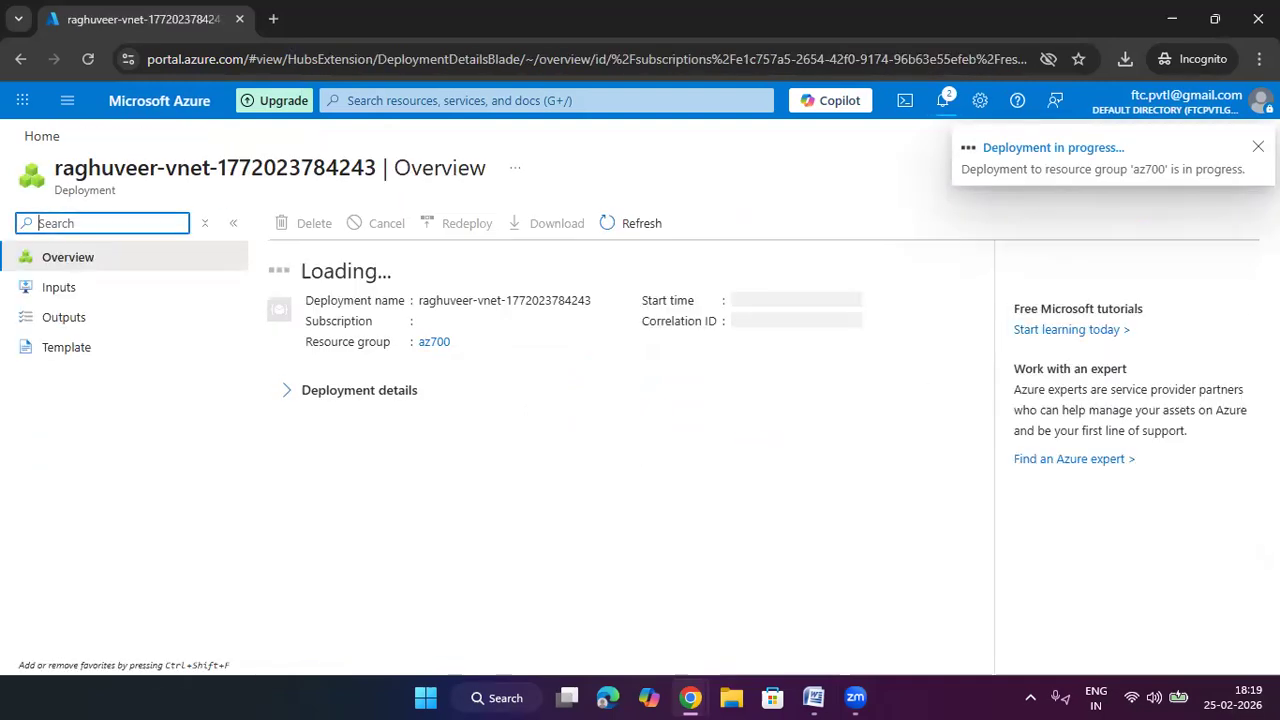
click(44, 137)
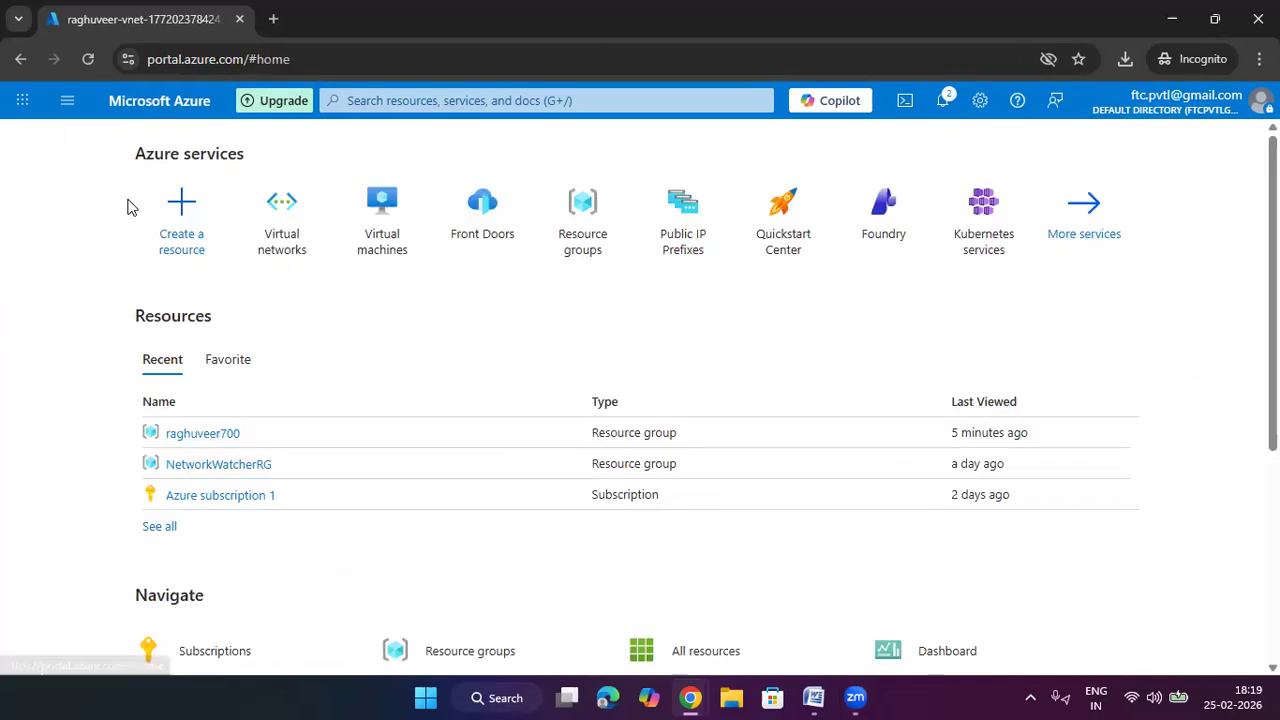
click(306, 243)
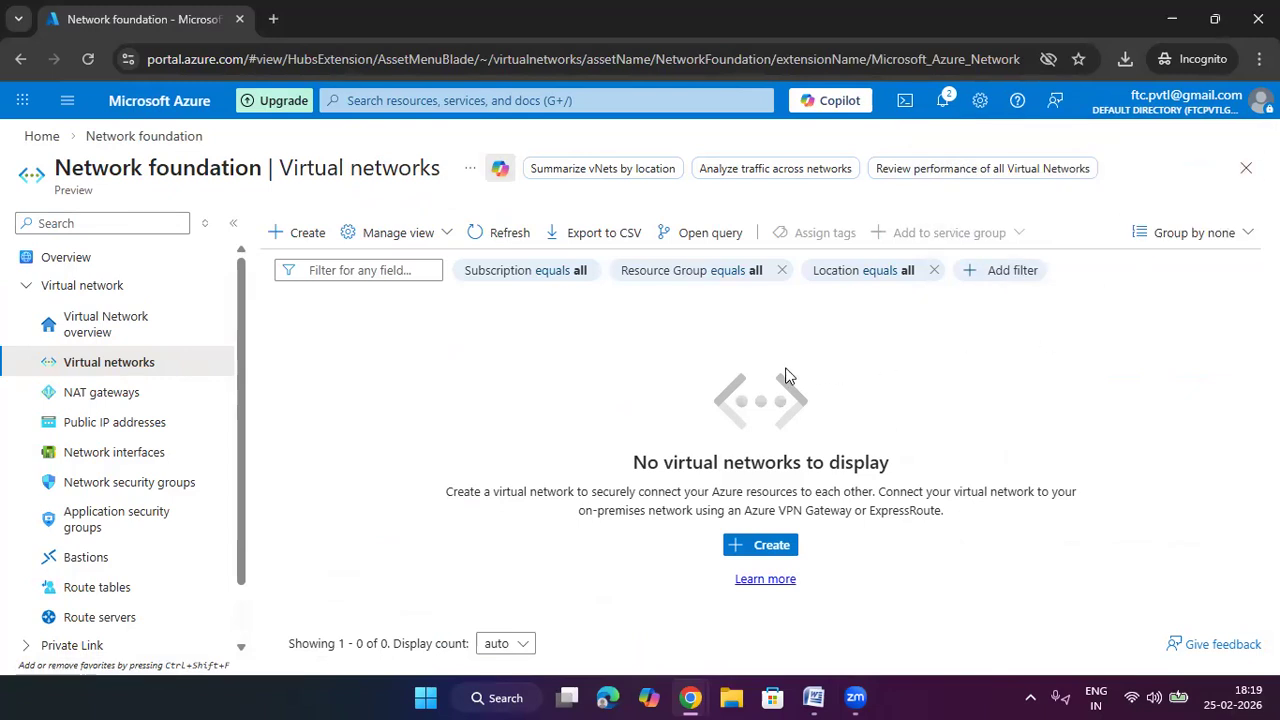
click(425, 697)
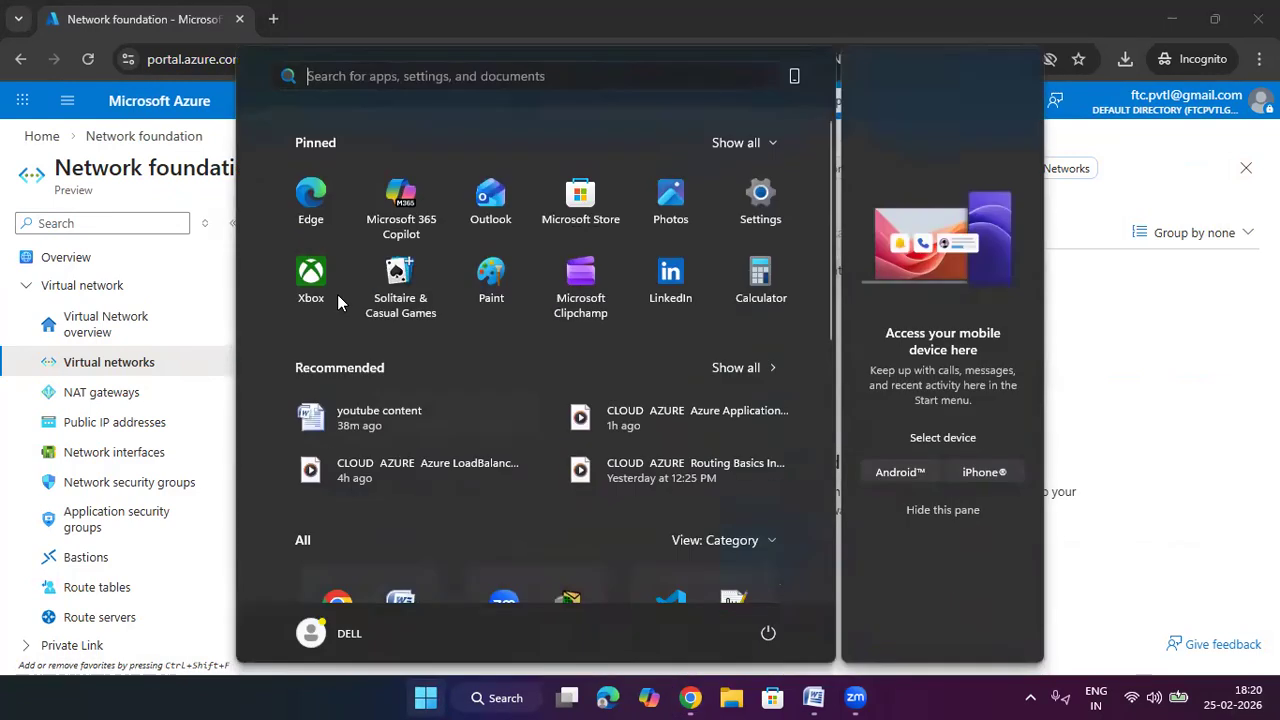
click(369, 72)
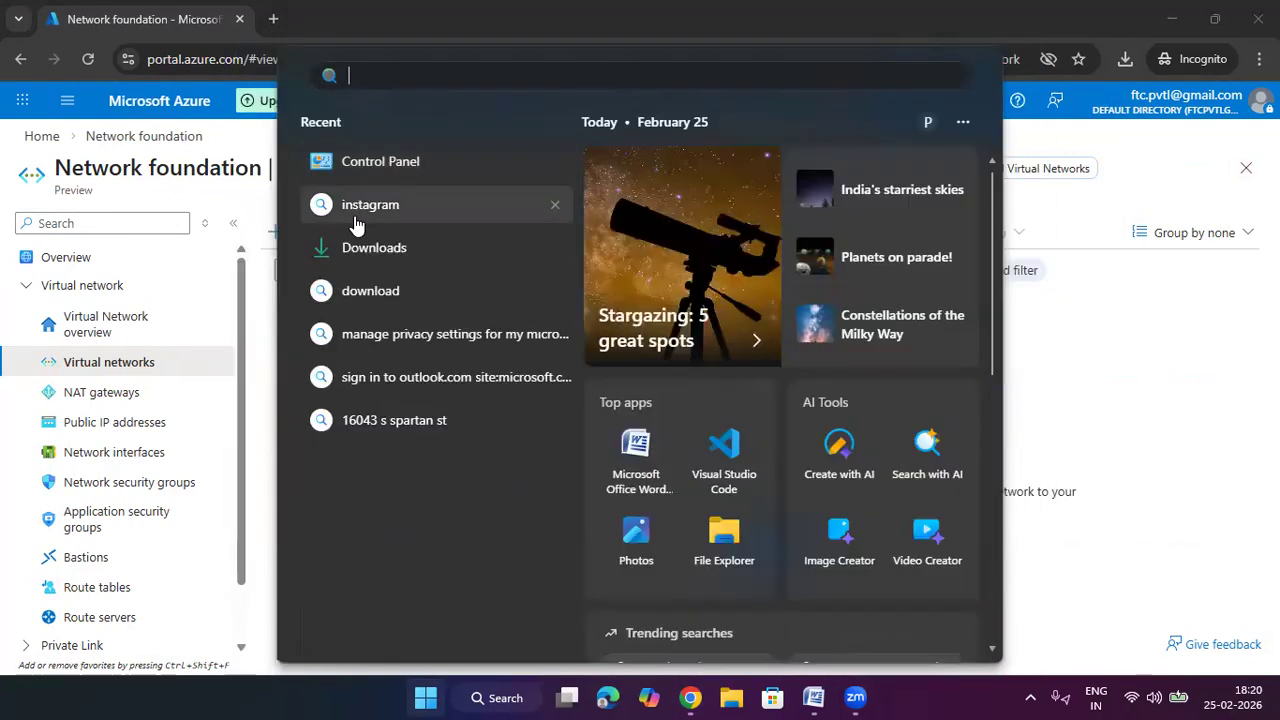
click(369, 209)
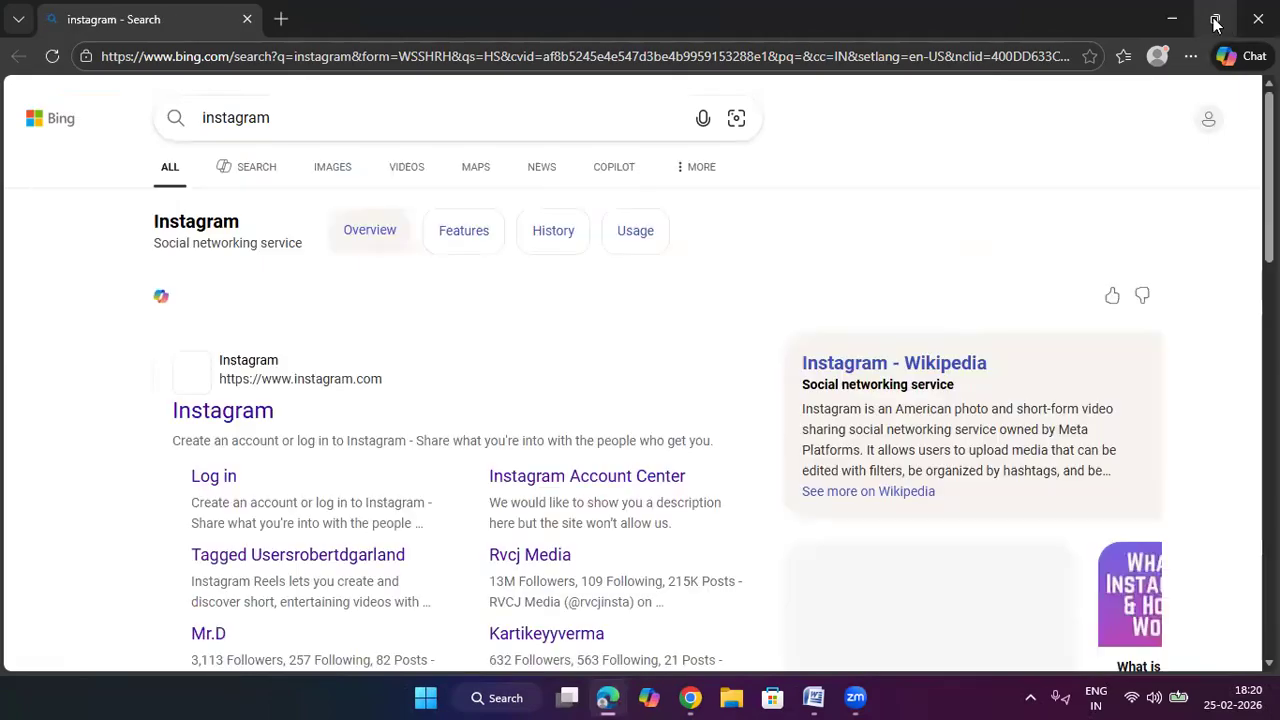
key(alt+F4)
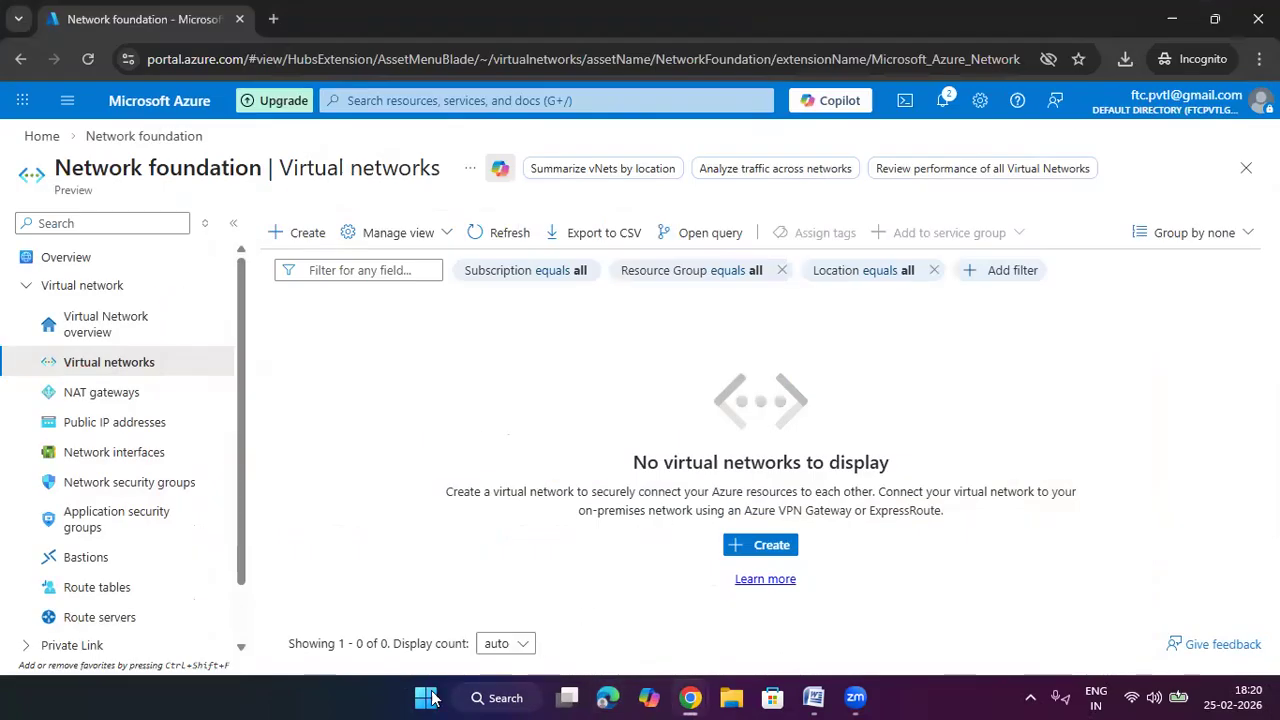
Open the Downloads folder in File Explorer and delete the vm1 remote desktop file
key(super)
click(336, 76)
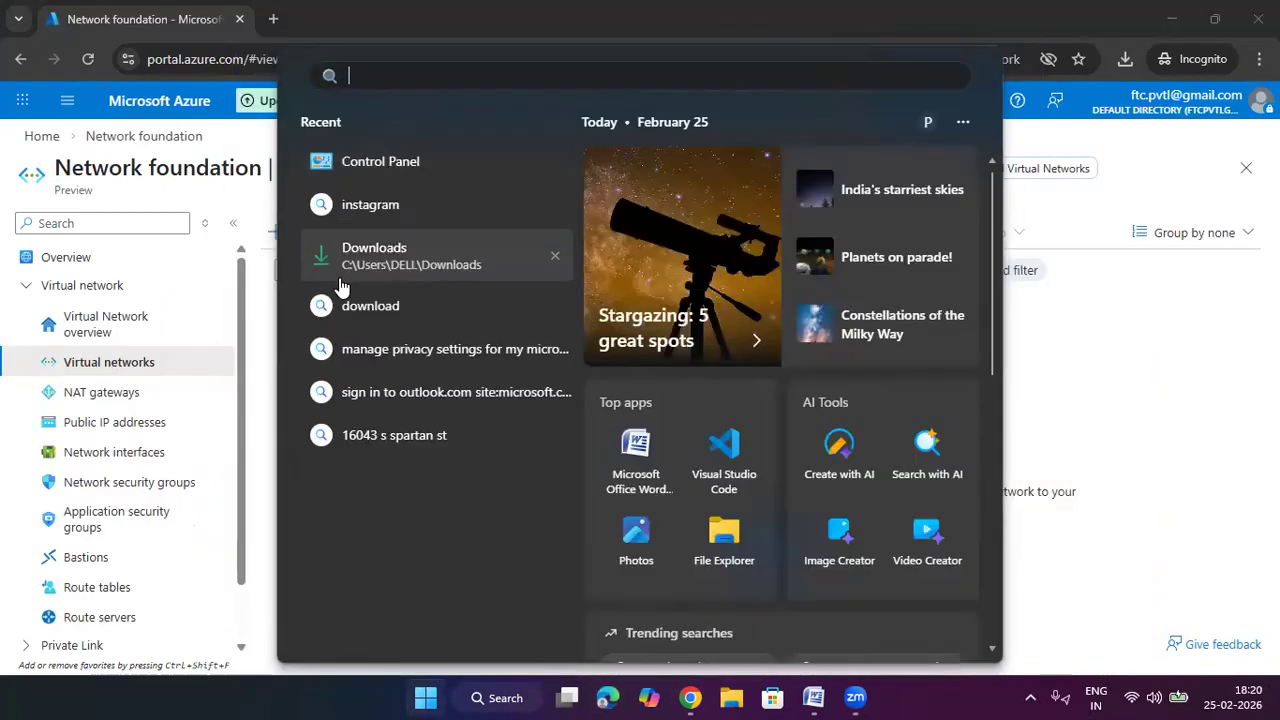
click(385, 250)
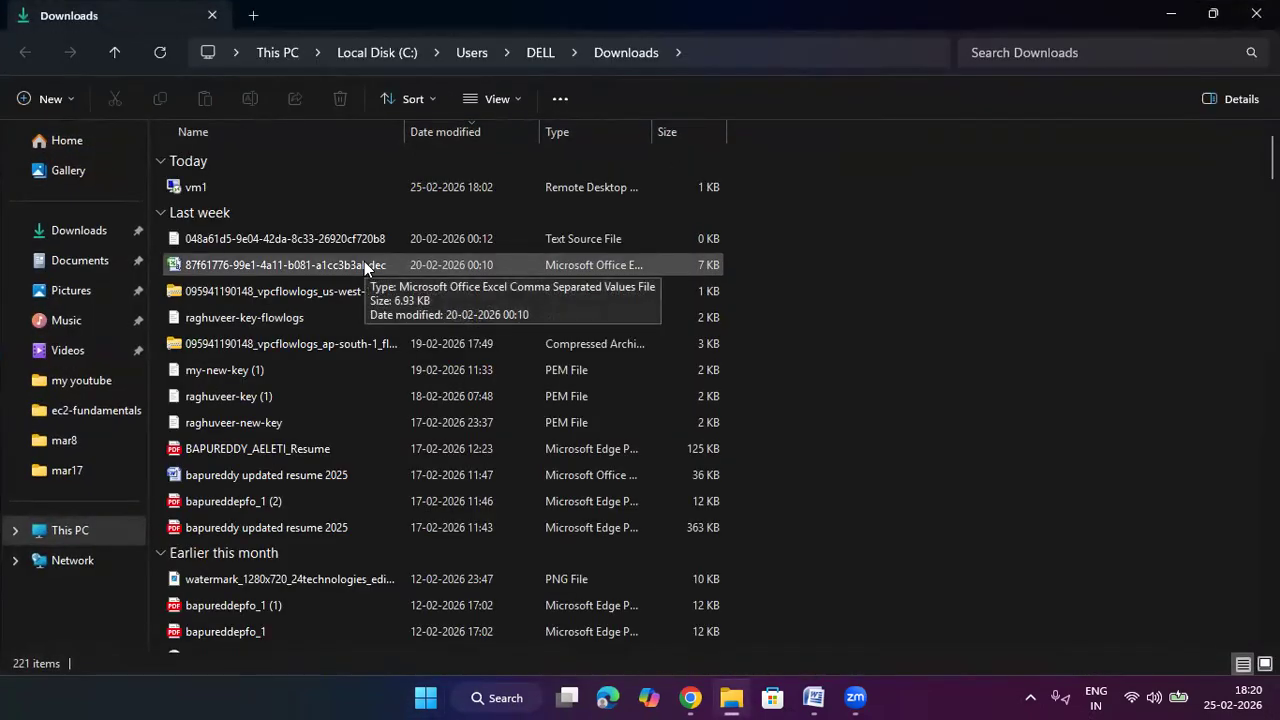
click(358, 190)
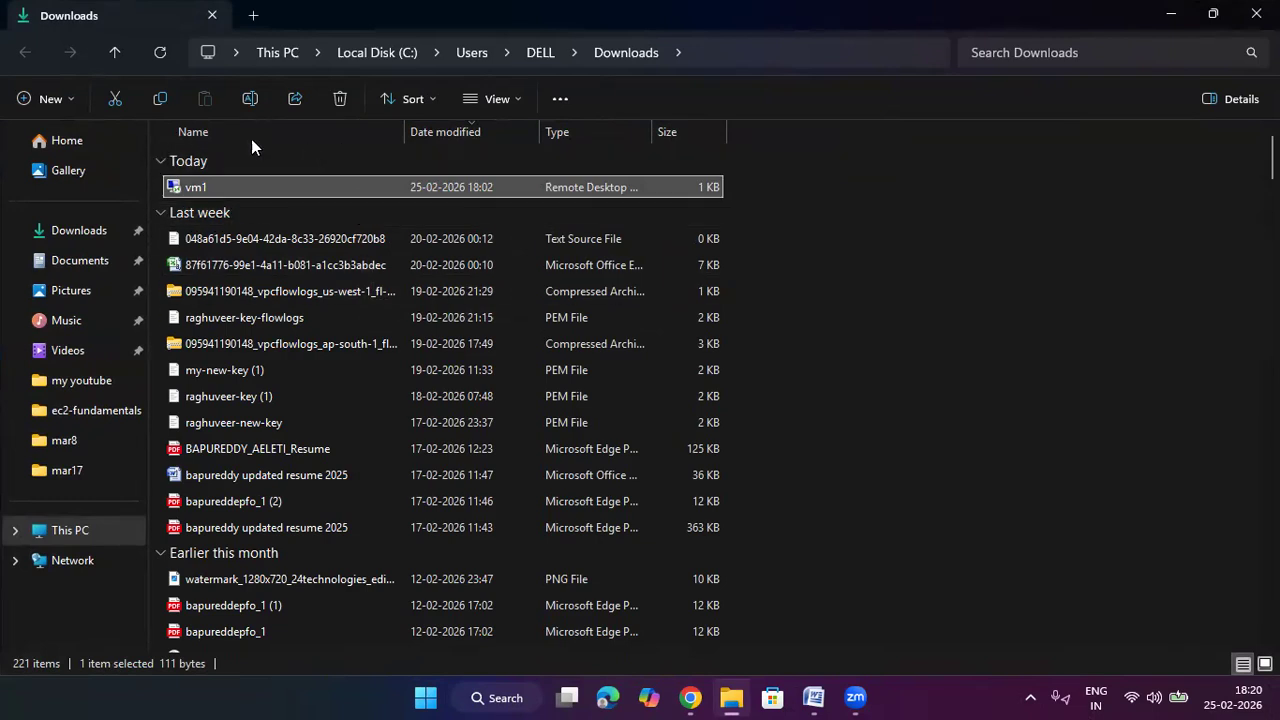
click(340, 98)
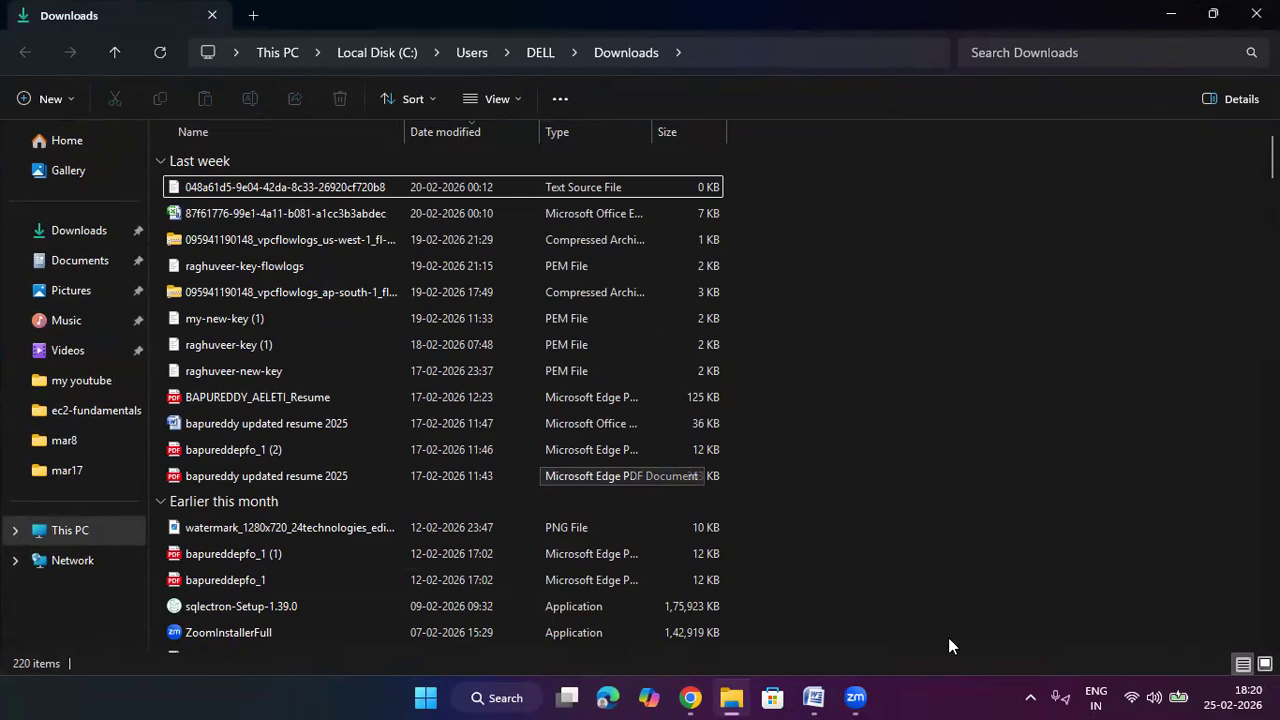
Switch back to the Azure portal, refresh the virtual networks list and open raghuveer-vnet
key(alt+Tab)
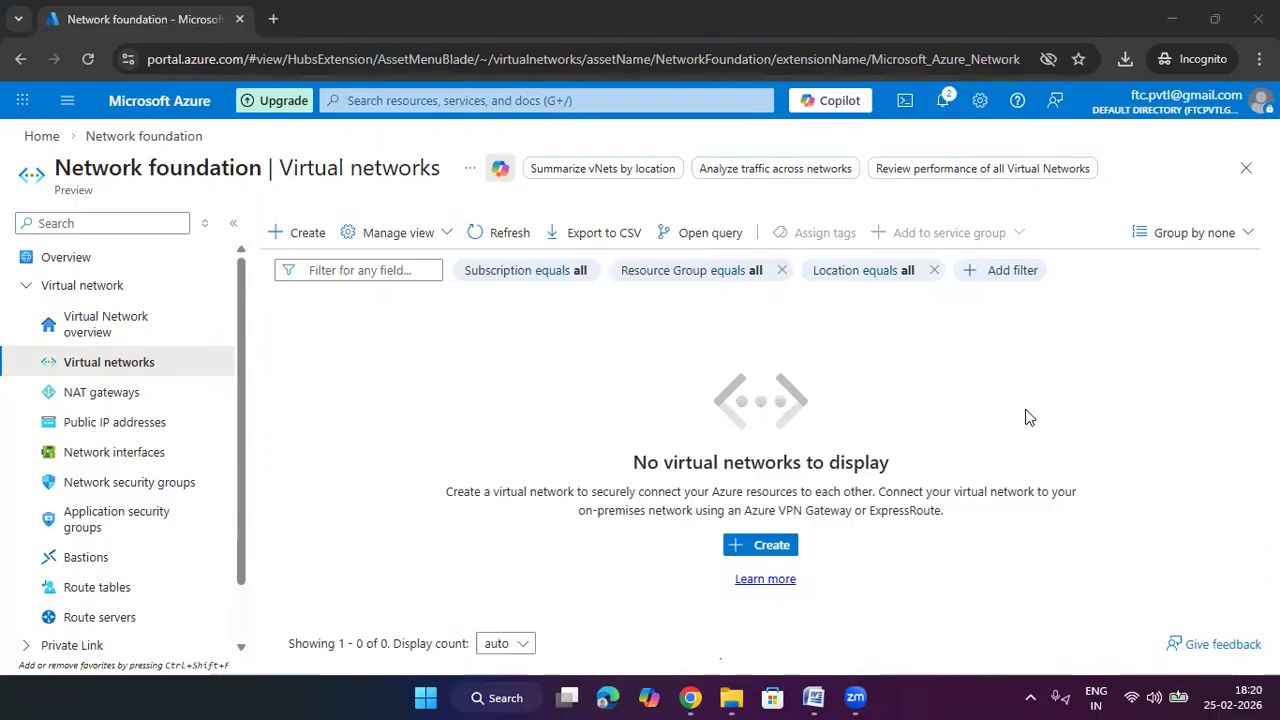
click(1026, 410)
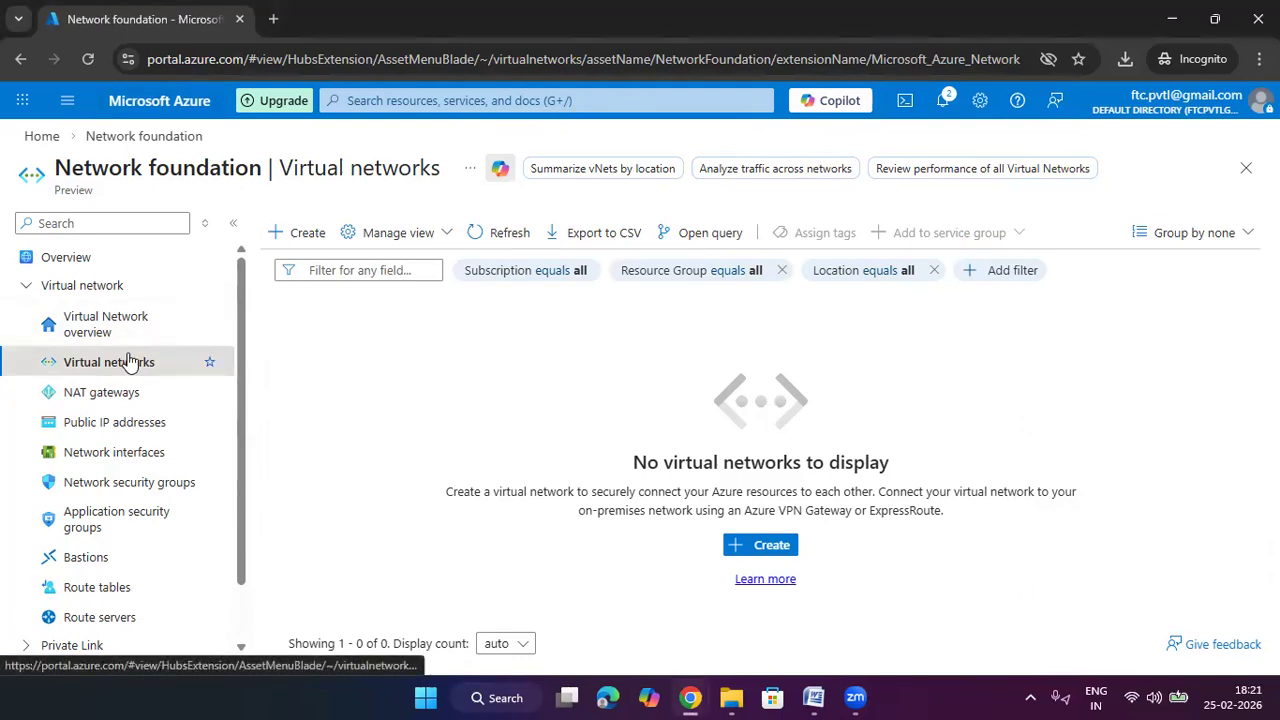
click(510, 233)
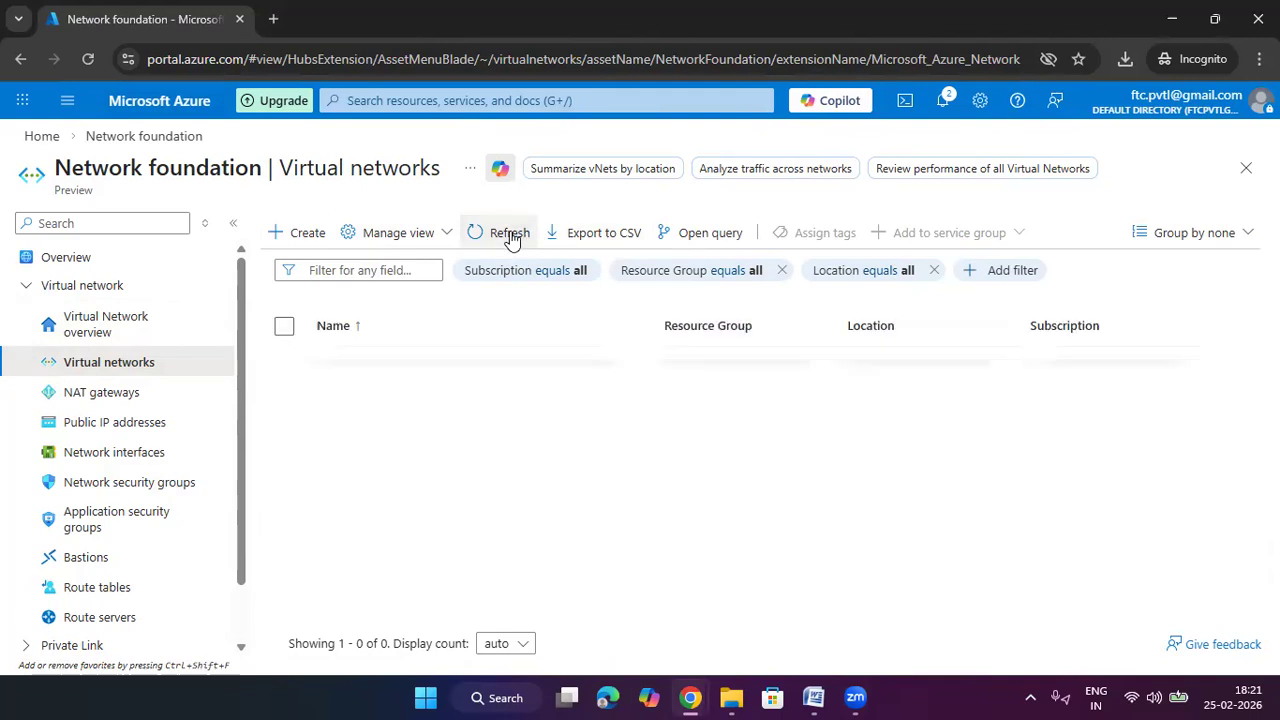
click(386, 364)
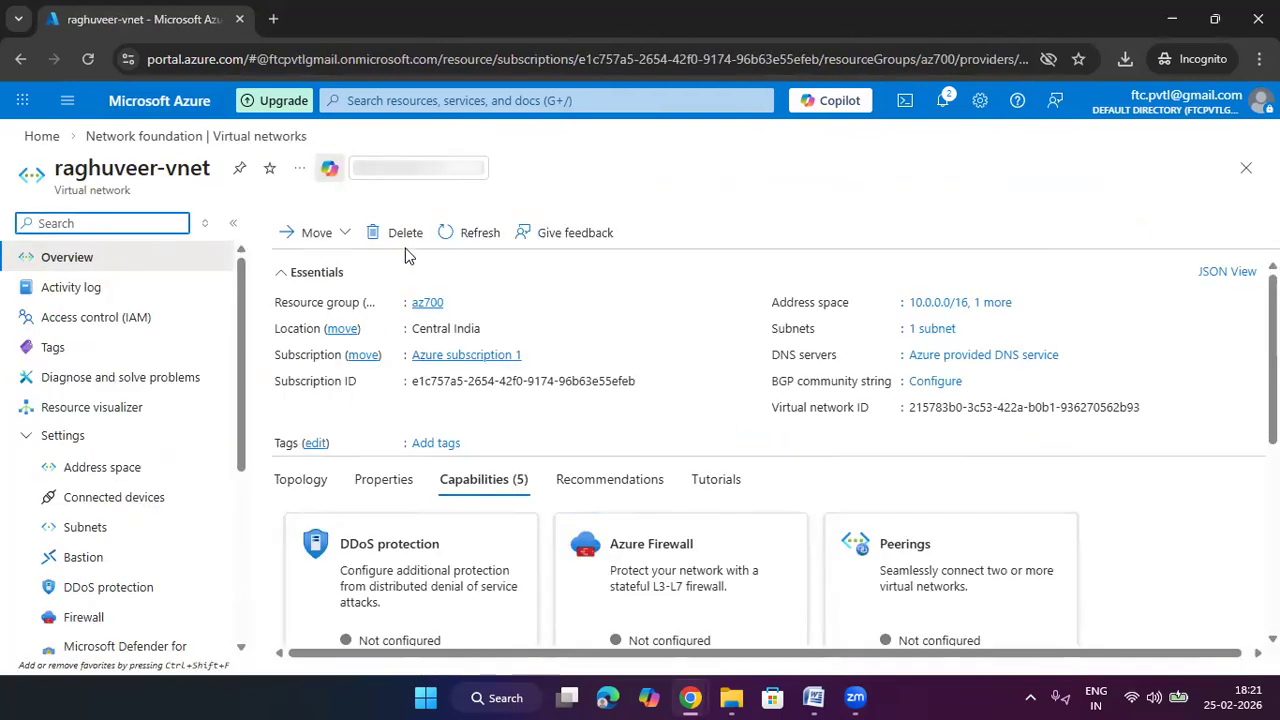
Add a subnet named frontend to raghuveer-vnet, using the 192.168.100.0/24 address range and size /26 (64 addresses)
click(86, 527)
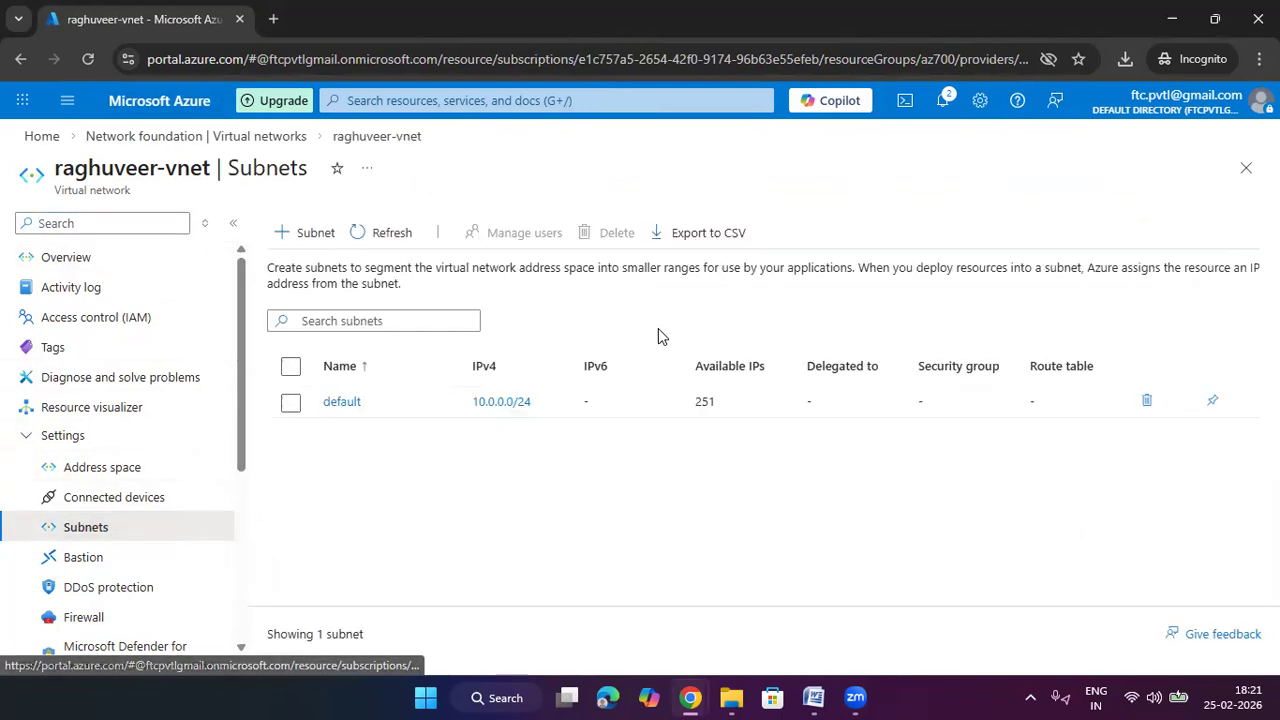
click(312, 233)
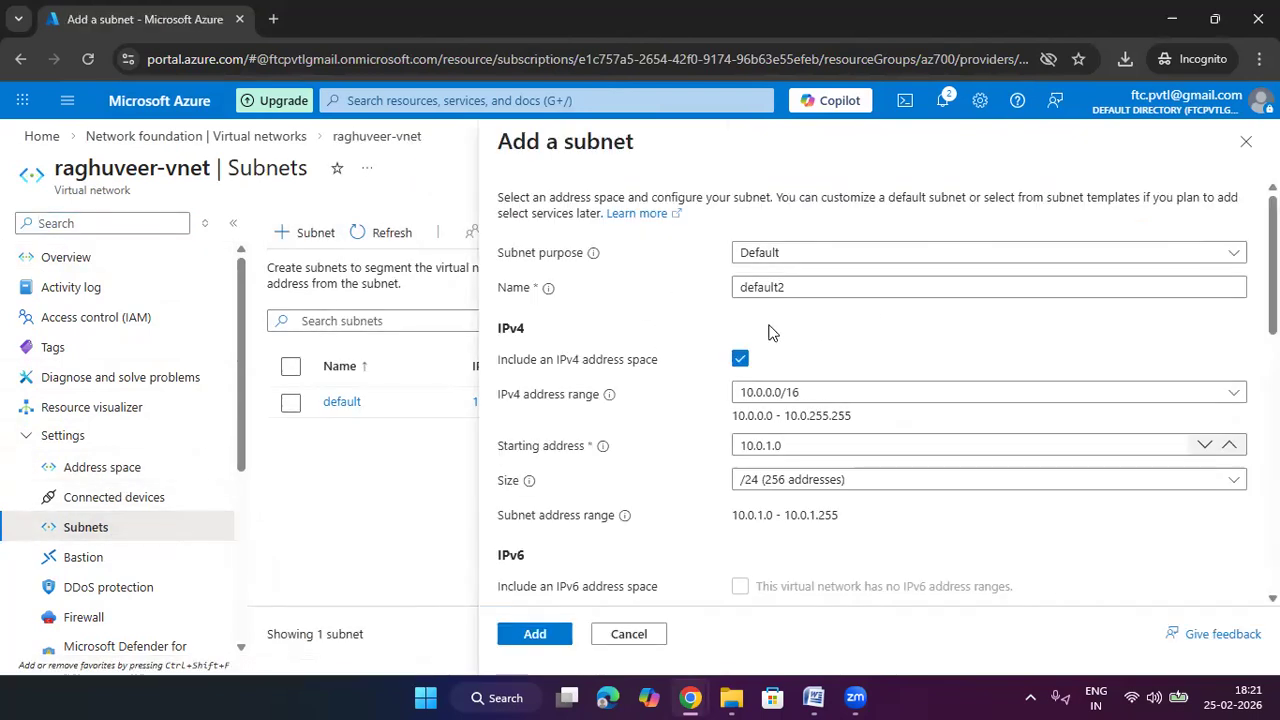
text(fronte)
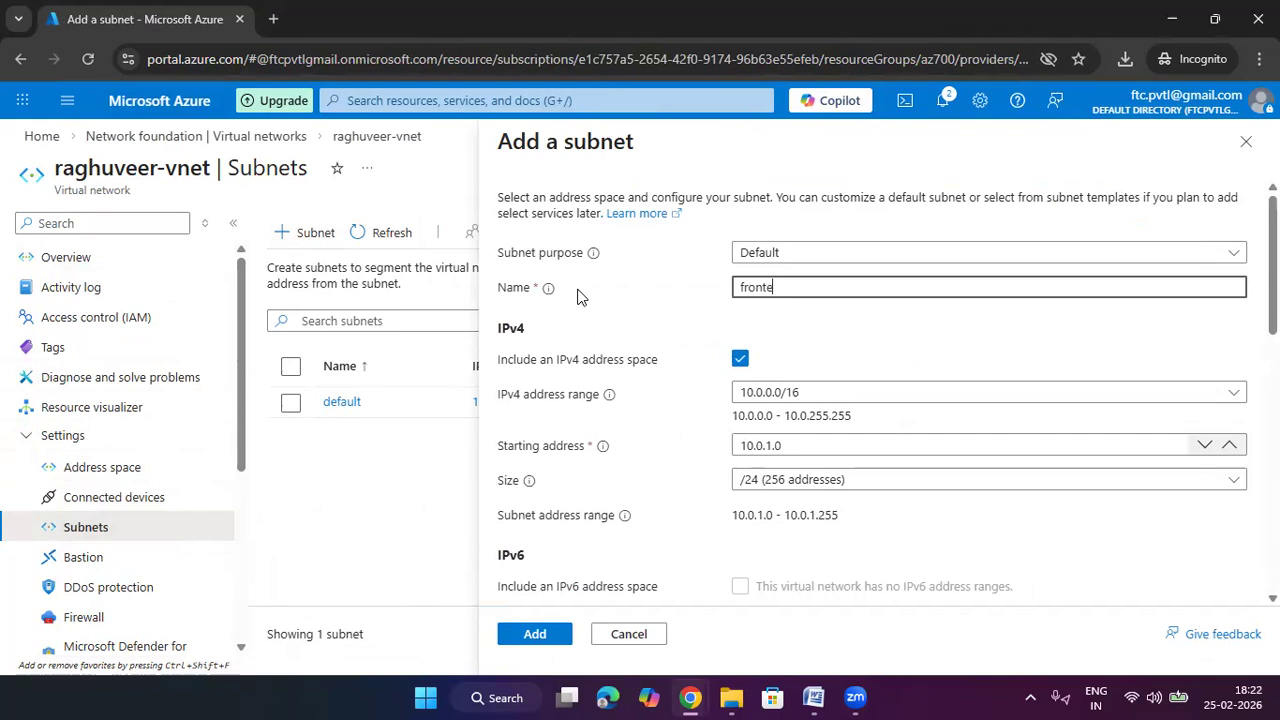
text(end)
click(771, 392)
click(771, 490)
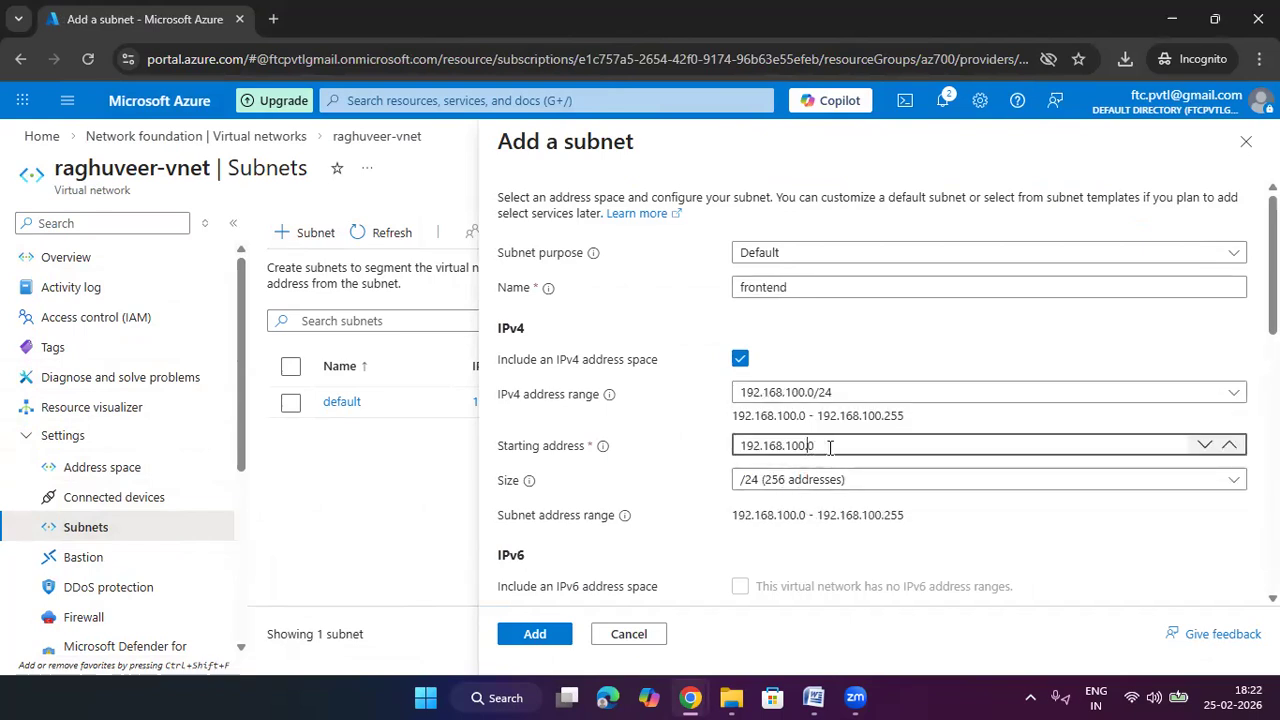
click(800, 480)
click(840, 384)
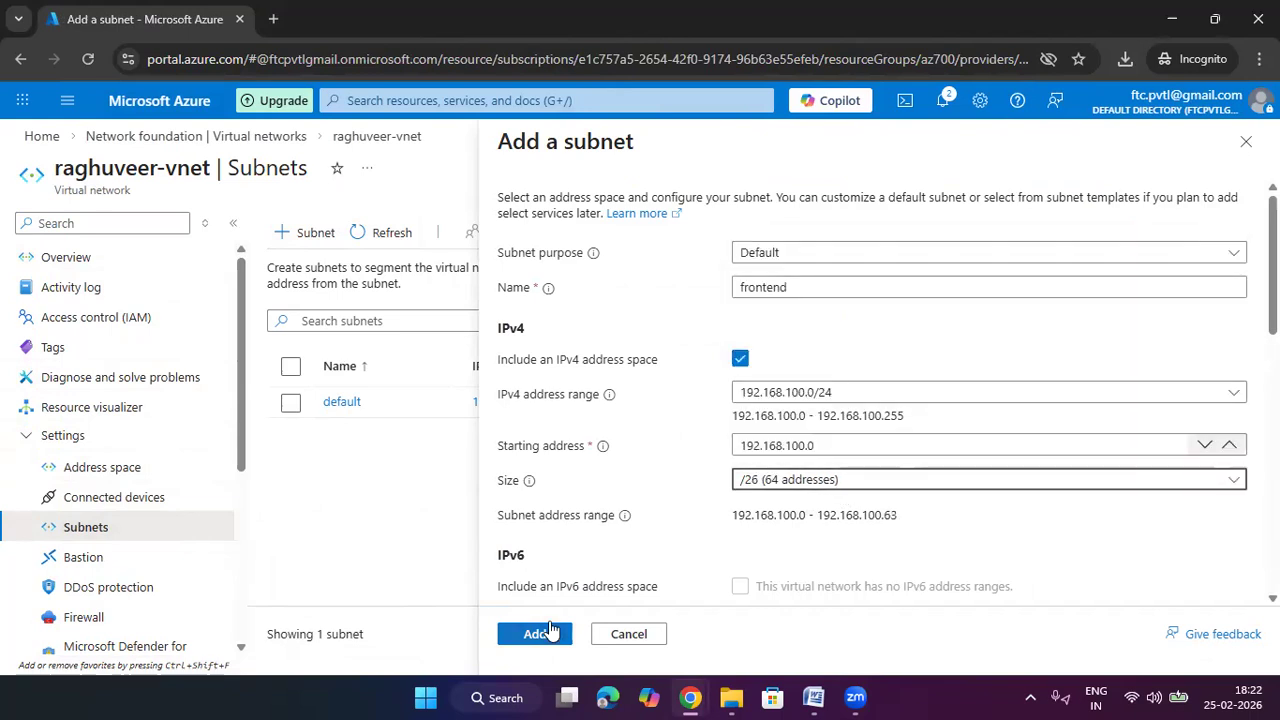
click(549, 628)
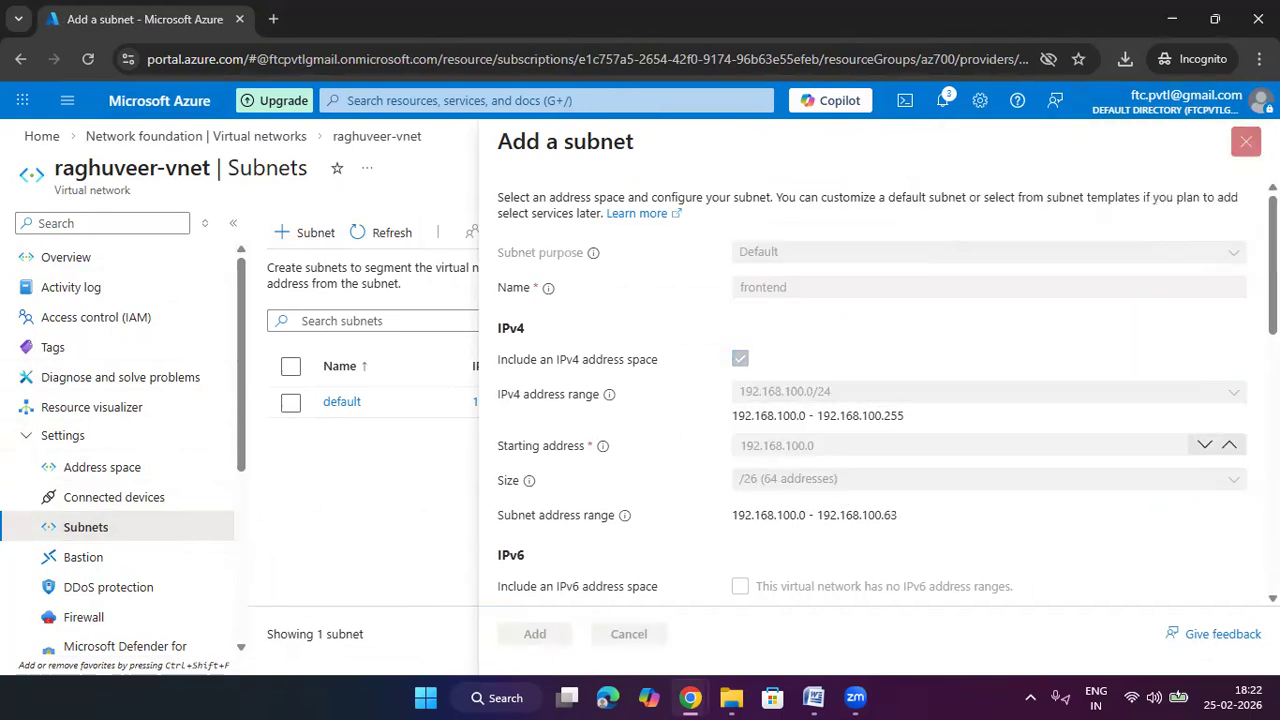
Start another subnet in raghuveer-vnet and name it backend
click(323, 234)
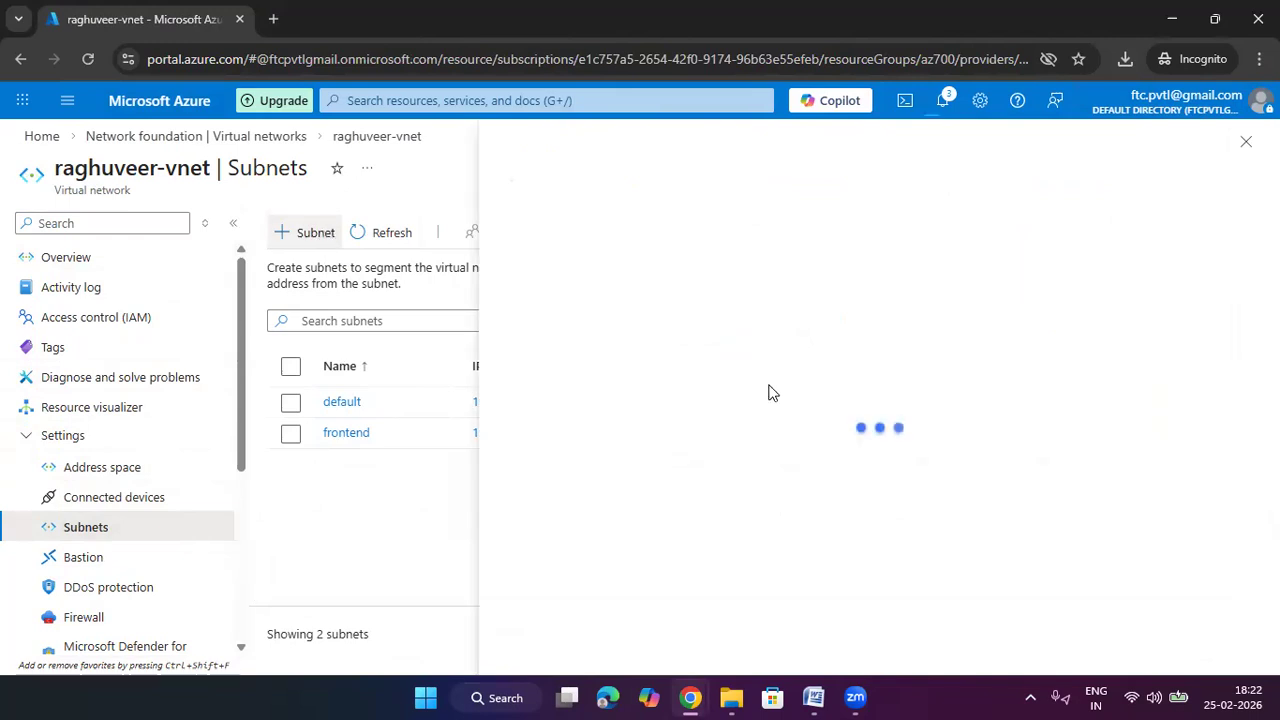
double_click(794, 294)
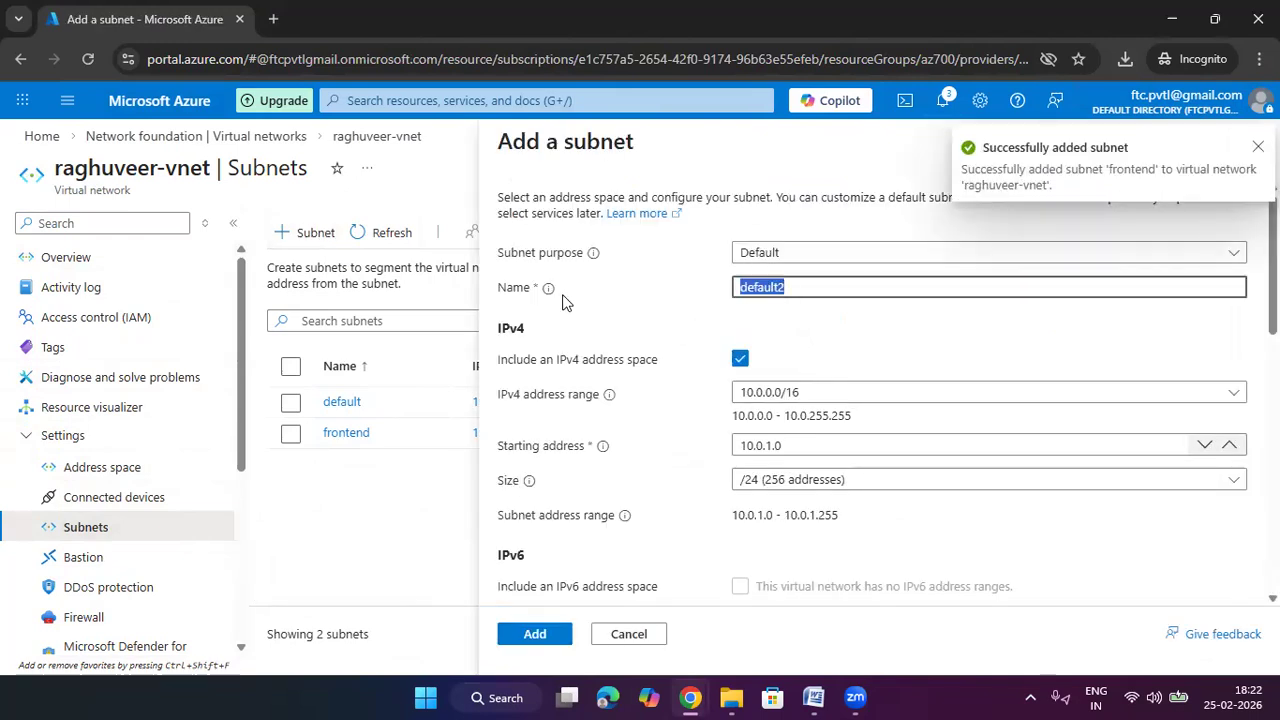
text(na)
key(BackSpace)
key(BackSpace)
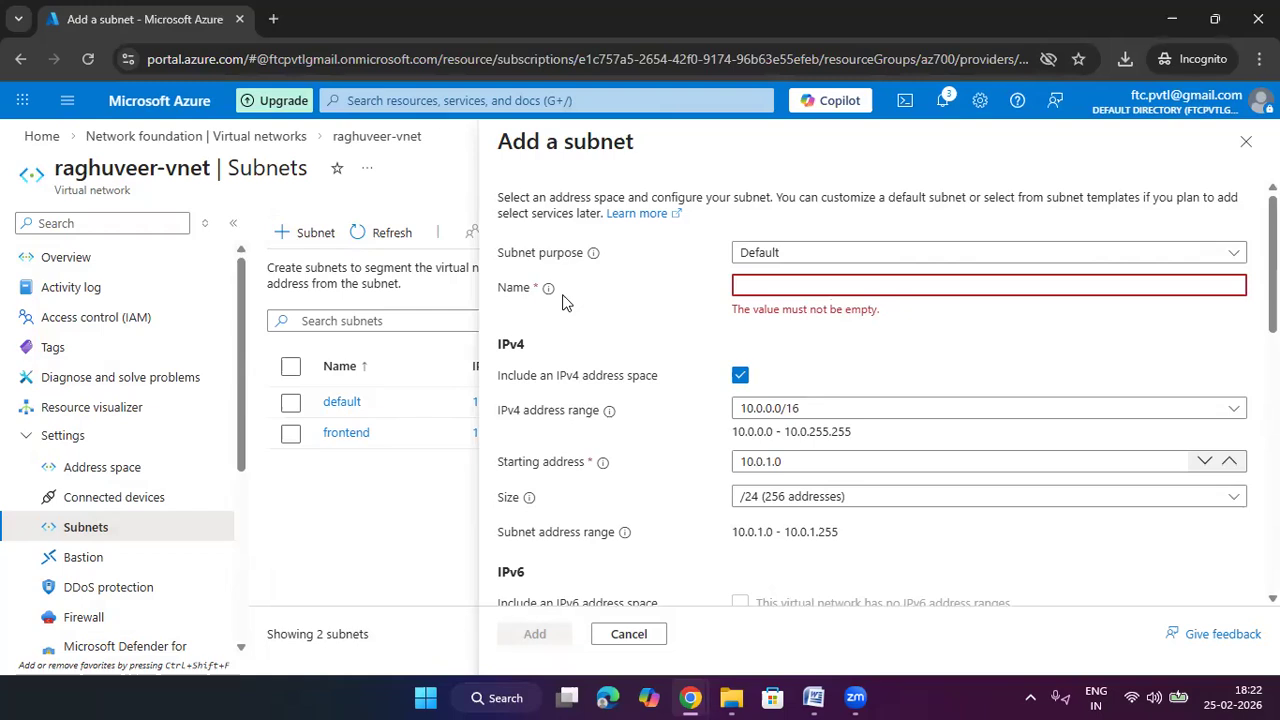
text(backend)
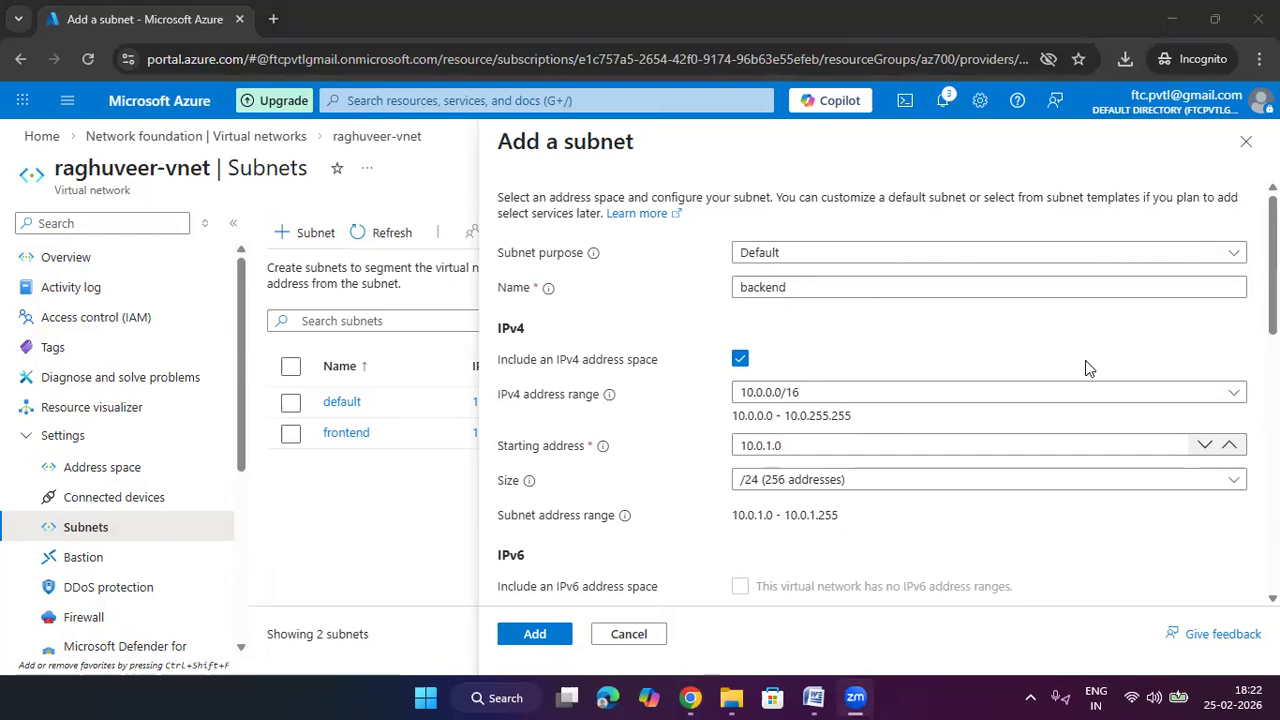
Set the backend subnet's starting address to 10.0.1.64 and size to /26 (64 addresses), add it and refresh the subnet list
click(784, 445)
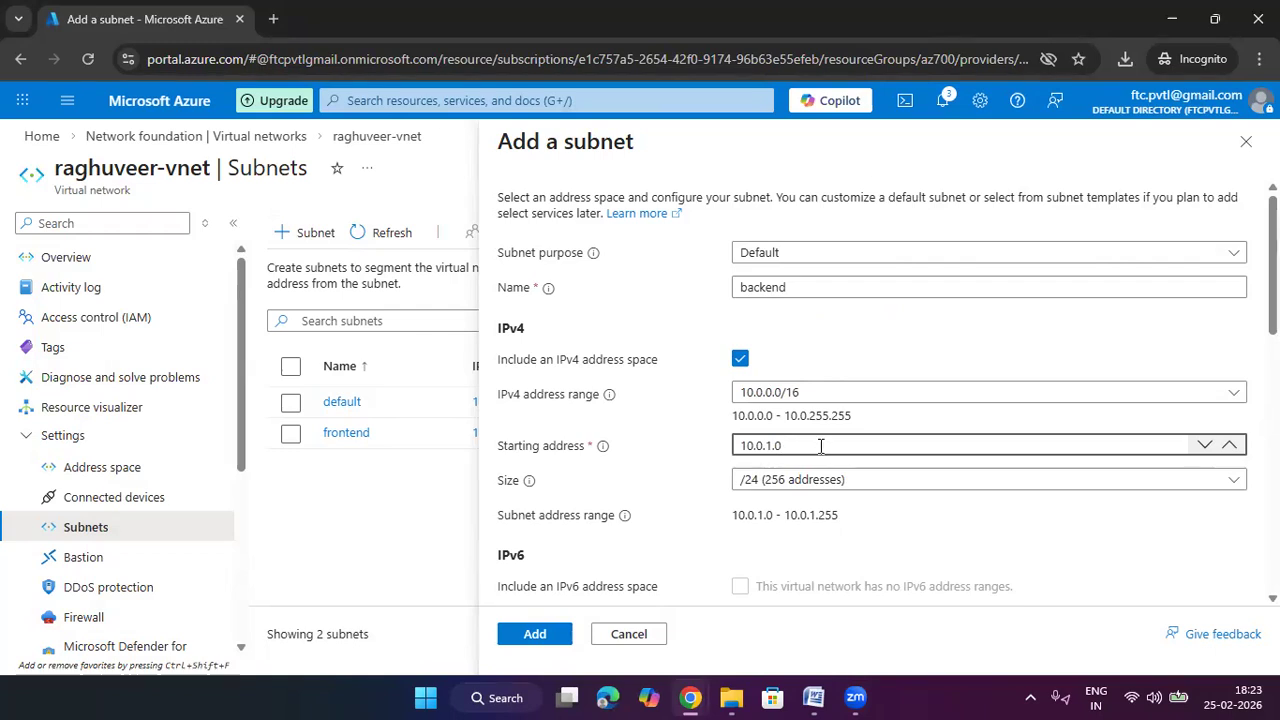
key(BackSpace)
text(64)
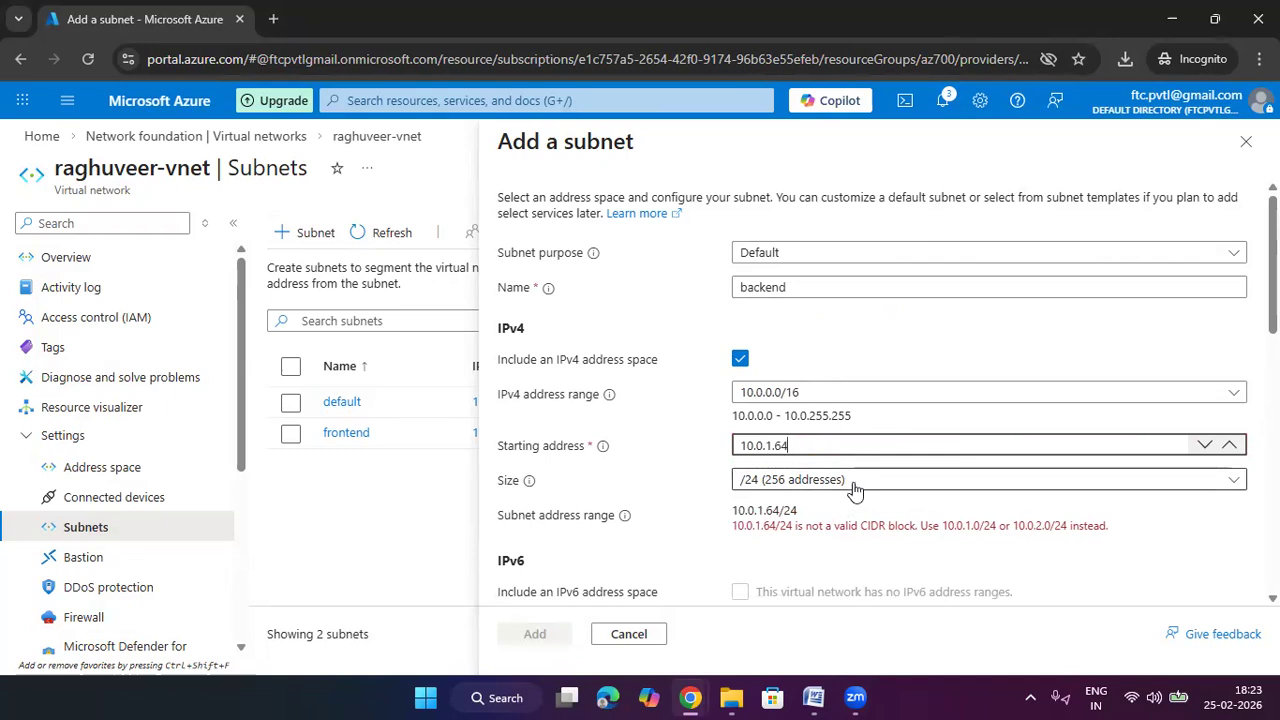
click(849, 482)
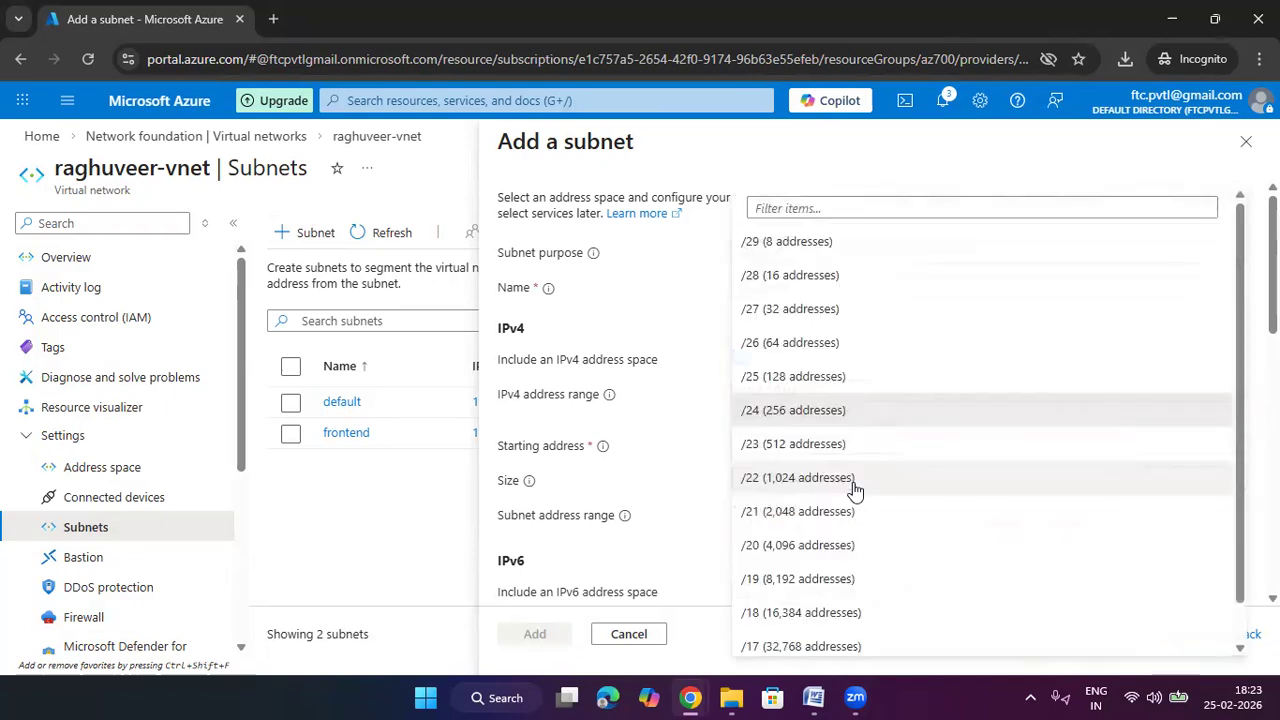
click(815, 333)
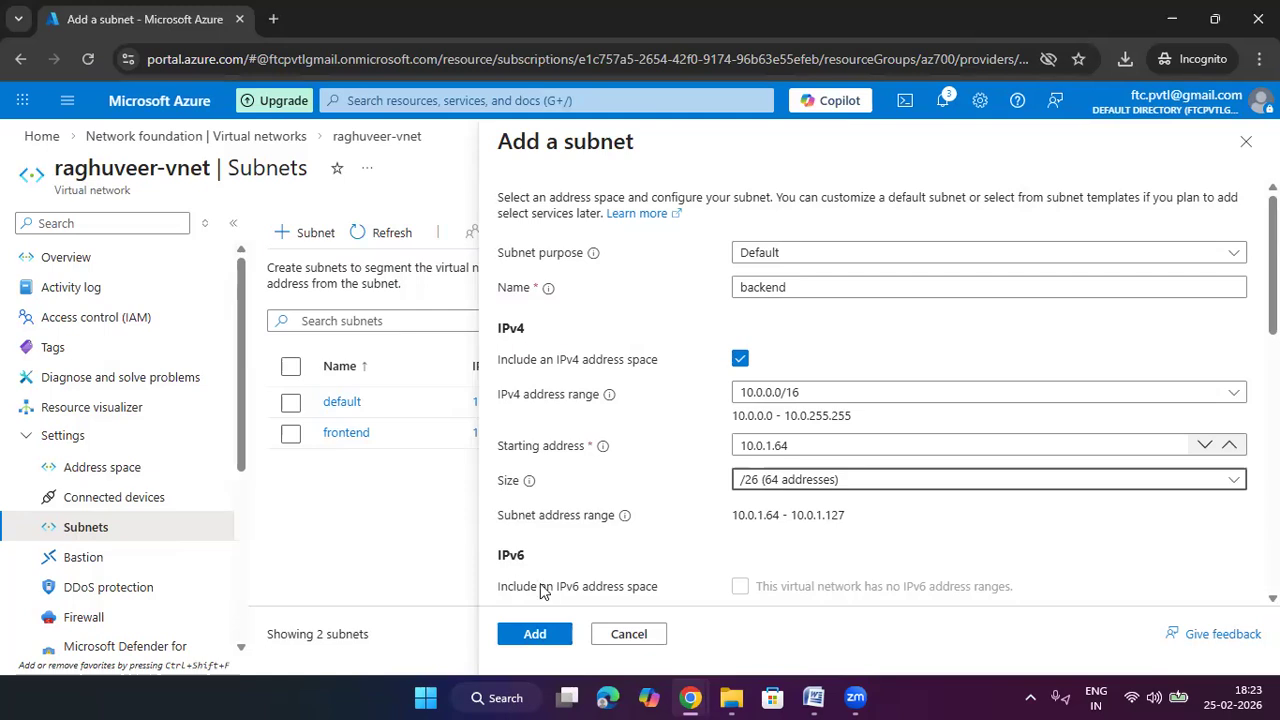
click(540, 633)
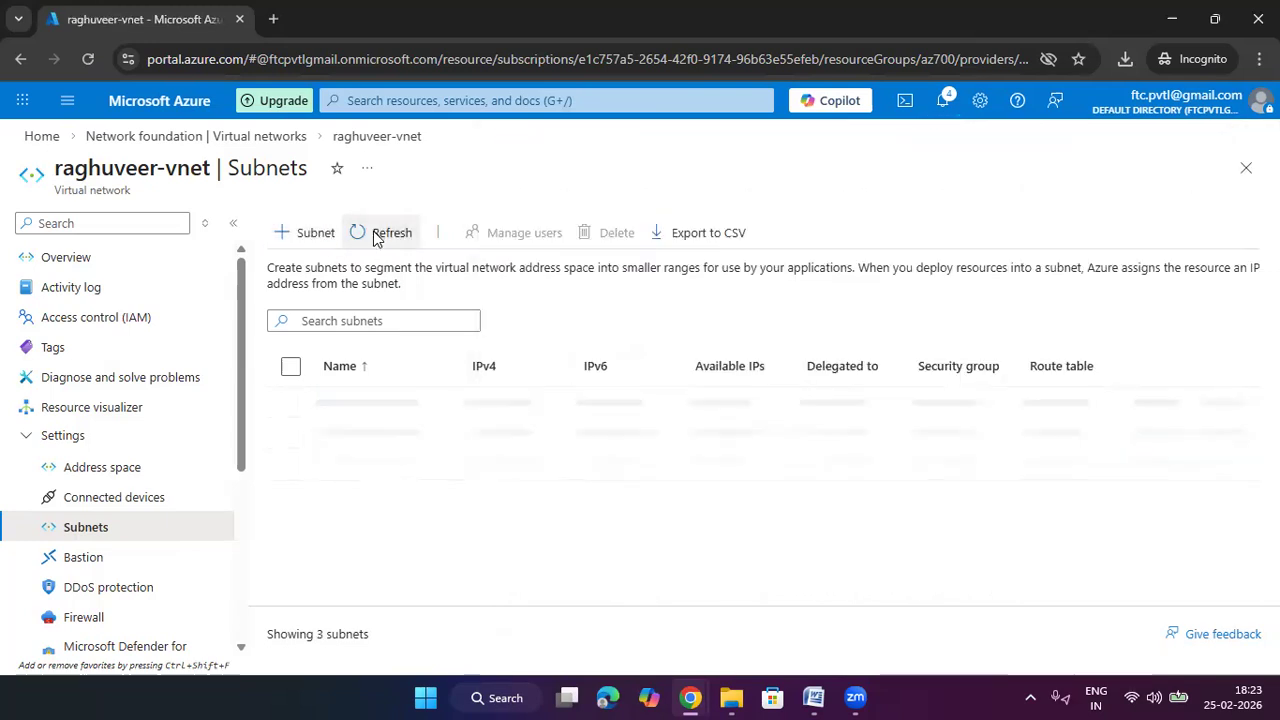
click(380, 237)
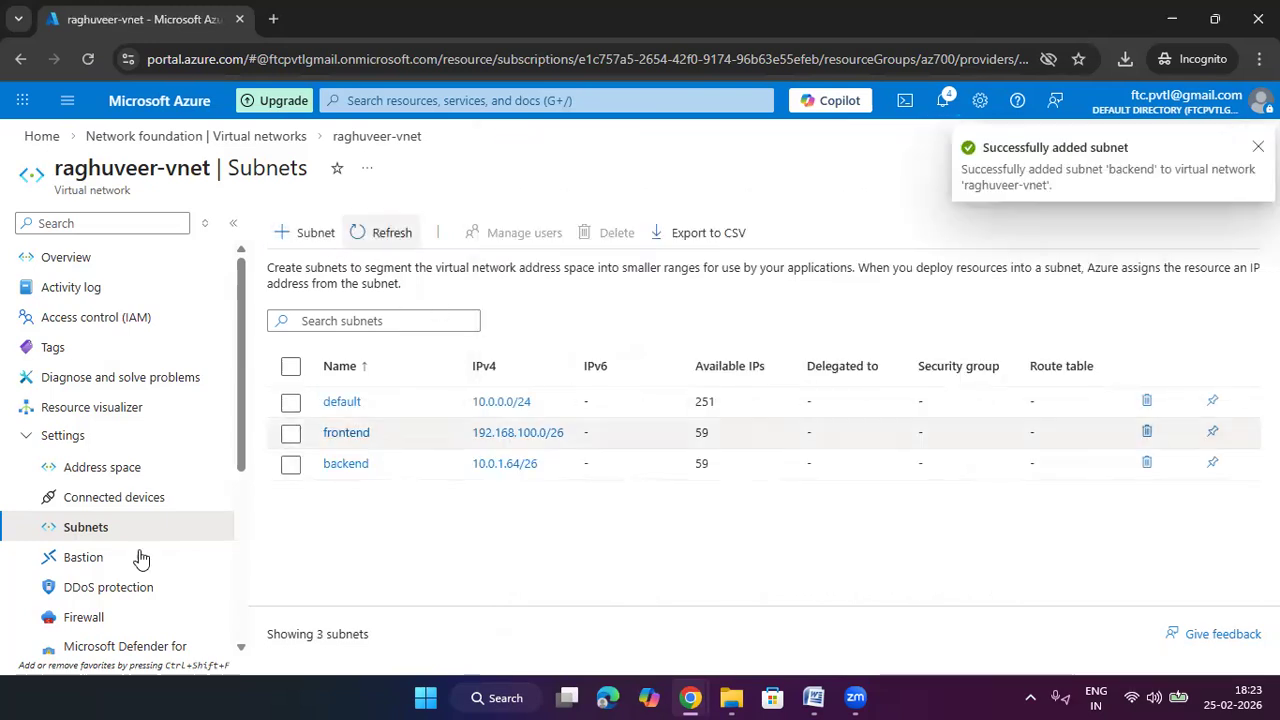
Open the virtual machines list from the portal home and start creating a new virtual machine
click(41, 133)
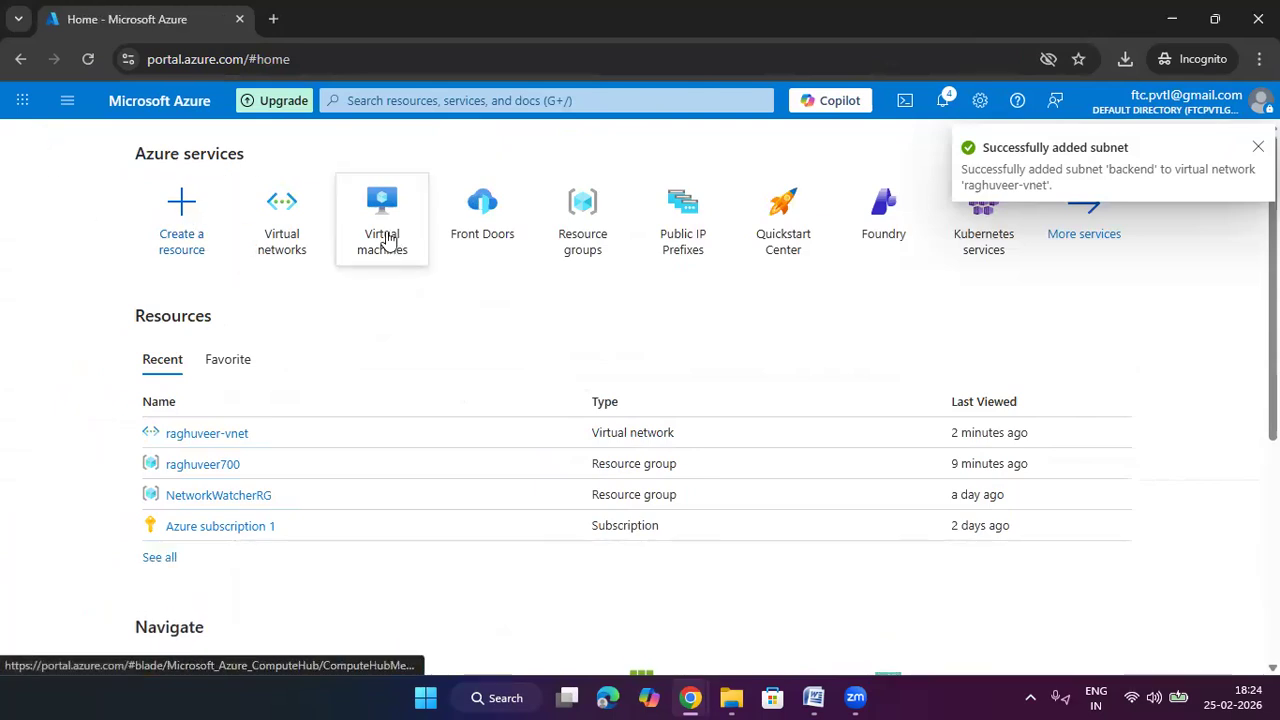
click(391, 243)
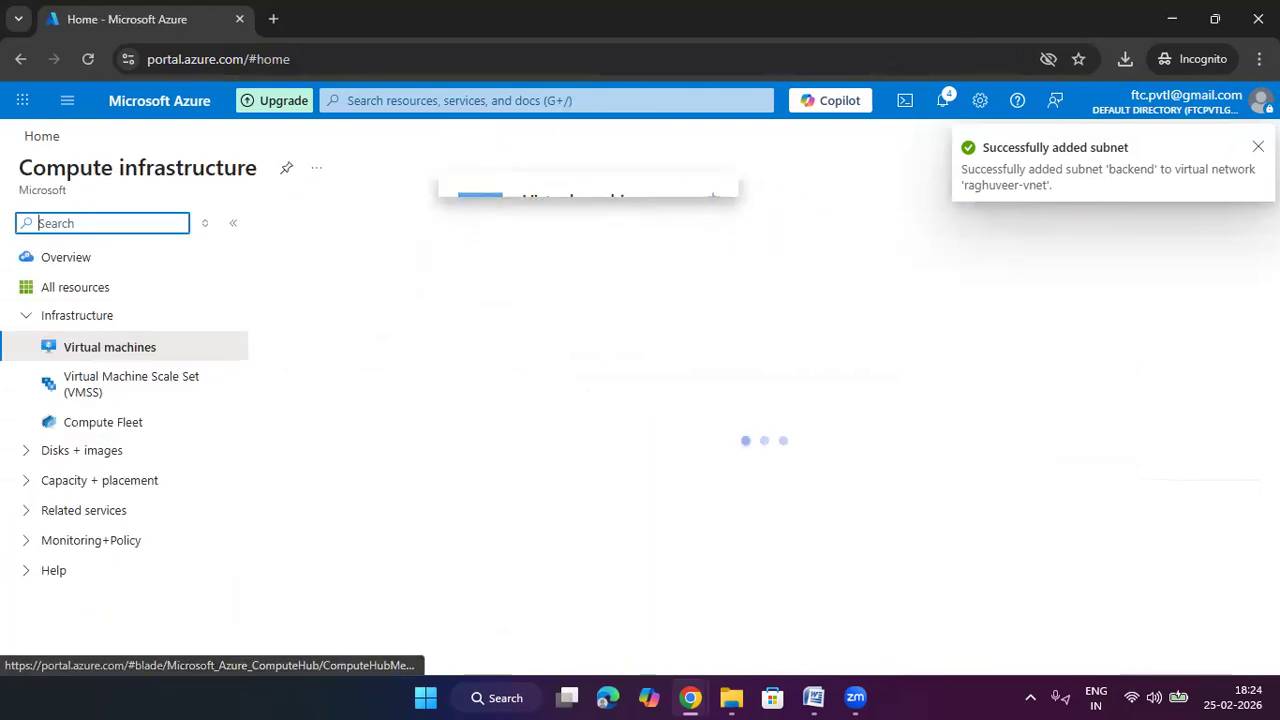
click(1257, 147)
click(318, 273)
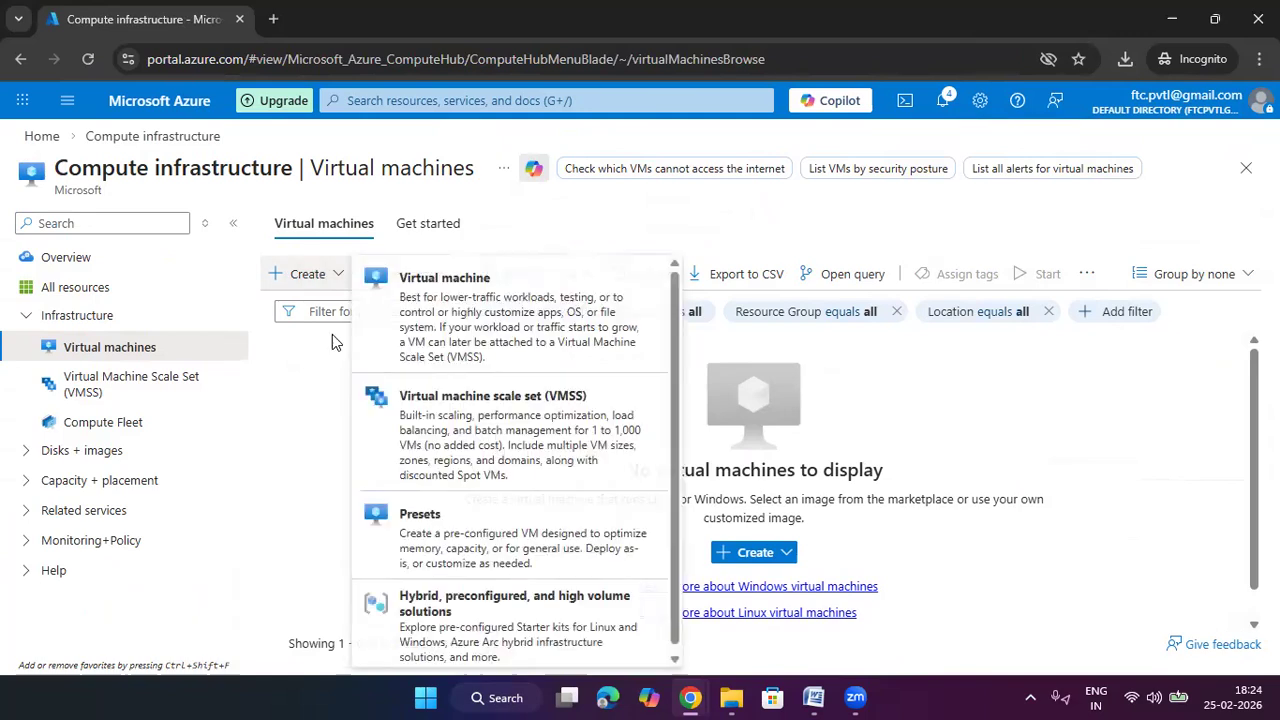
click(566, 322)
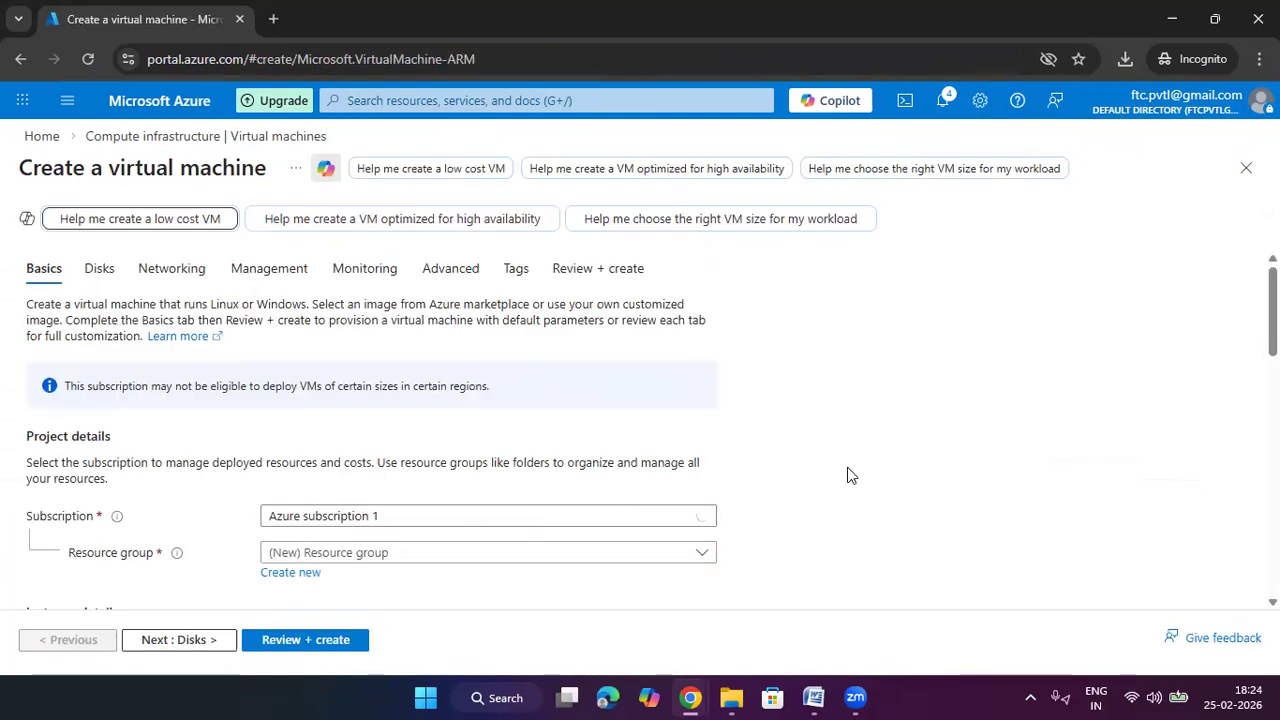
Select the az700 resource group and name the virtual machine raghuveervm1
scroll(849, 474, down, 1)
click(314, 458)
click(300, 522)
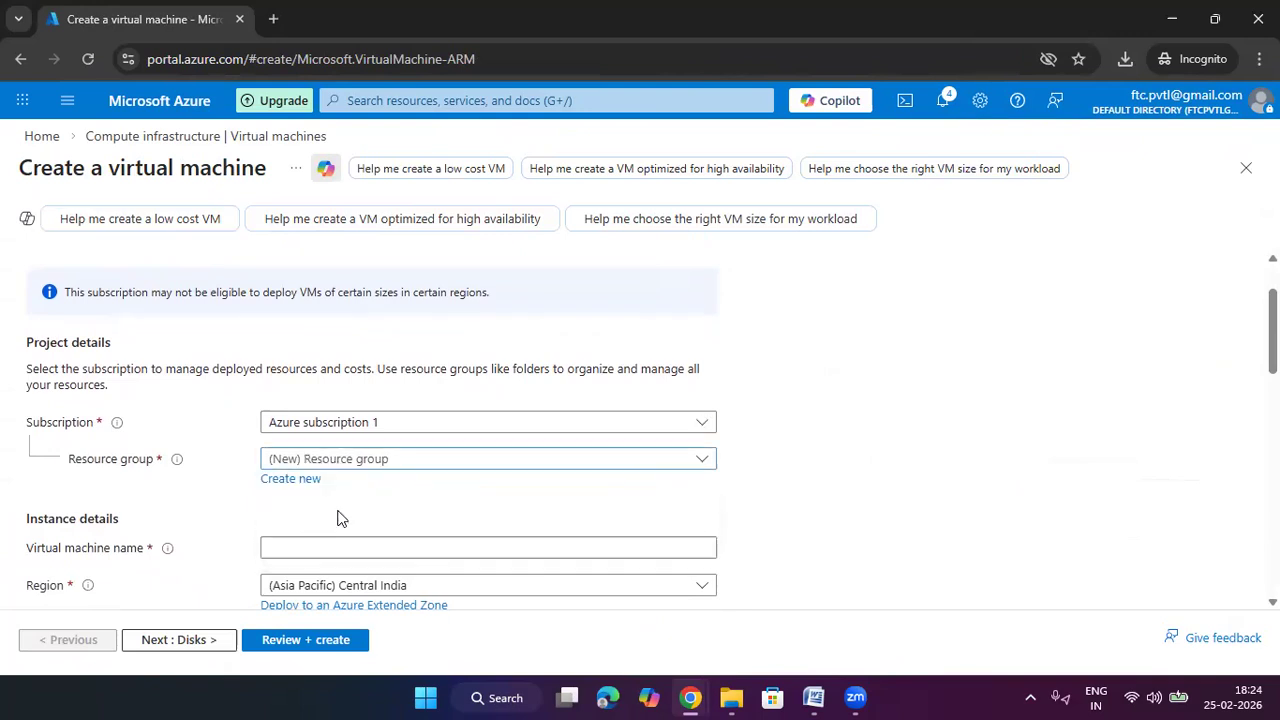
scroll(500, 374, down, 2)
click(496, 361)
text(raghuvee)
text(rvm1)
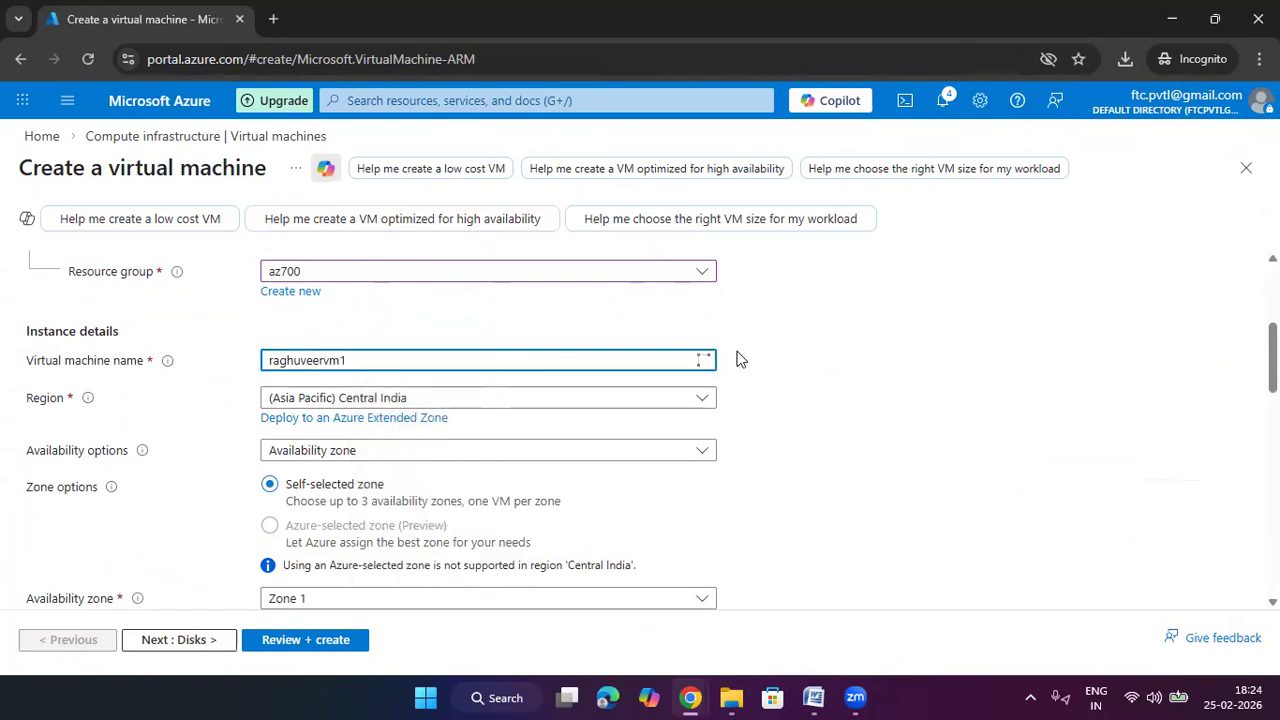
click(845, 349)
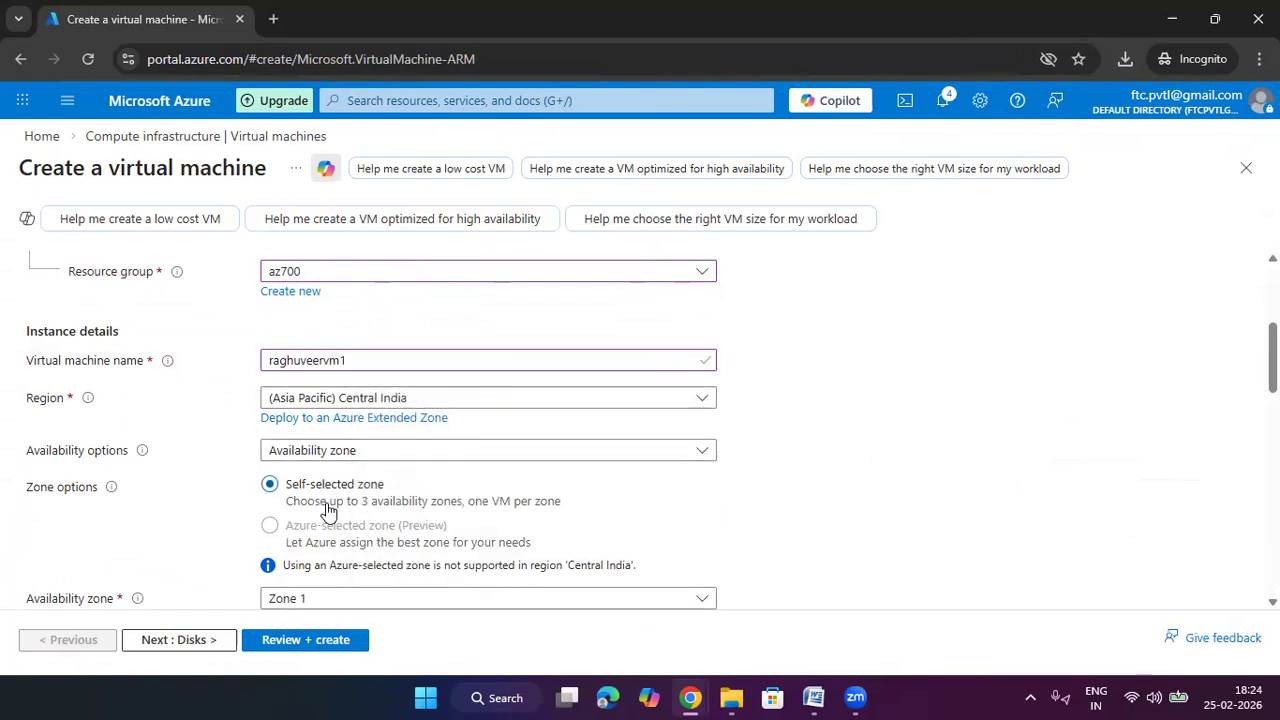
Change the virtual machine's availability option so that it does not use an availability zone
scroll(354, 470, down, 1)
click(372, 356)
click(372, 380)
Select the Windows Server 2025 Datacenter - x64 Gen2 (free services eligible) image and the Standard_D2s_v3 size
scroll(763, 381, down, 2)
click(474, 258)
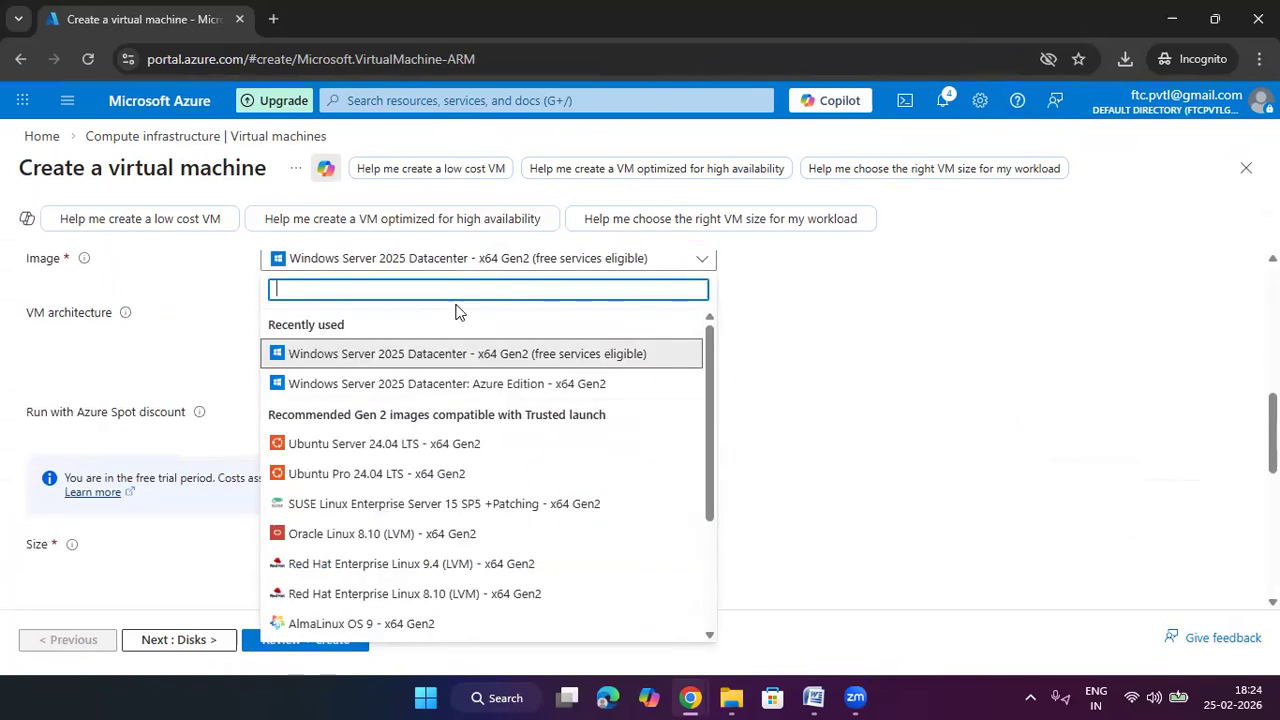
click(443, 363)
scroll(920, 380, down, 1)
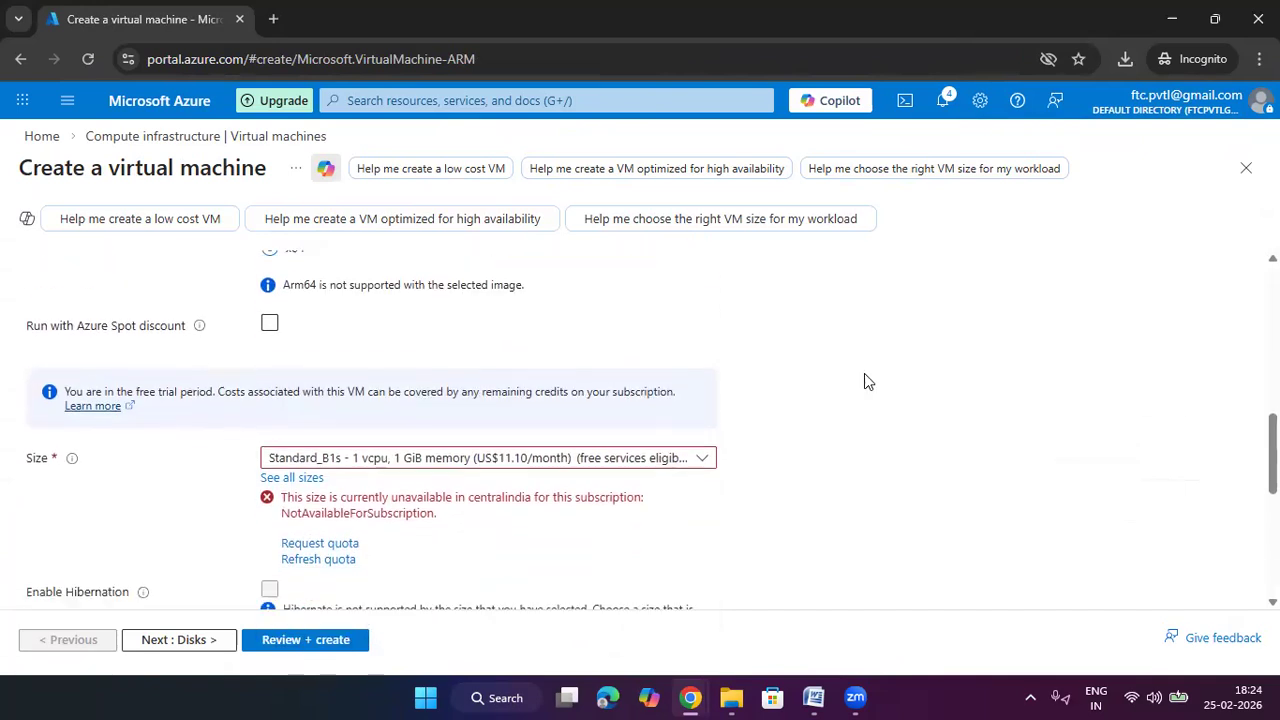
click(589, 453)
click(519, 256)
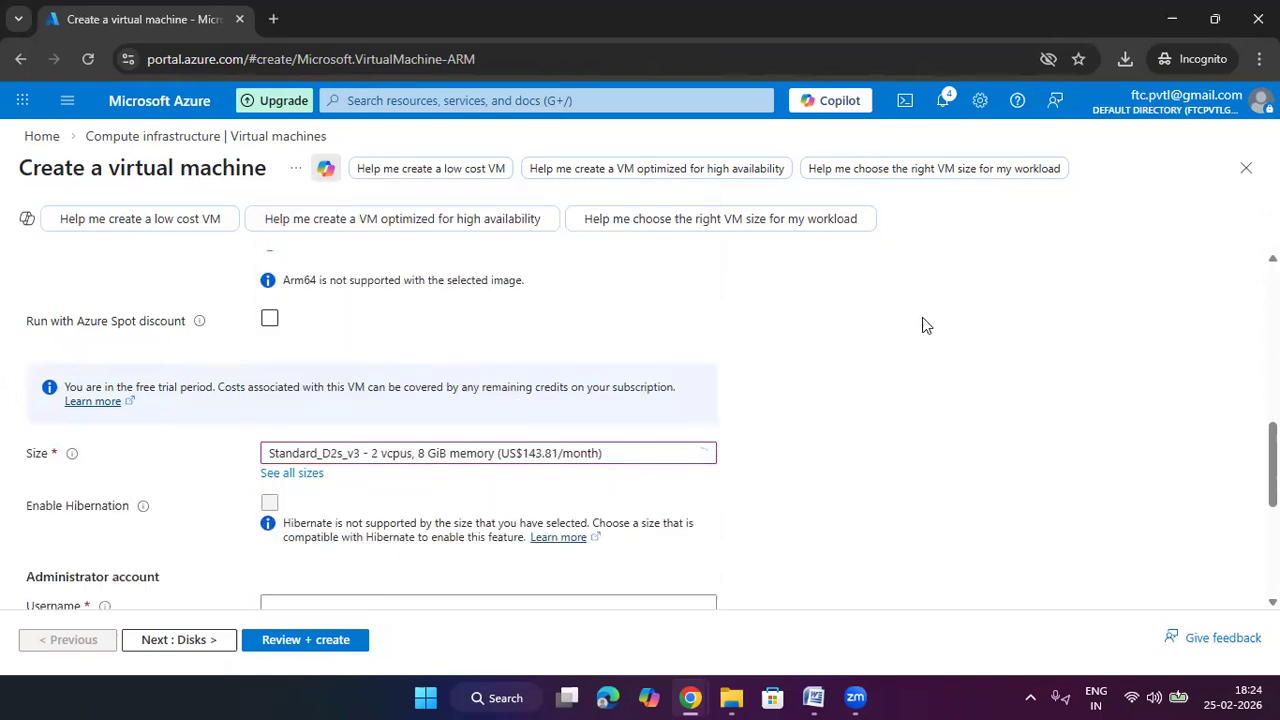
Fill in the administrator account's username, and enter and confirm its password
scroll(922, 317, down, 2)
click(457, 420)
text(raghuveer)
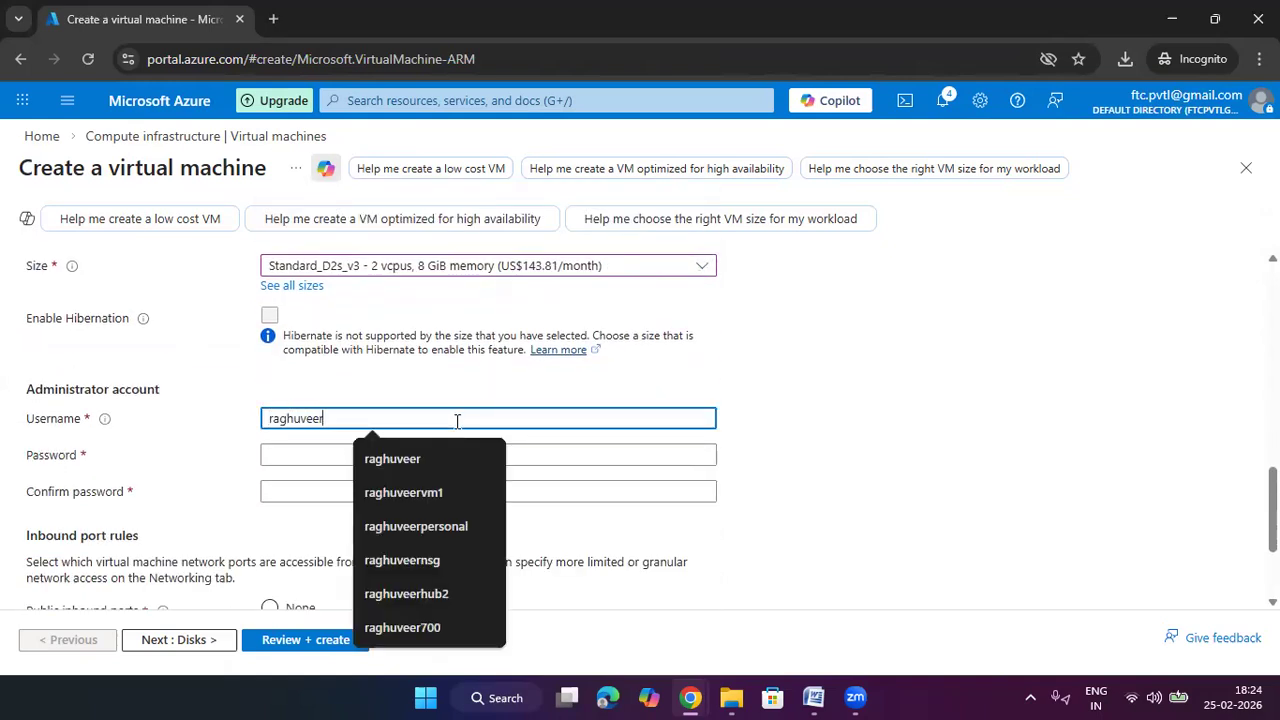
key(Tab)
text(••••••••••••)
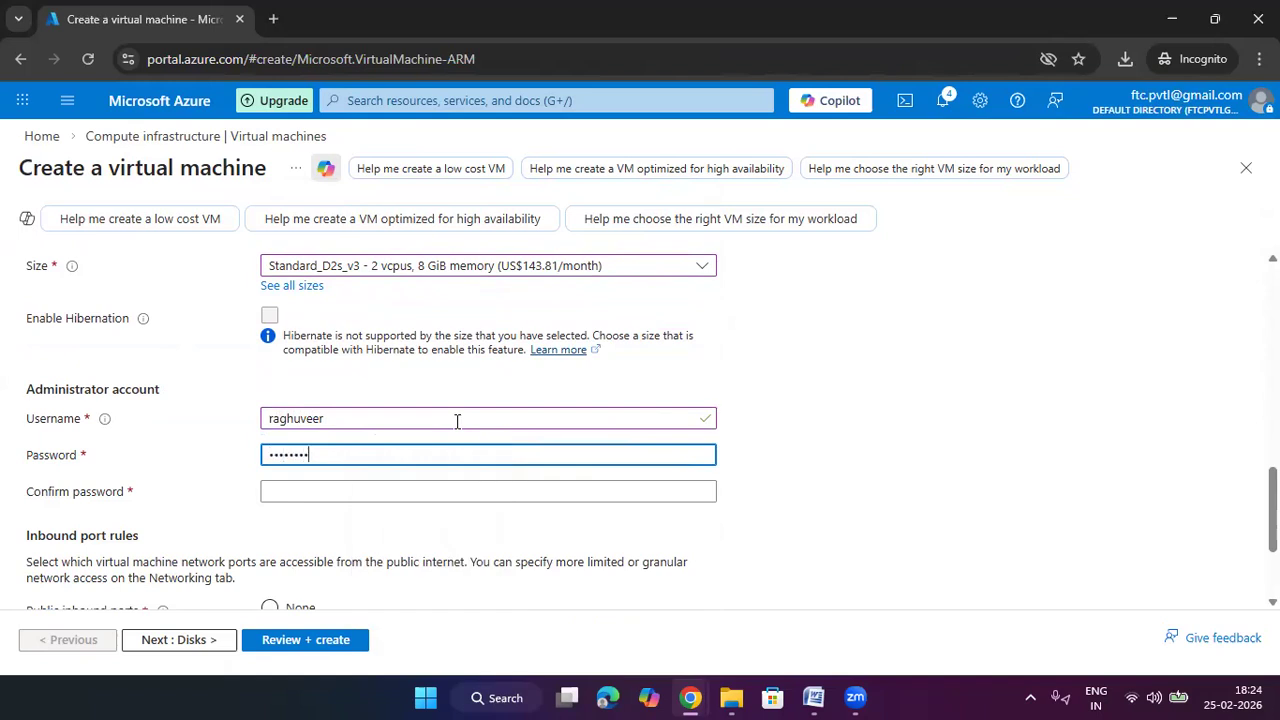
key(Tab)
text(•••••••••)
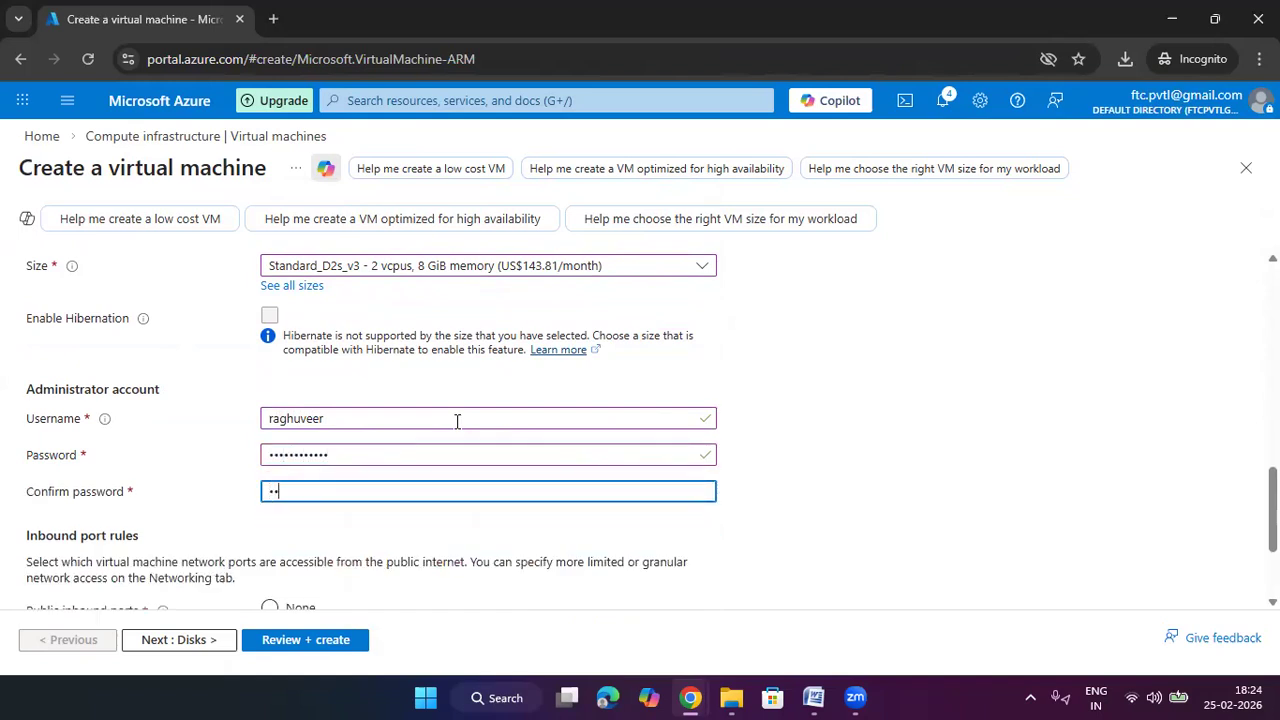
text(•••)
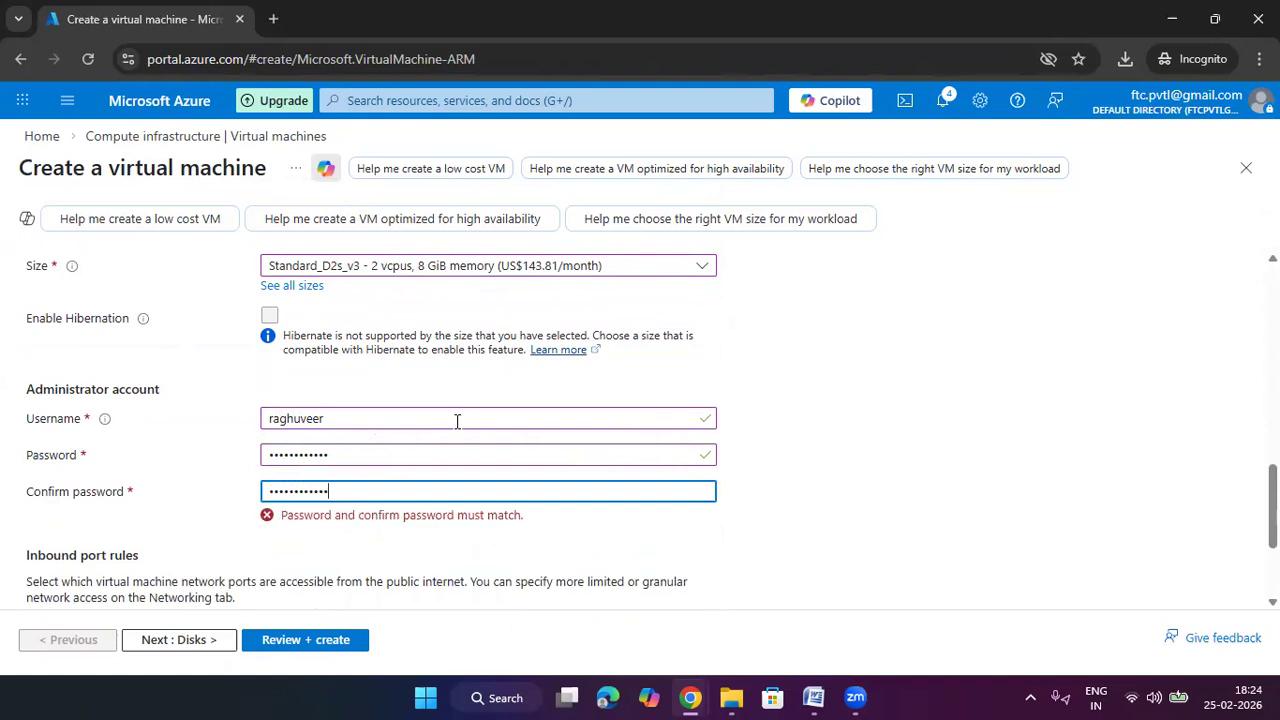
Allow HTTP (80) in addition to RDP (3389) as public inbound ports
scroll(955, 432, down, 1)
scroll(955, 432, down, 1)
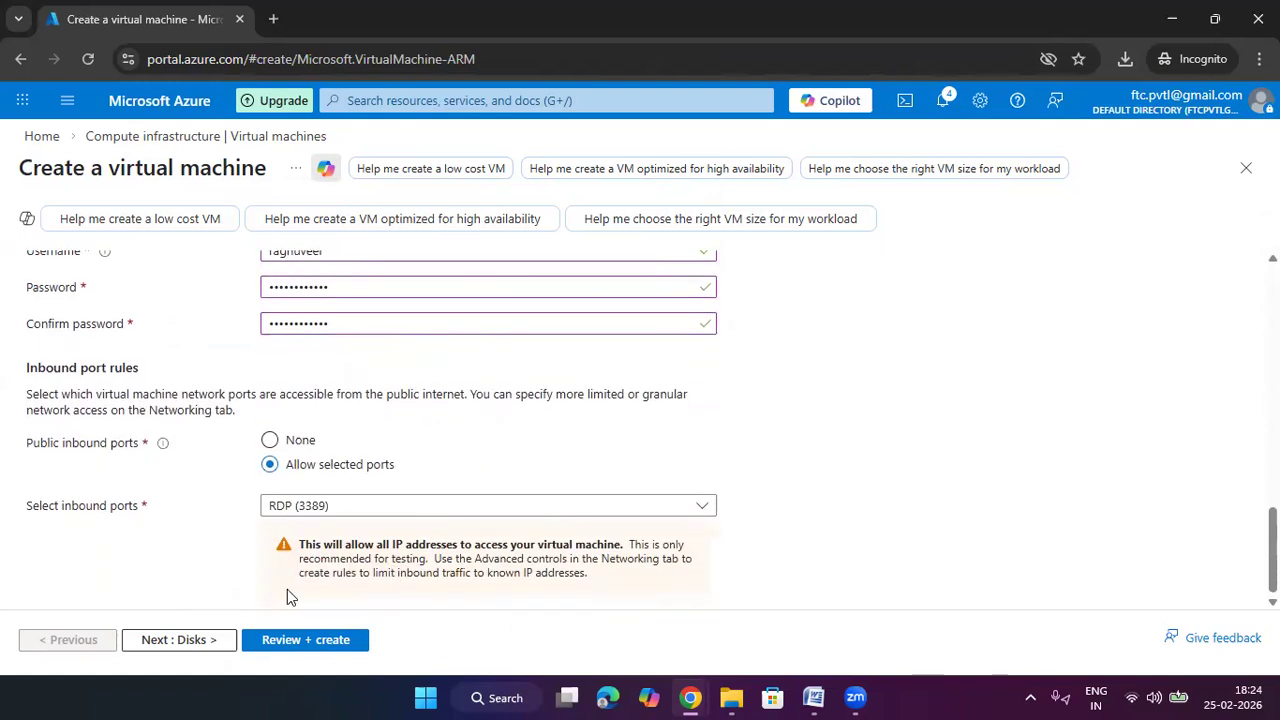
click(343, 508)
click(277, 532)
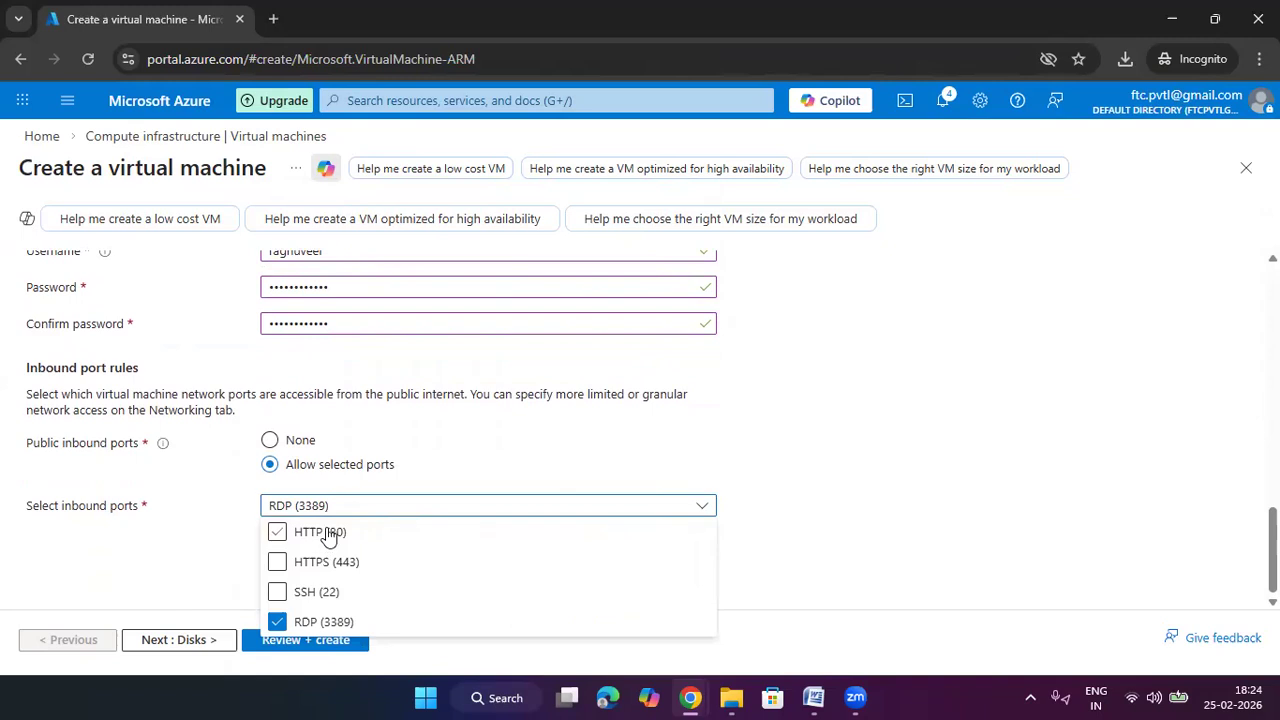
click(405, 500)
Keep the default disk settings and place the virtual machine in the frontend subnet of raghuveer-vnet
click(181, 645)
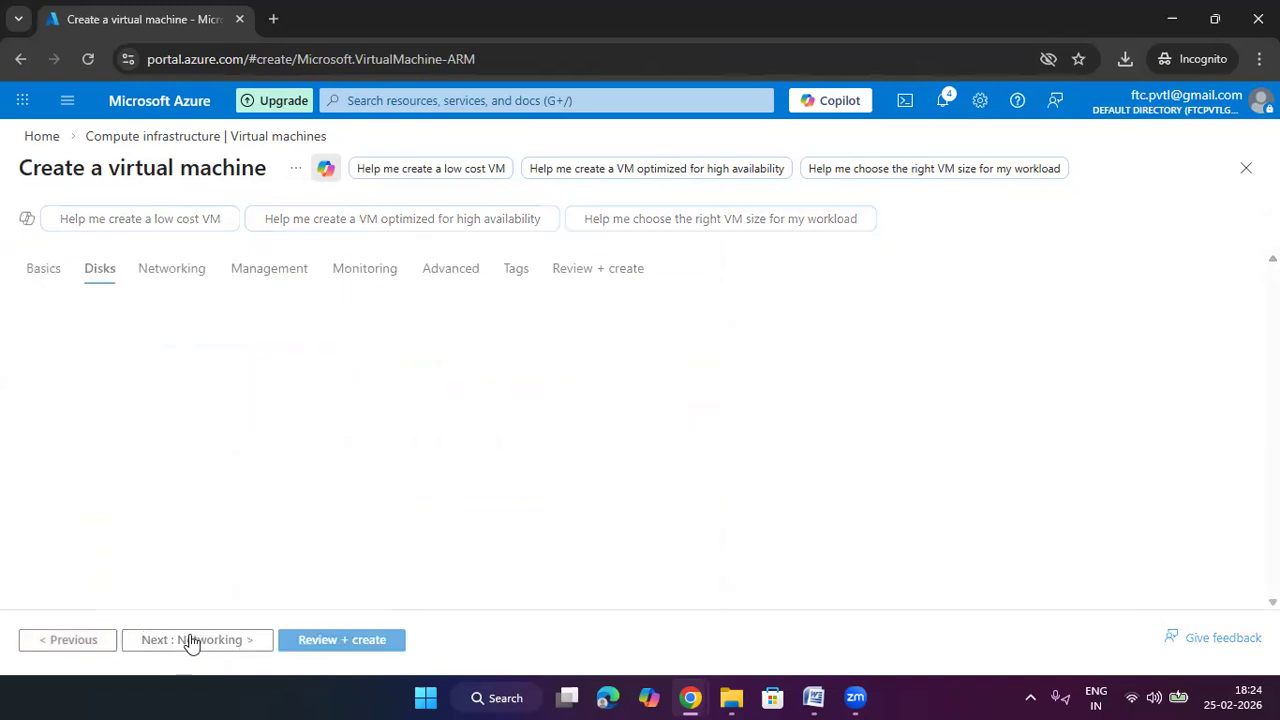
scroll(858, 449, down, 2)
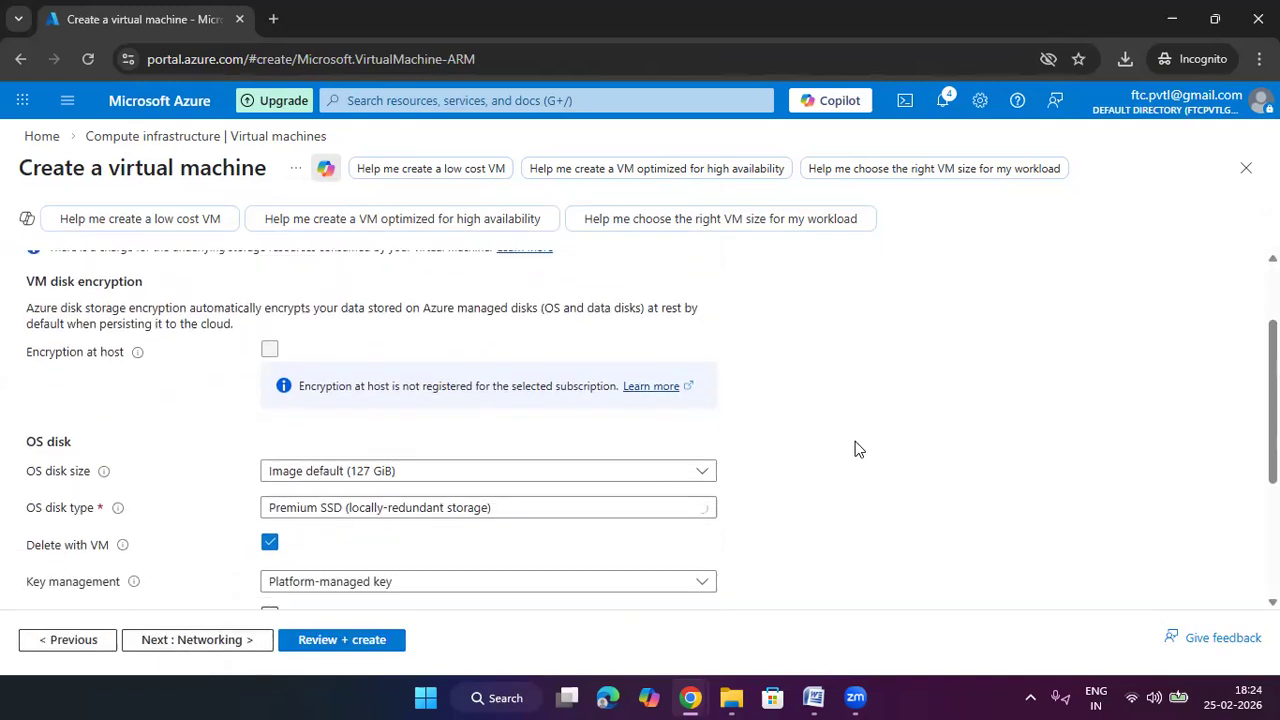
click(235, 640)
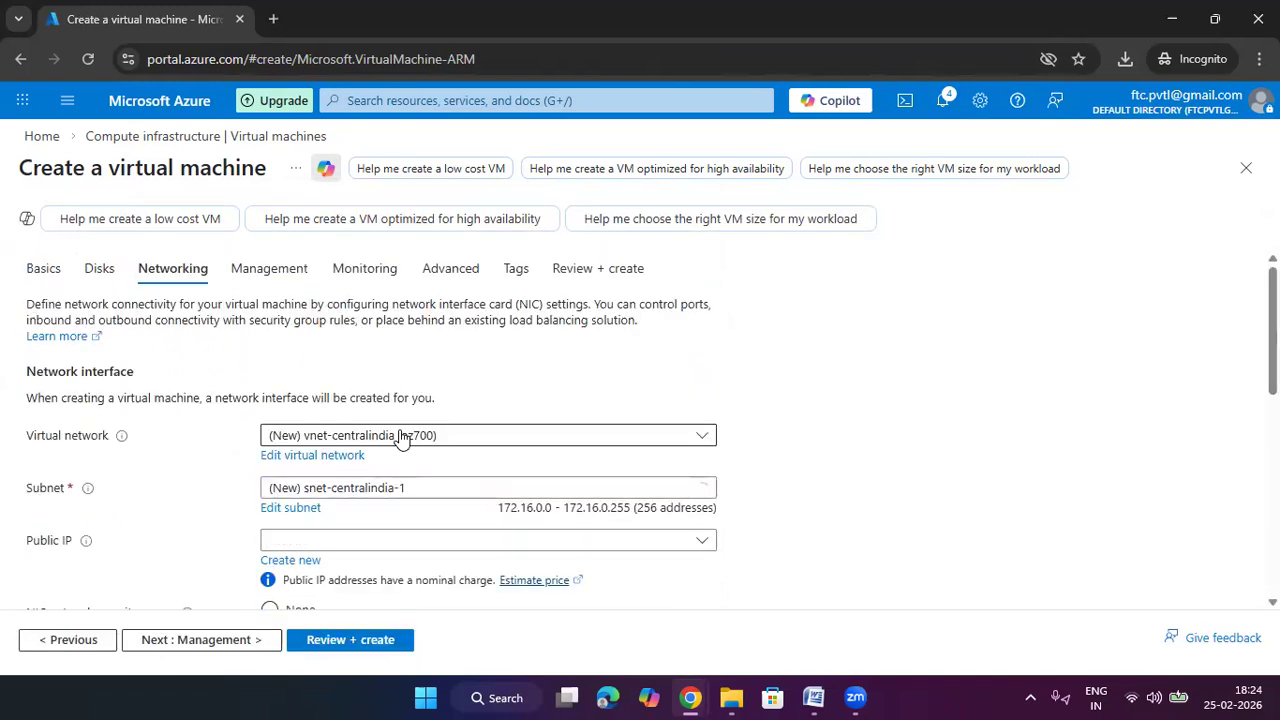
click(397, 435)
click(391, 529)
click(435, 489)
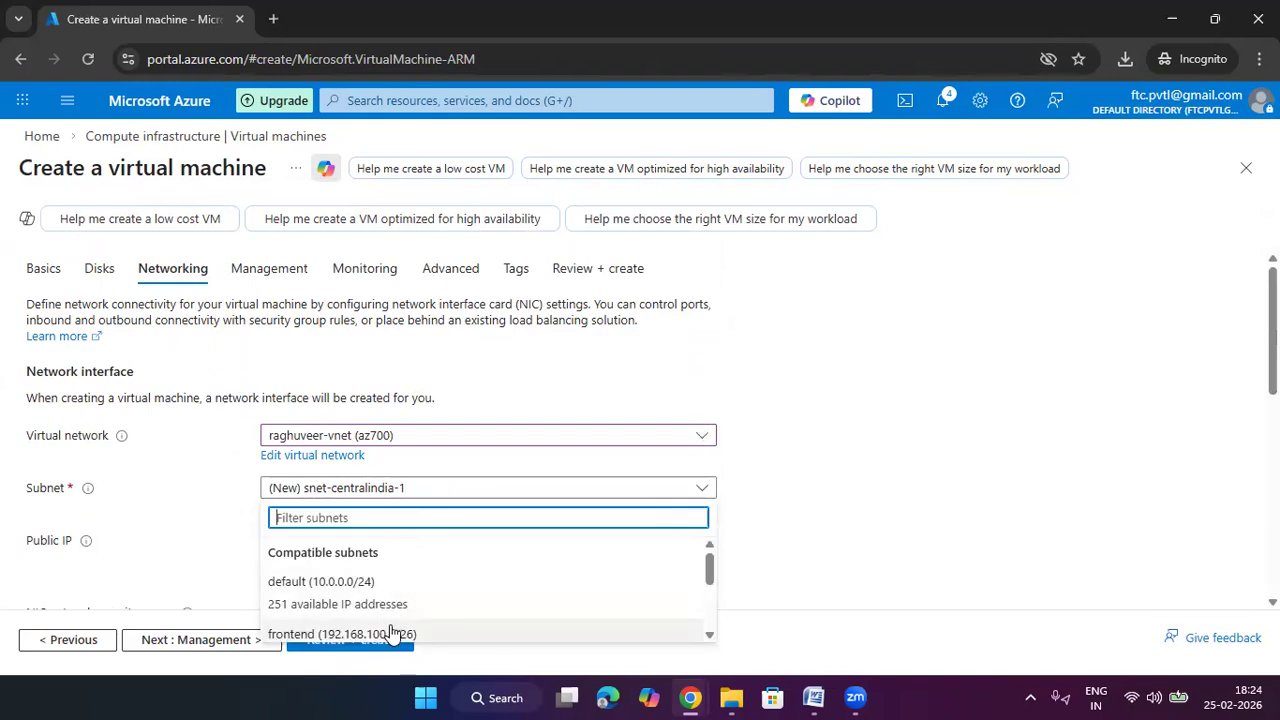
click(386, 632)
Review the remaining network settings, then validate and create the virtual machine
scroll(925, 478, down, 1)
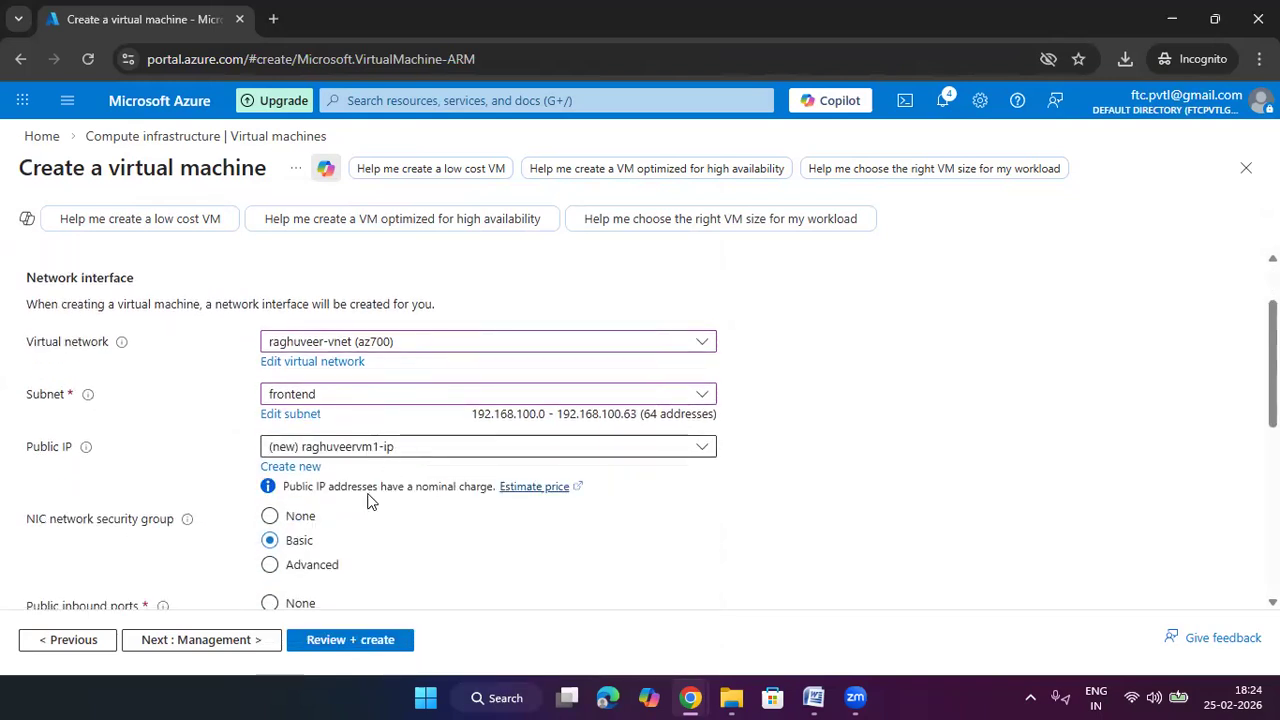
scroll(494, 511, down, 3)
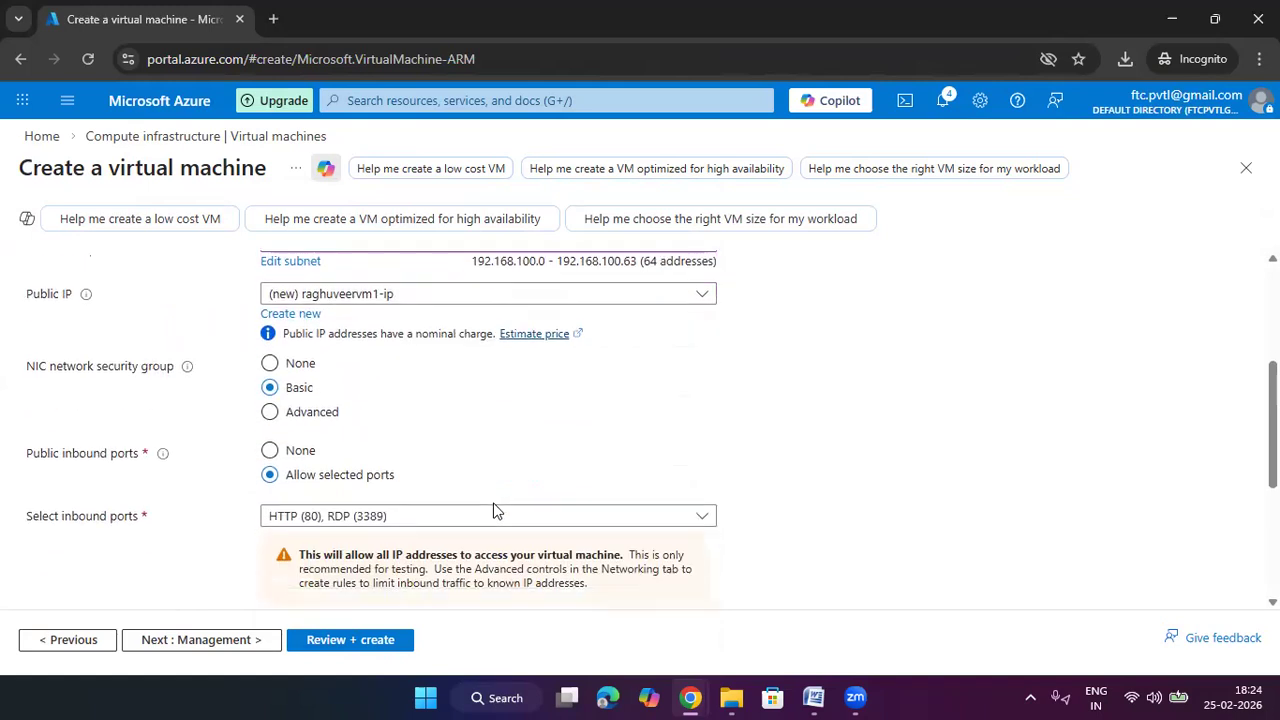
click(355, 641)
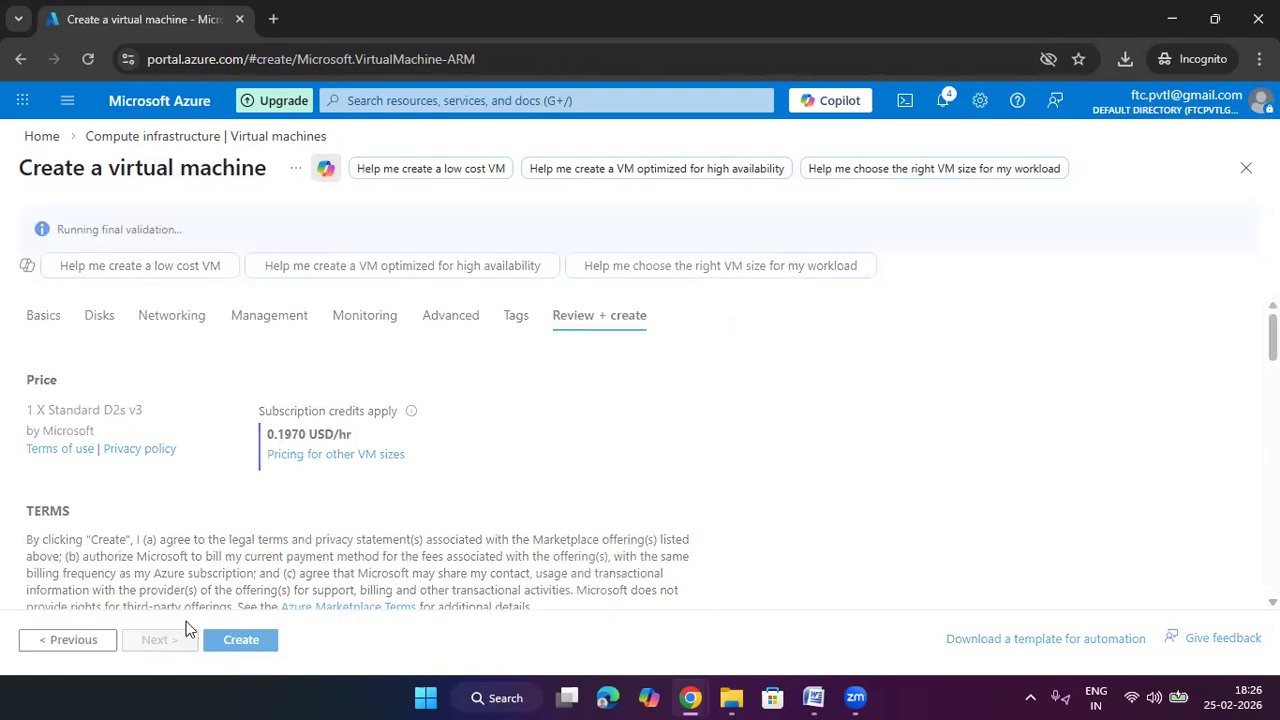
click(255, 643)
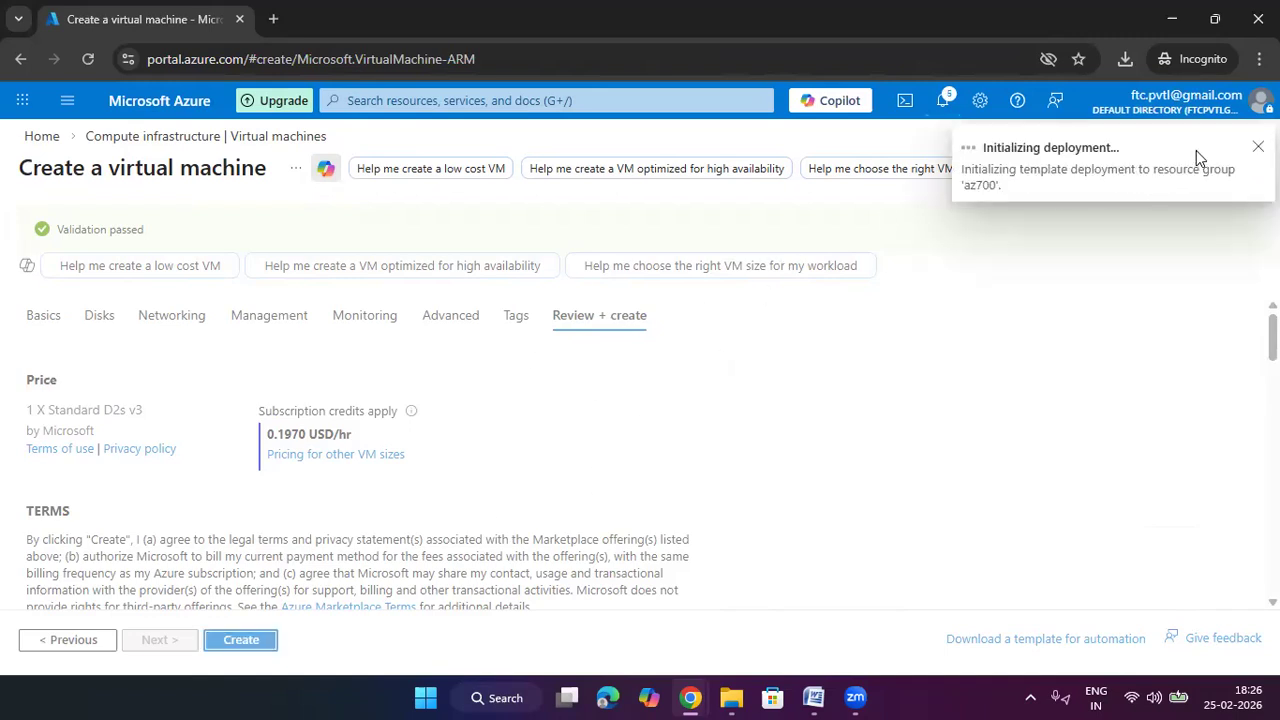
click(37, 140)
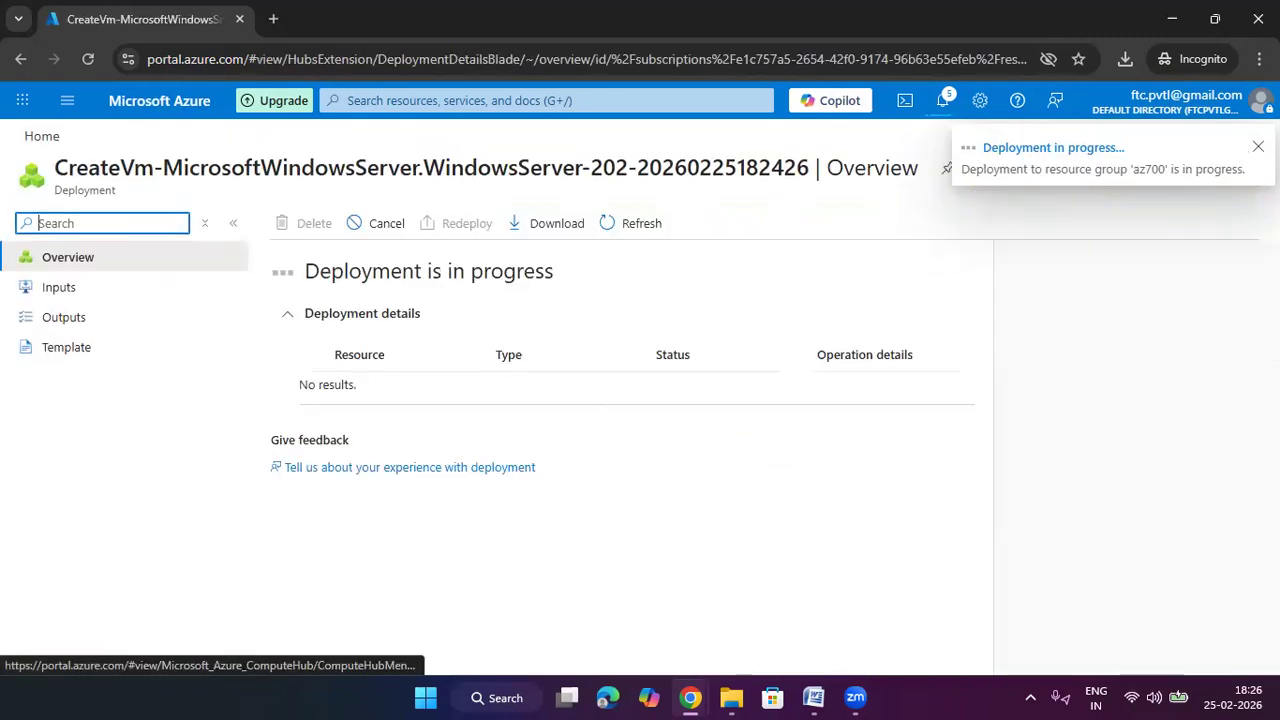
Start creating another virtual machine in the az700 resource group and name it natvm
click(42, 136)
click(297, 246)
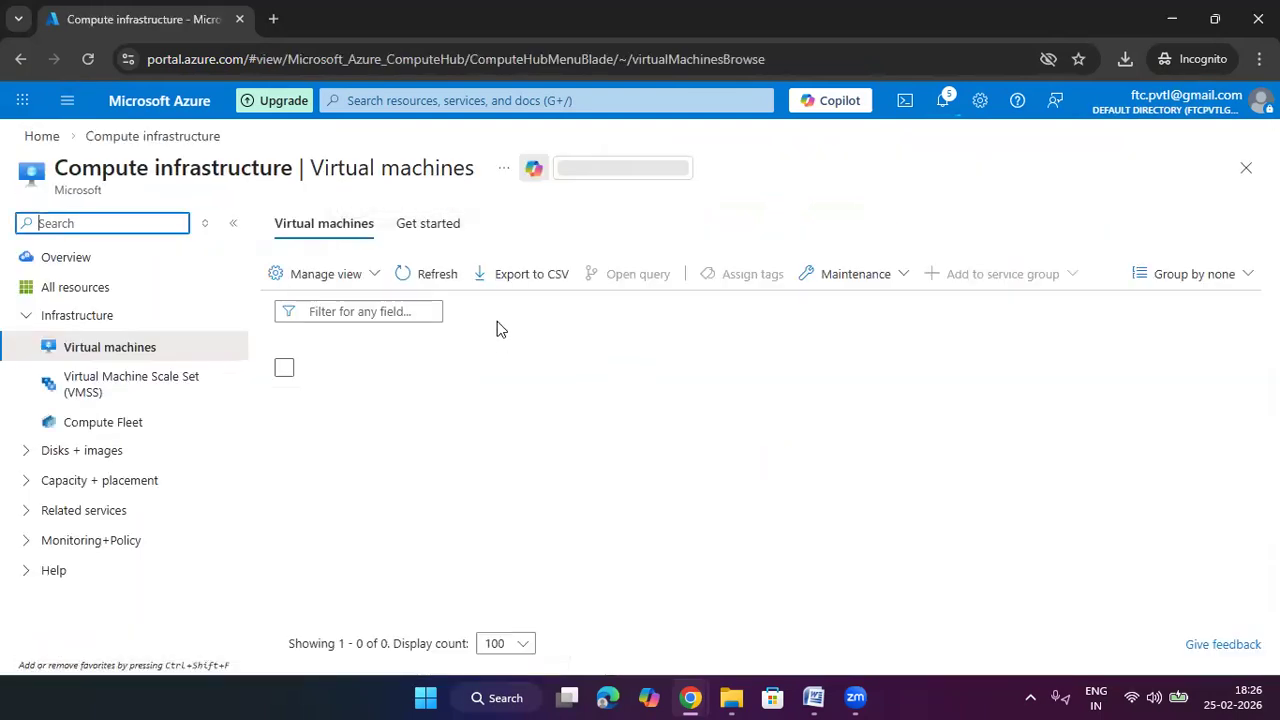
click(757, 557)
click(936, 312)
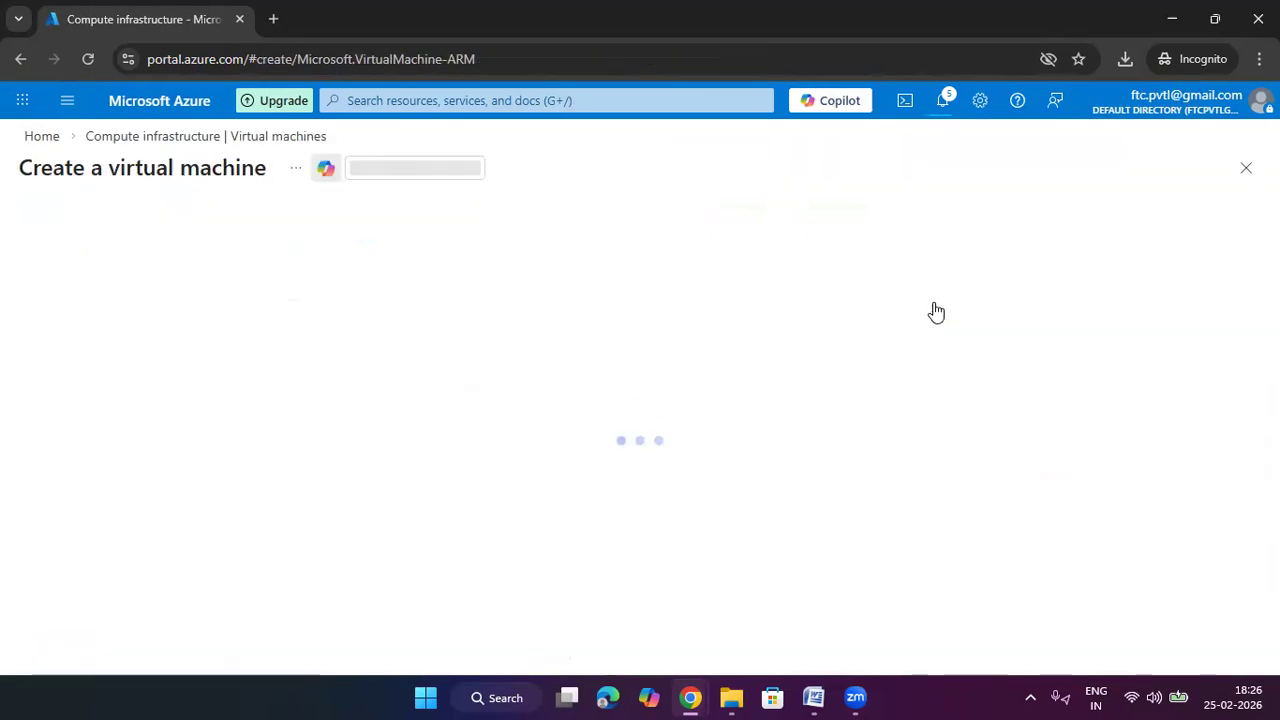
scroll(759, 416, down, 2)
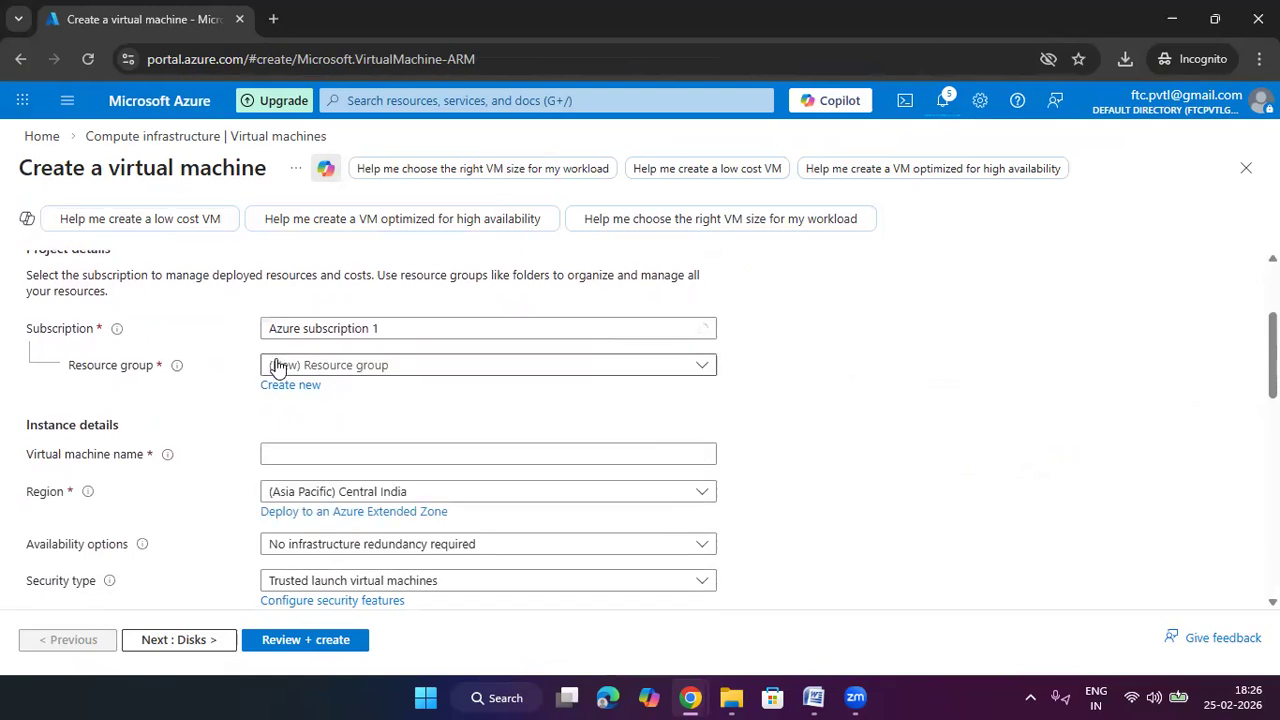
click(279, 366)
click(343, 432)
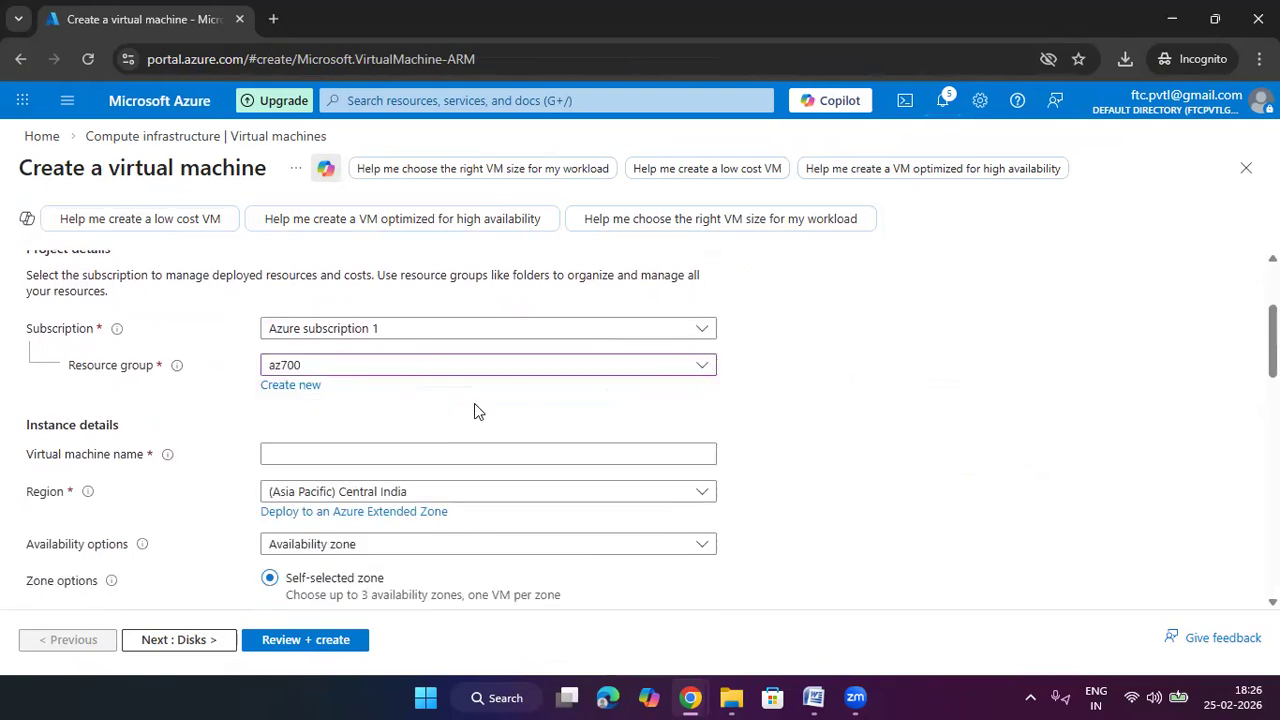
click(405, 451)
text(natvm)
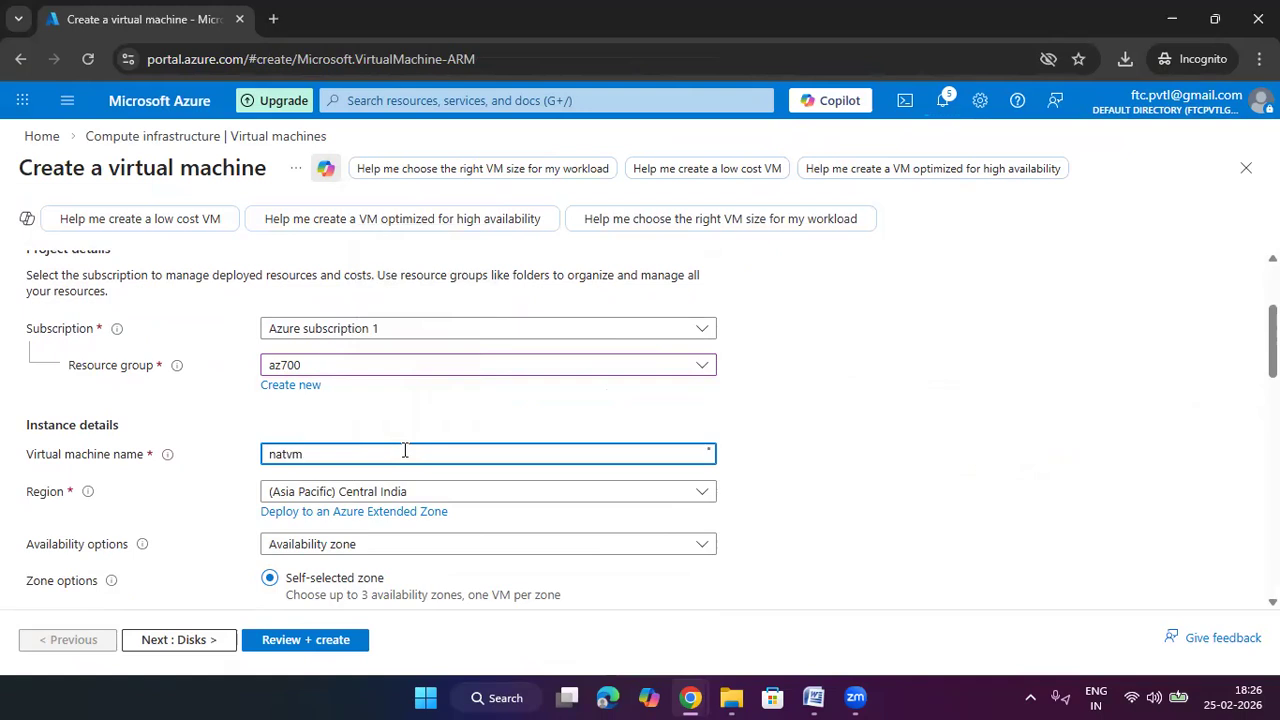
click(920, 485)
Set the availability options to No infrastructure redundancy required and the security type to Standard
scroll(920, 485, down, 2)
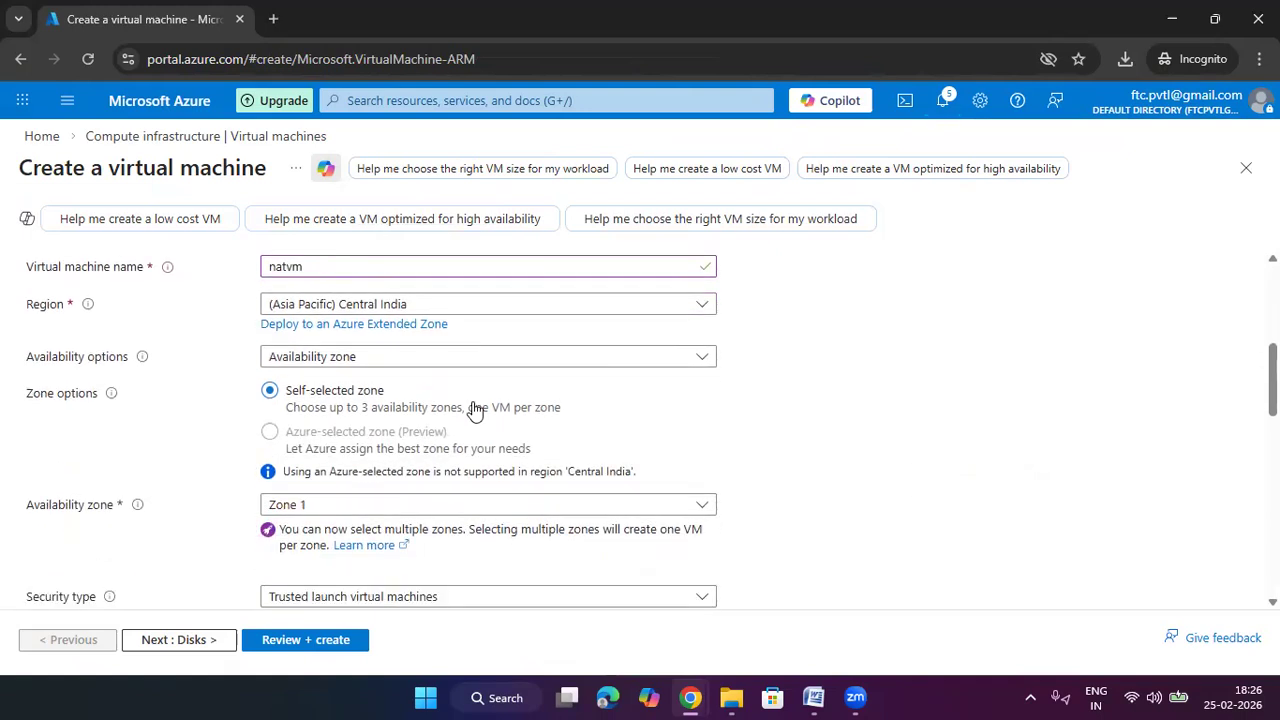
click(414, 358)
click(406, 378)
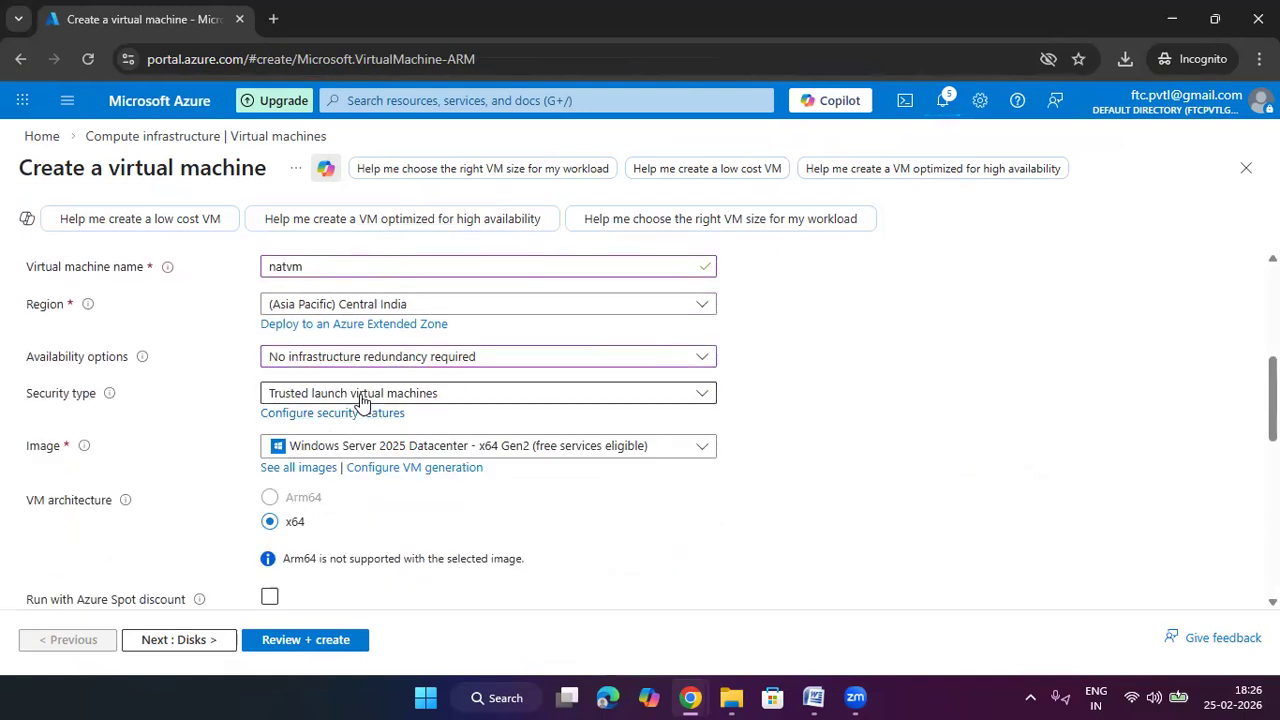
click(360, 397)
click(346, 420)
scroll(410, 488, down, 1)
scroll(410, 488, down, 2)
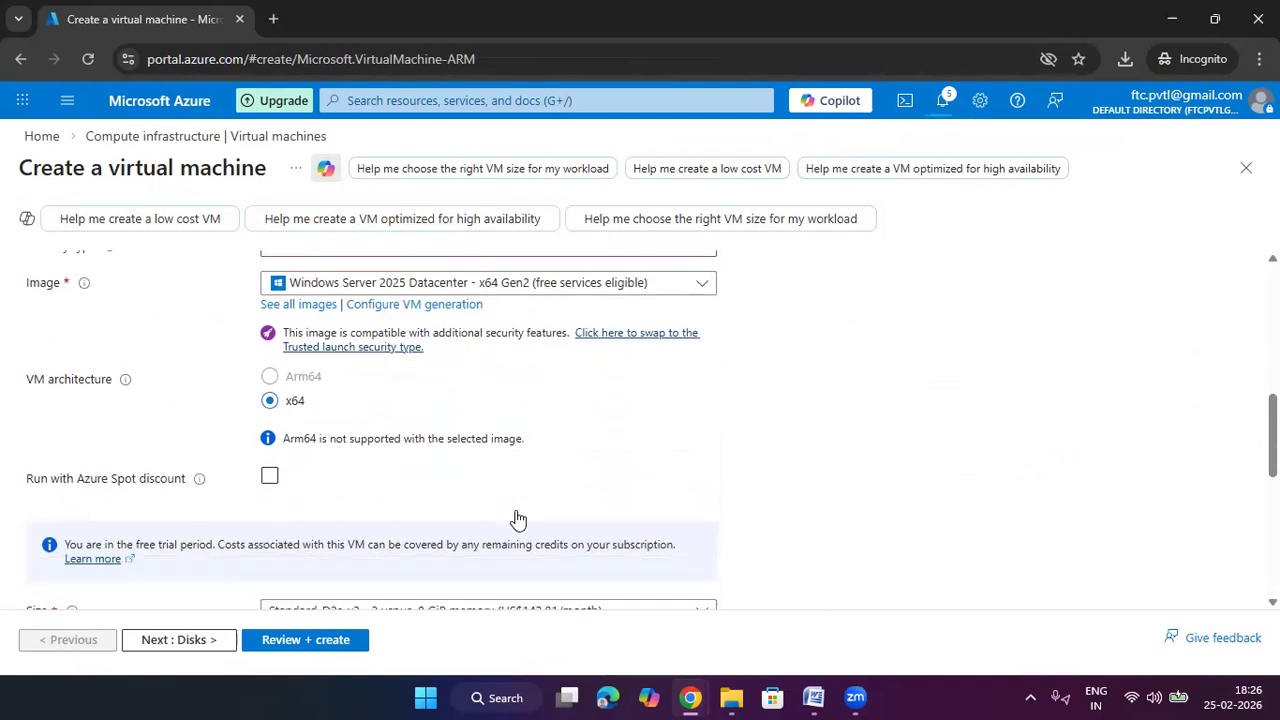
Fill in the natvm administrator account's username, and enter and confirm its password
scroll(594, 491, down, 2)
click(428, 441)
text(raghuveer)
key(Tab)
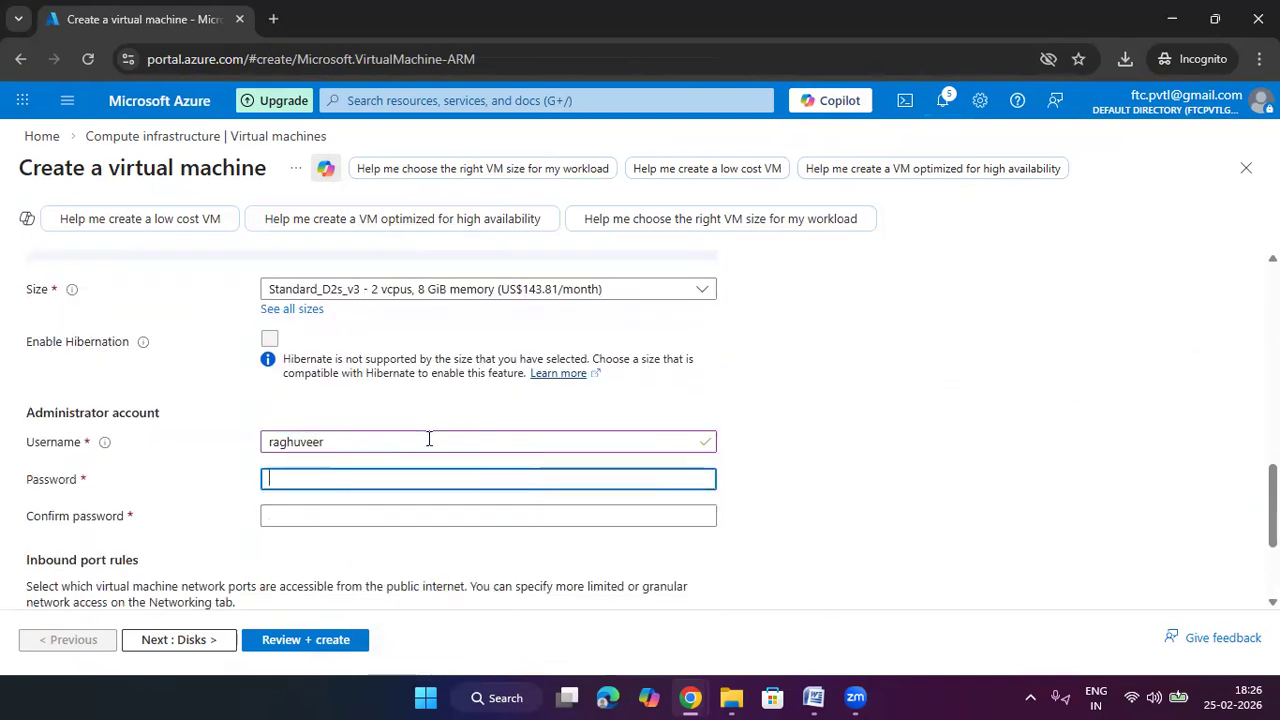
text(************)
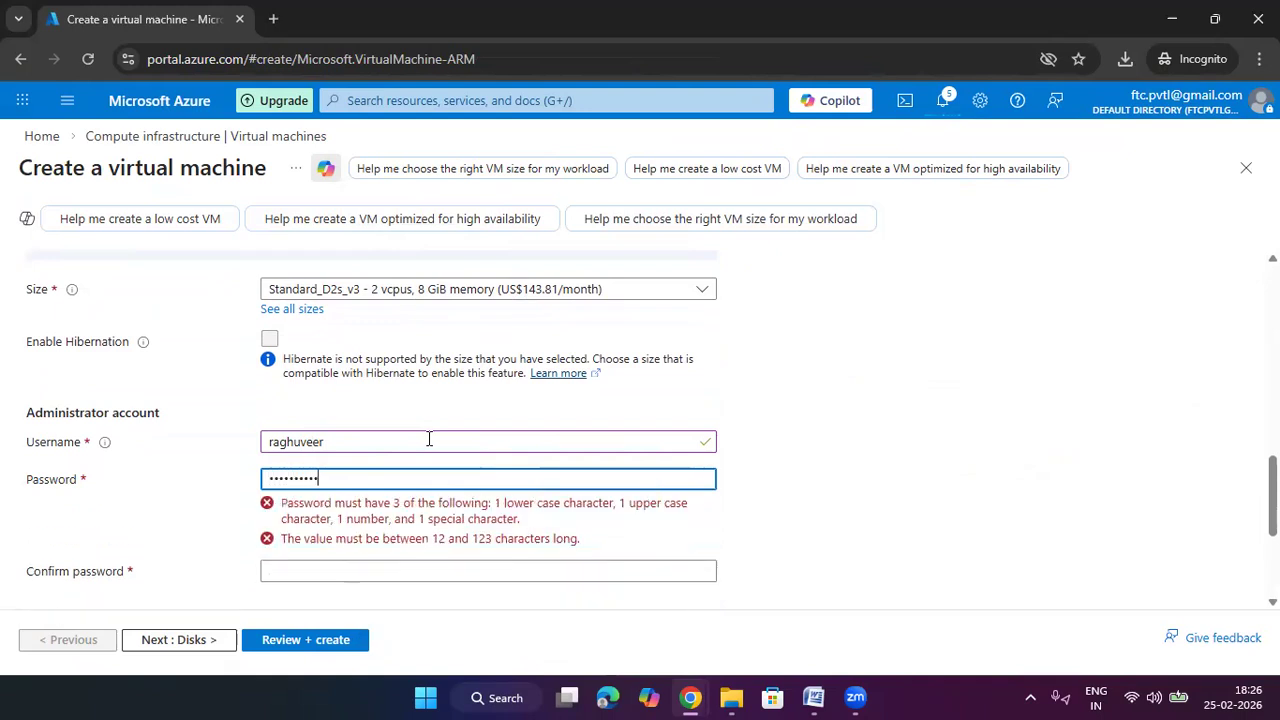
key(Tab)
text(************)
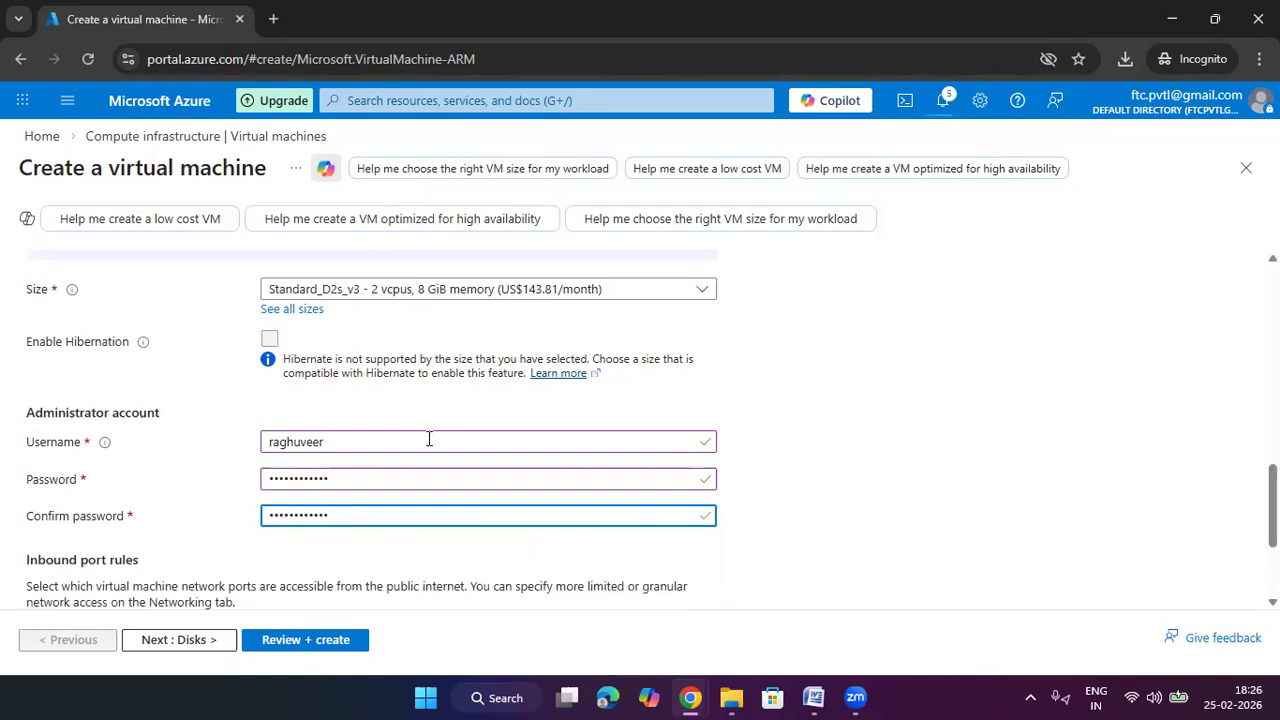
click(926, 371)
Allow HTTP (80) alongside RDP (3389) as public inbound ports for natvm
scroll(926, 371, down, 2)
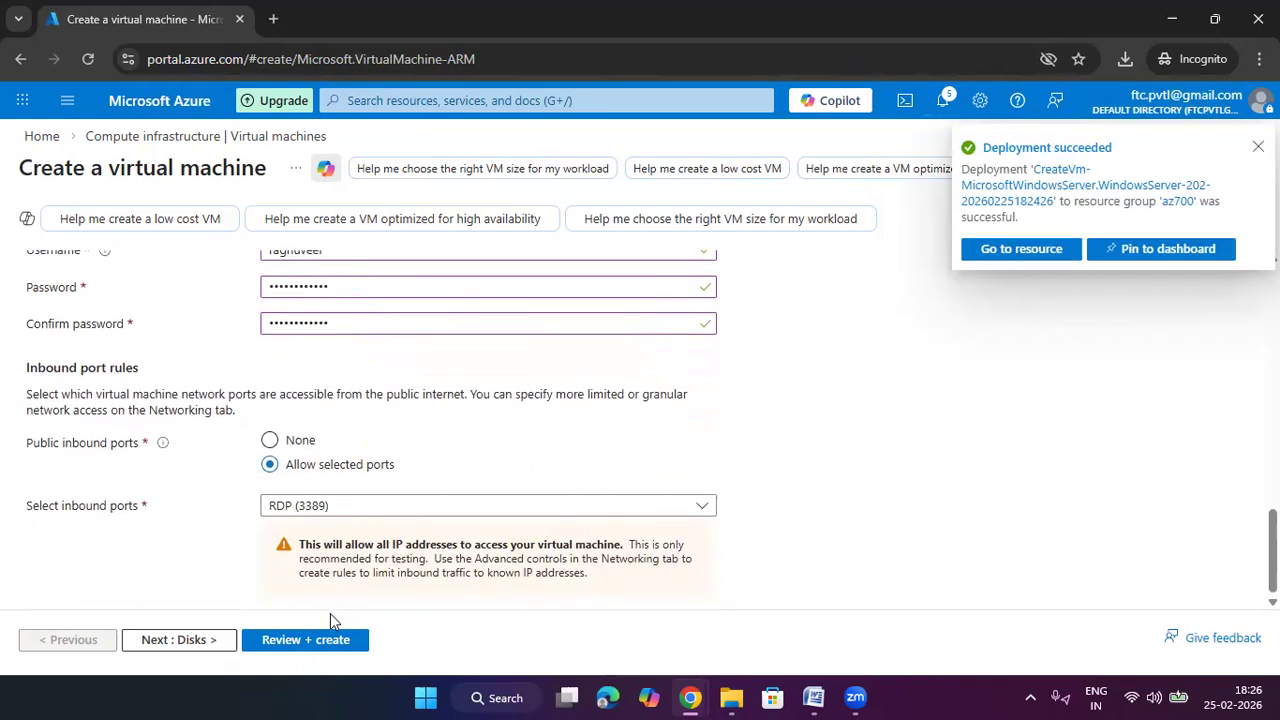
click(326, 516)
click(414, 532)
key(Escape)
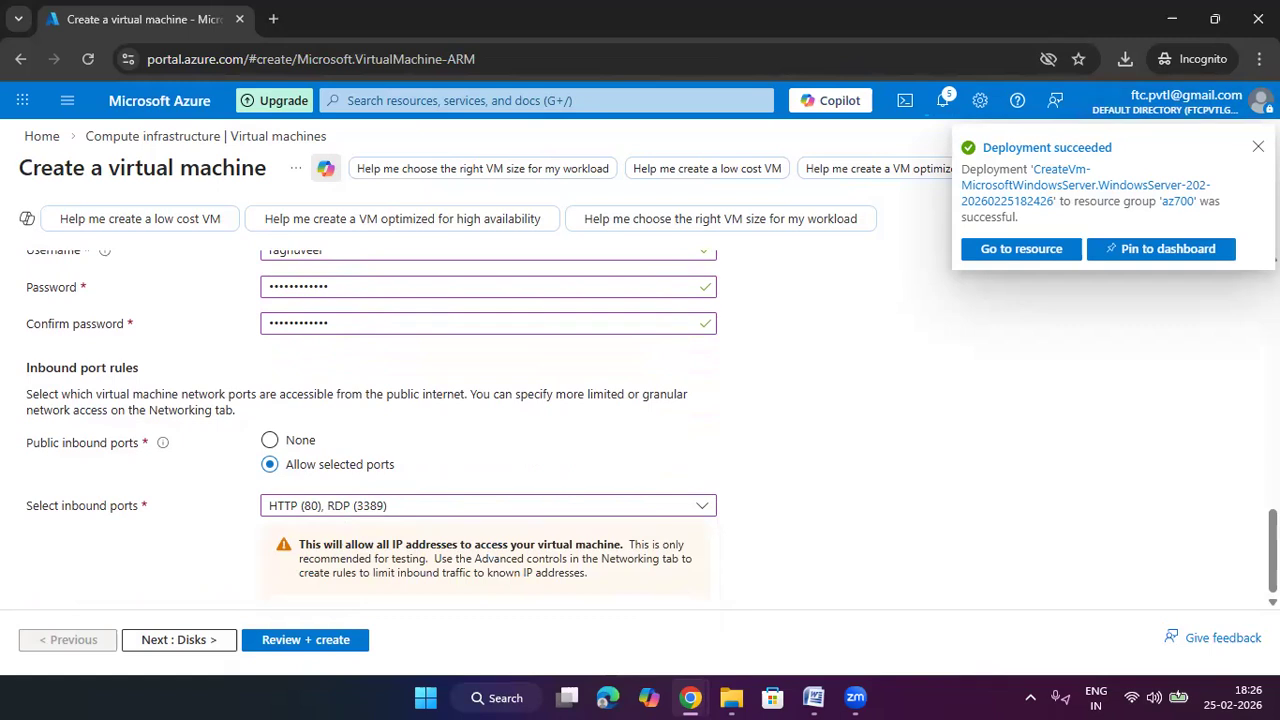
Keep the default disk settings and place natvm in the backend subnet of raghuveer-vnet with public IP set to None
click(188, 641)
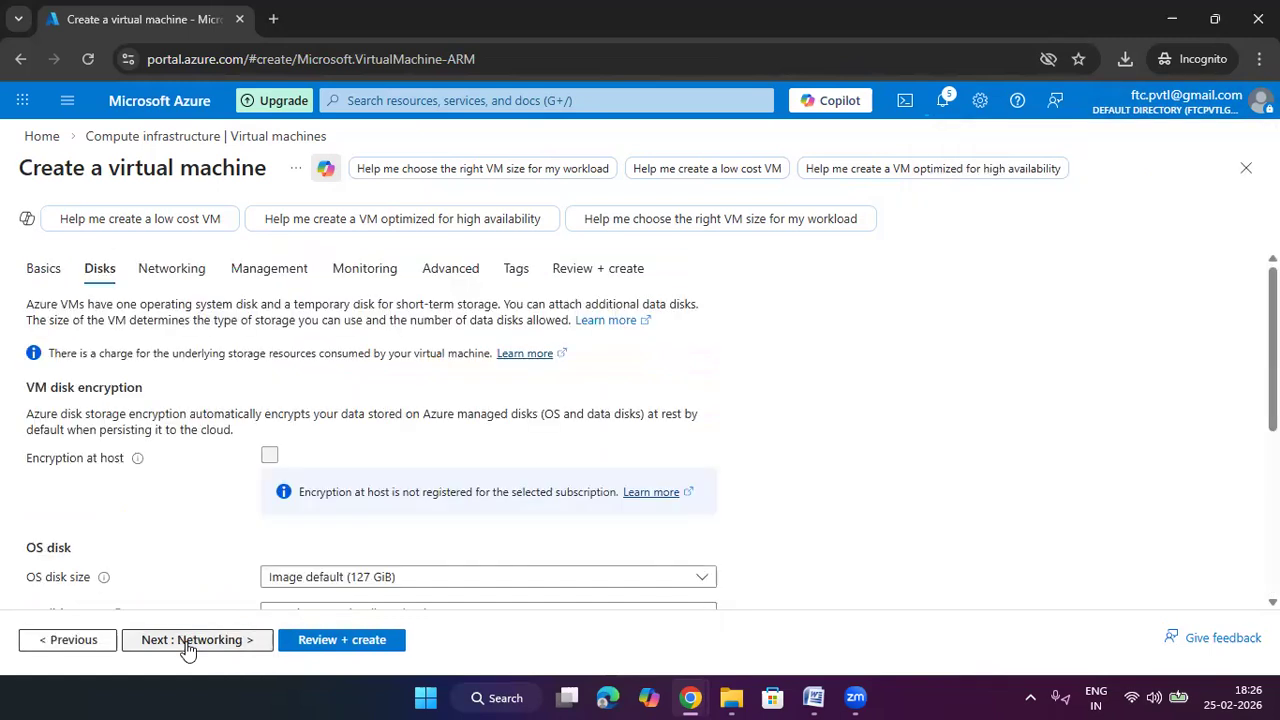
click(186, 646)
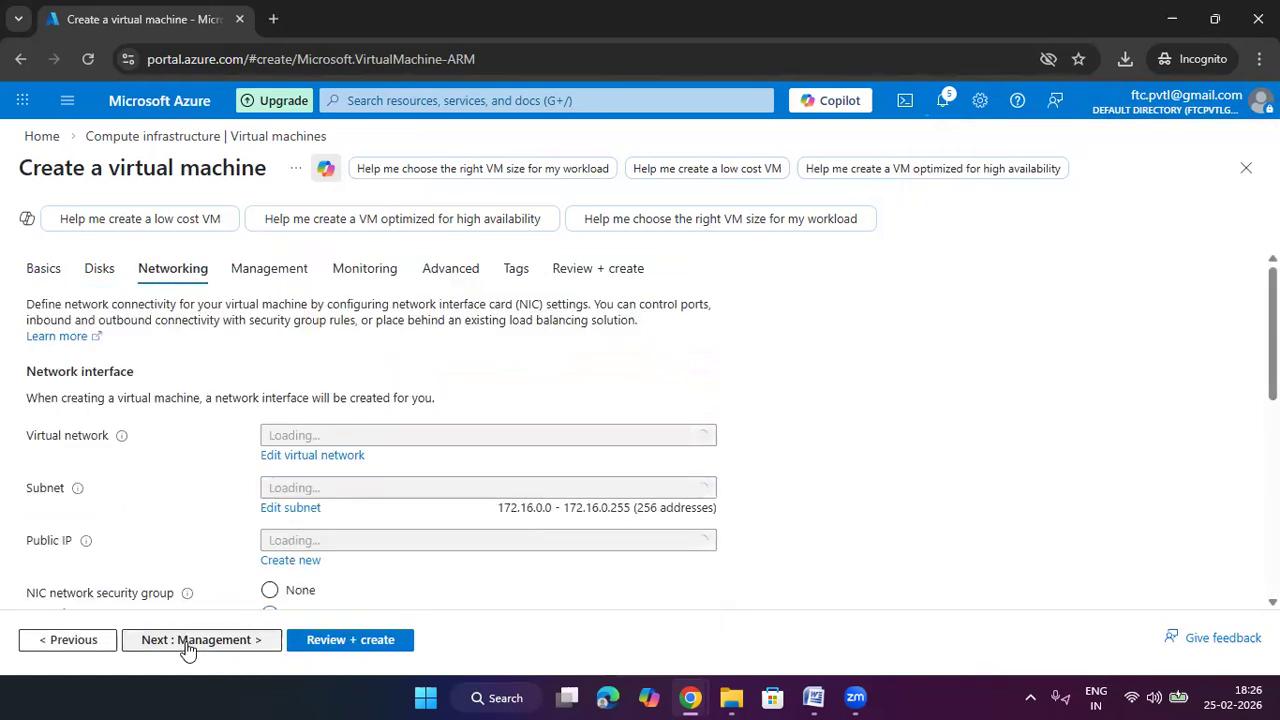
click(420, 440)
click(423, 530)
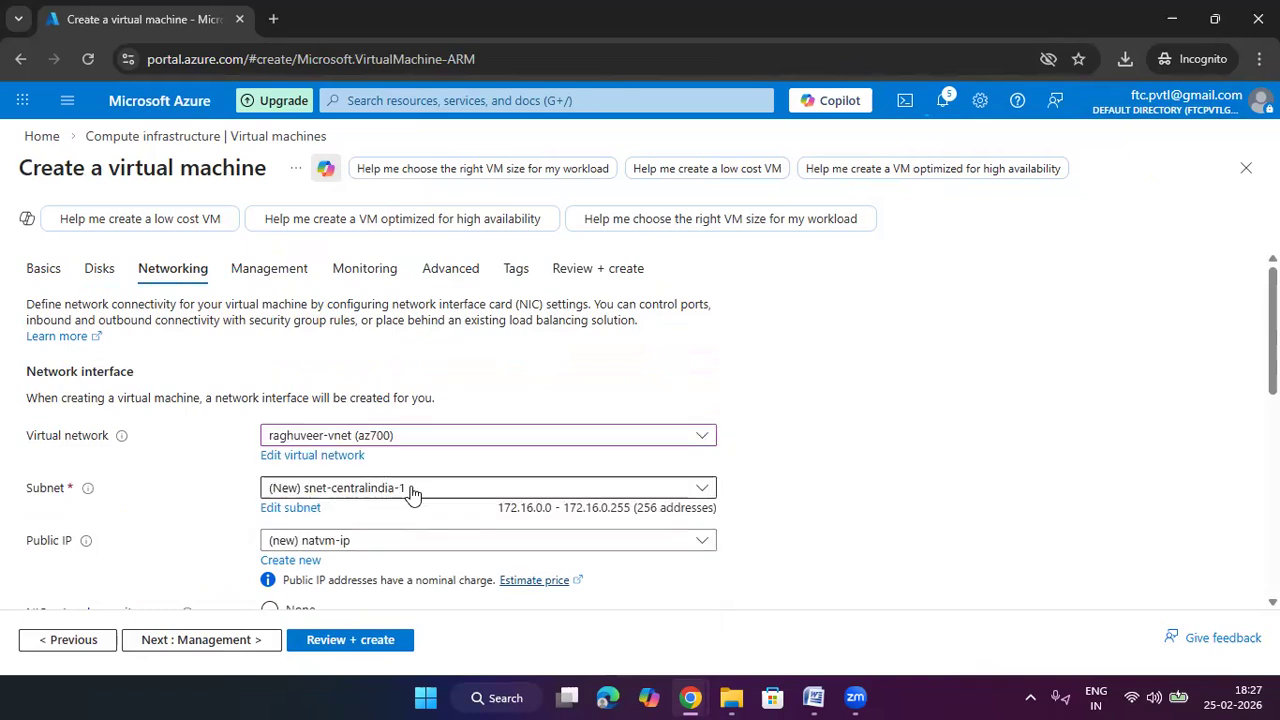
click(409, 490)
scroll(405, 595, down, 2)
click(386, 600)
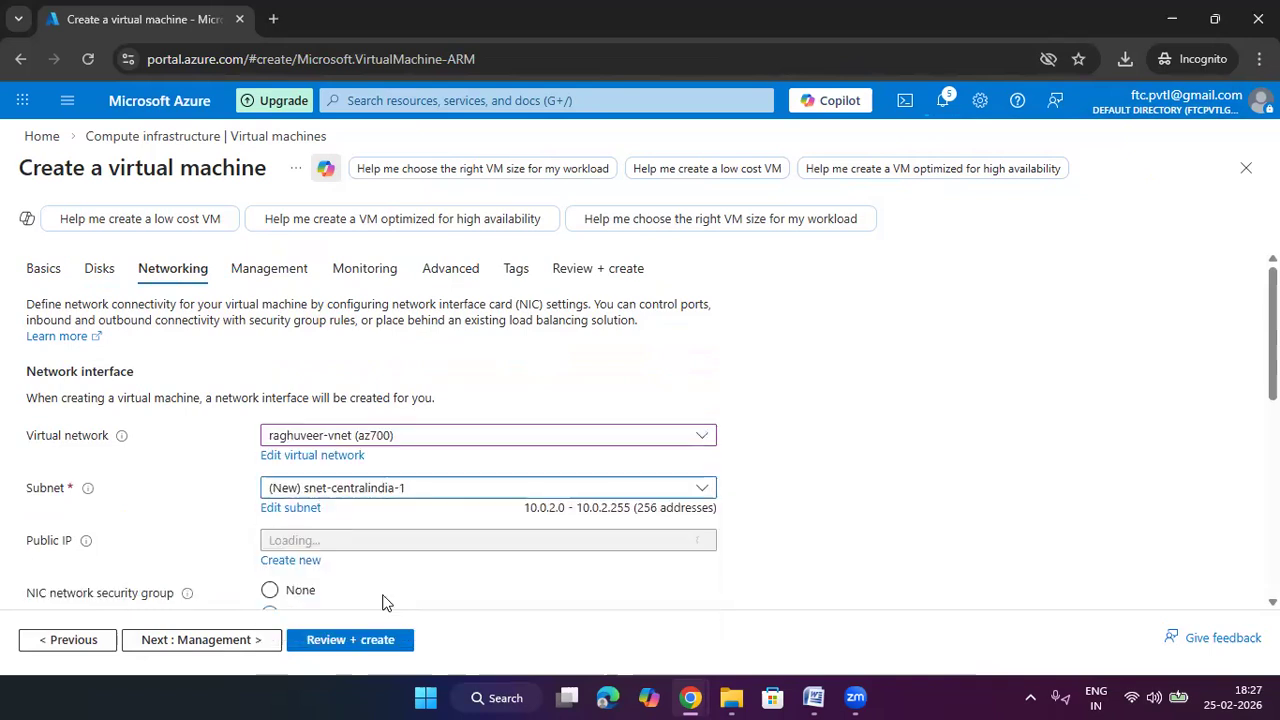
click(432, 545)
click(400, 596)
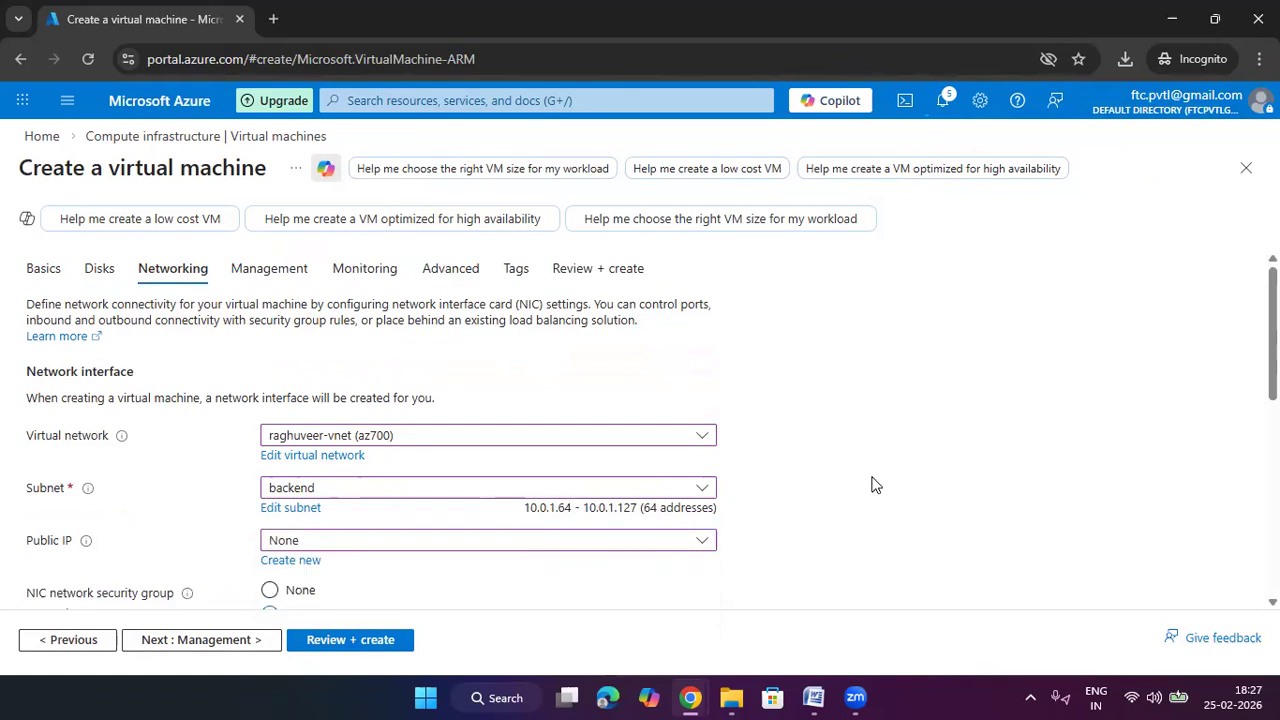
Review the remaining network settings, then validate and create natvm
scroll(874, 486, down, 3)
click(368, 640)
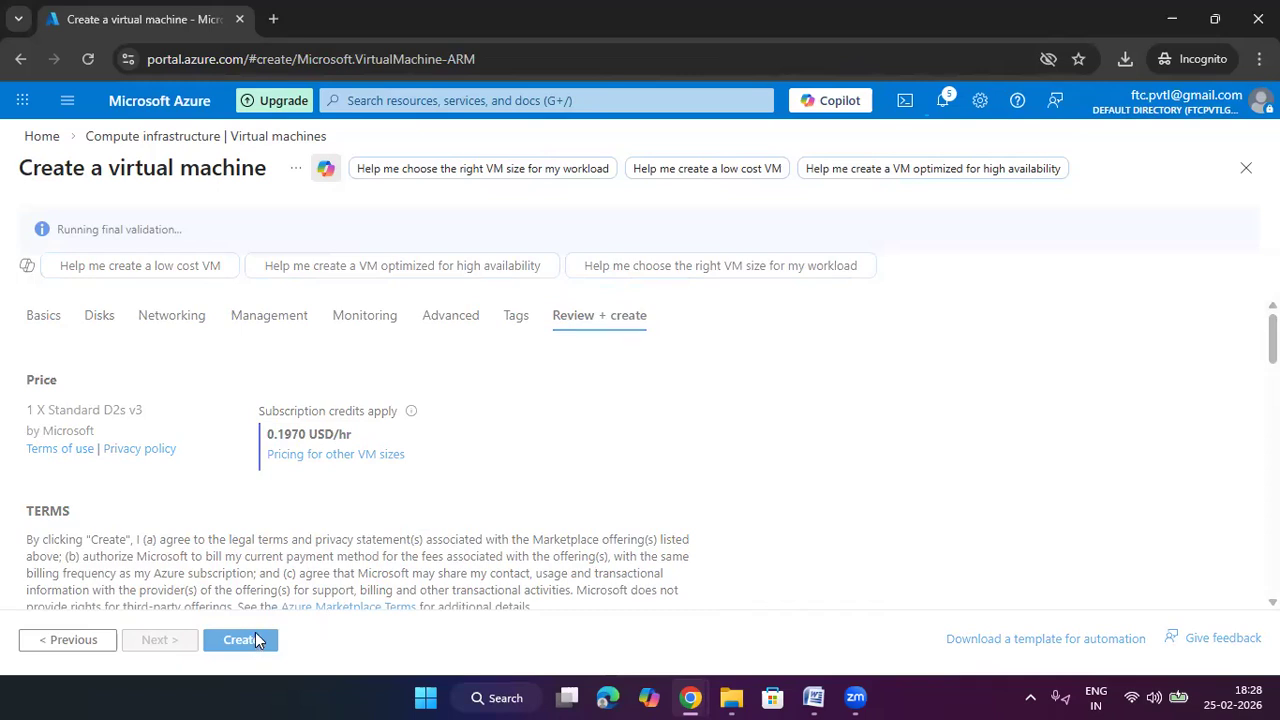
click(255, 640)
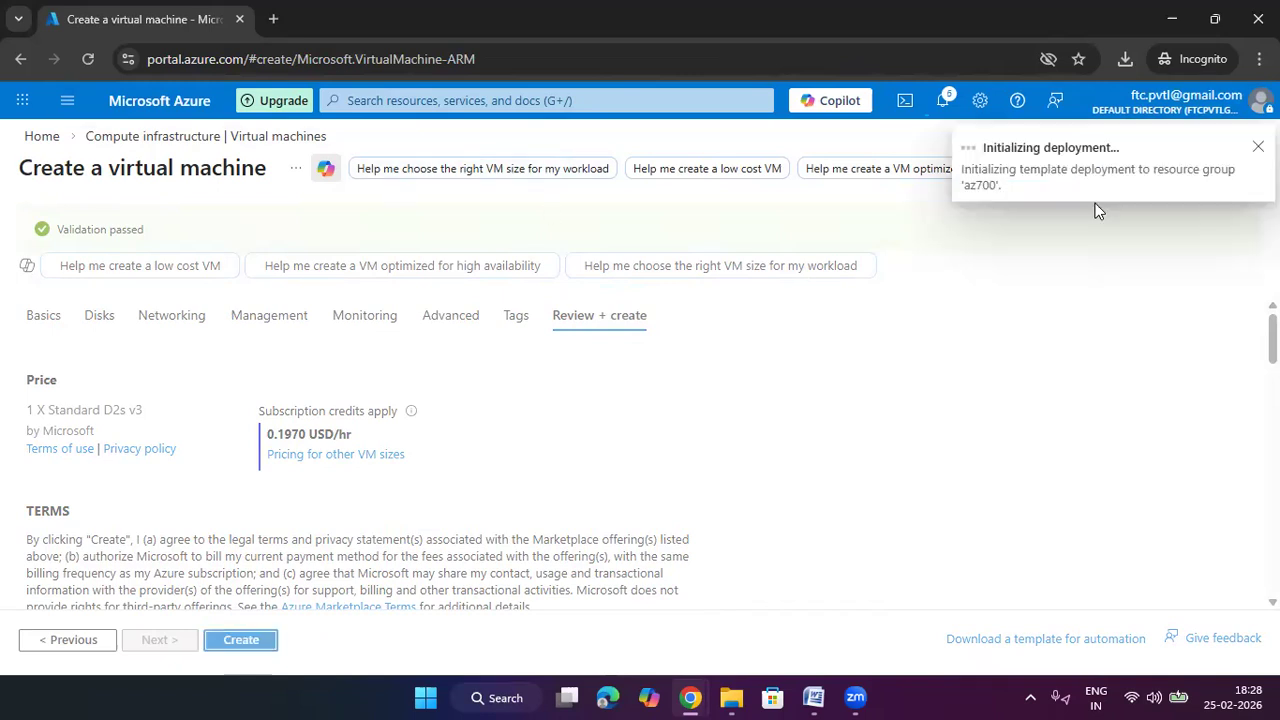
Open the connection page of the raghuveervm1 virtual machine
click(45, 137)
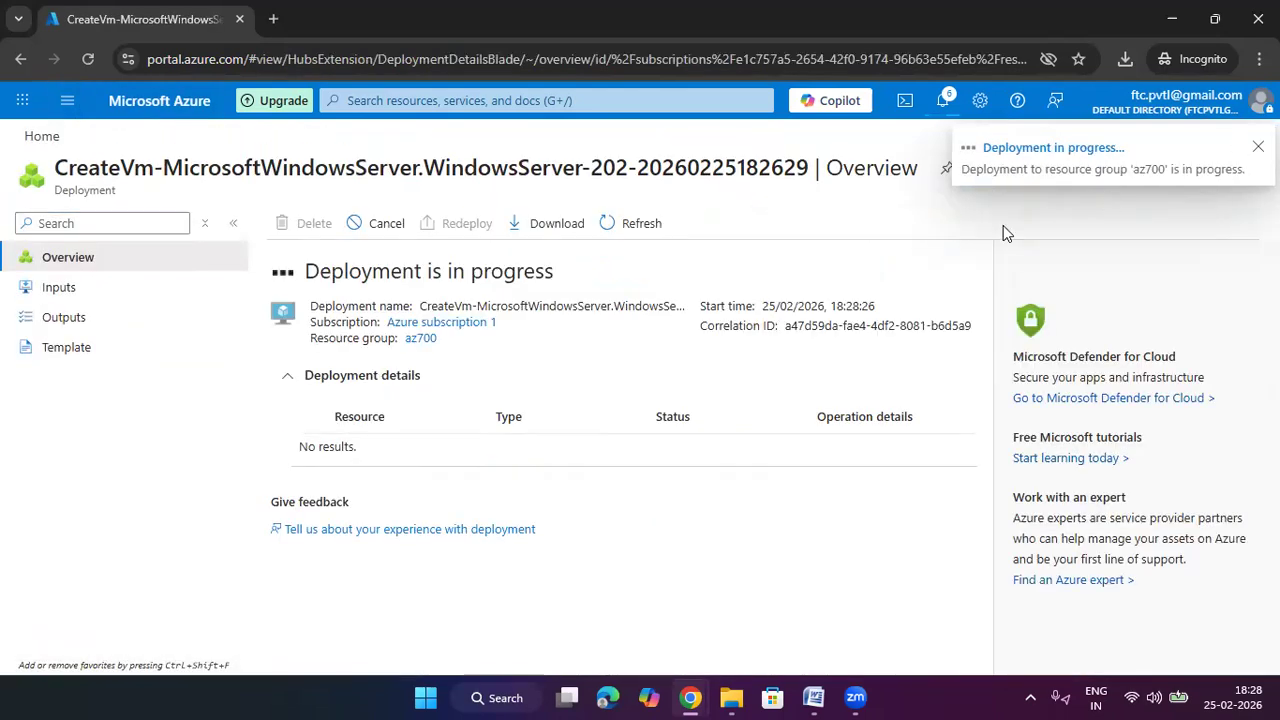
click(42, 137)
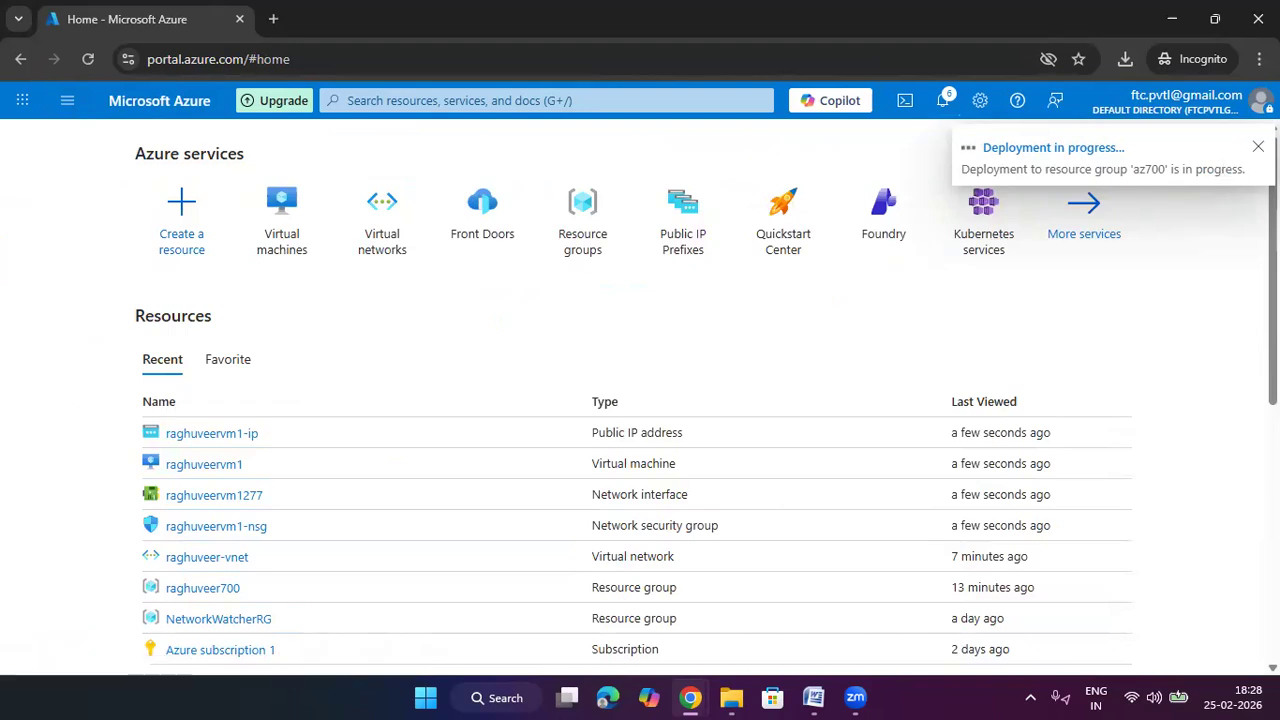
click(306, 226)
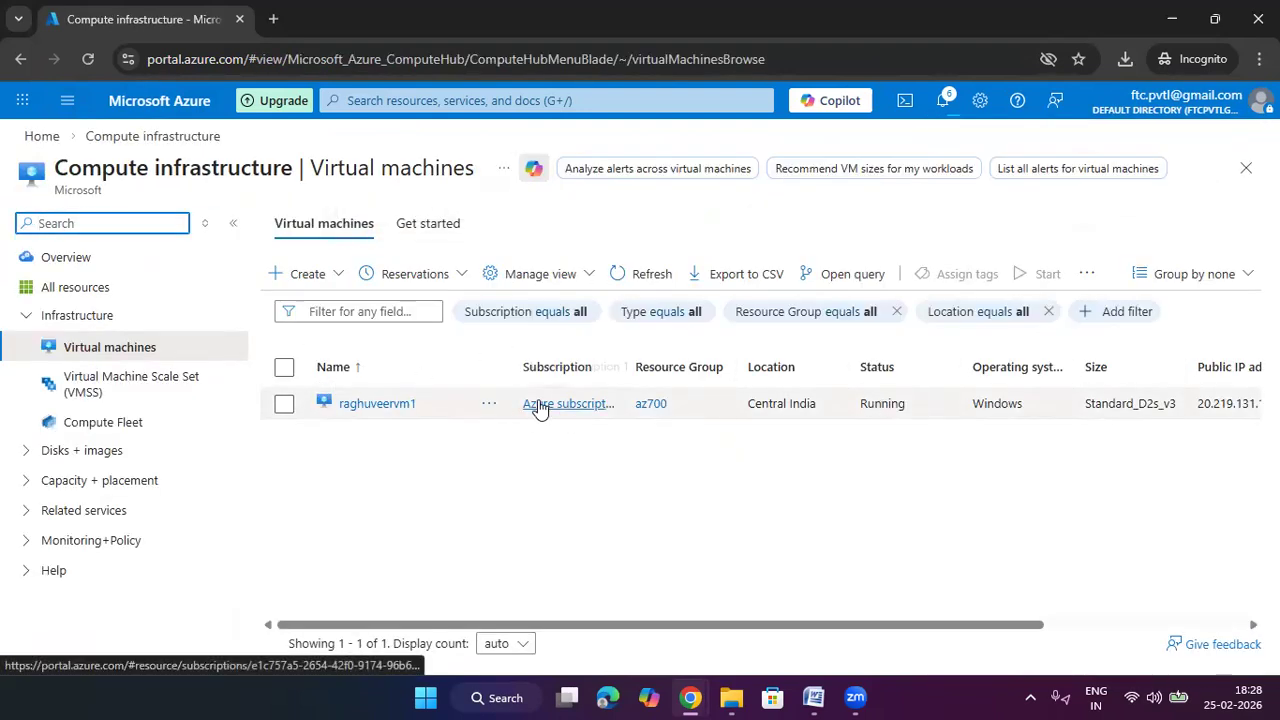
click(394, 405)
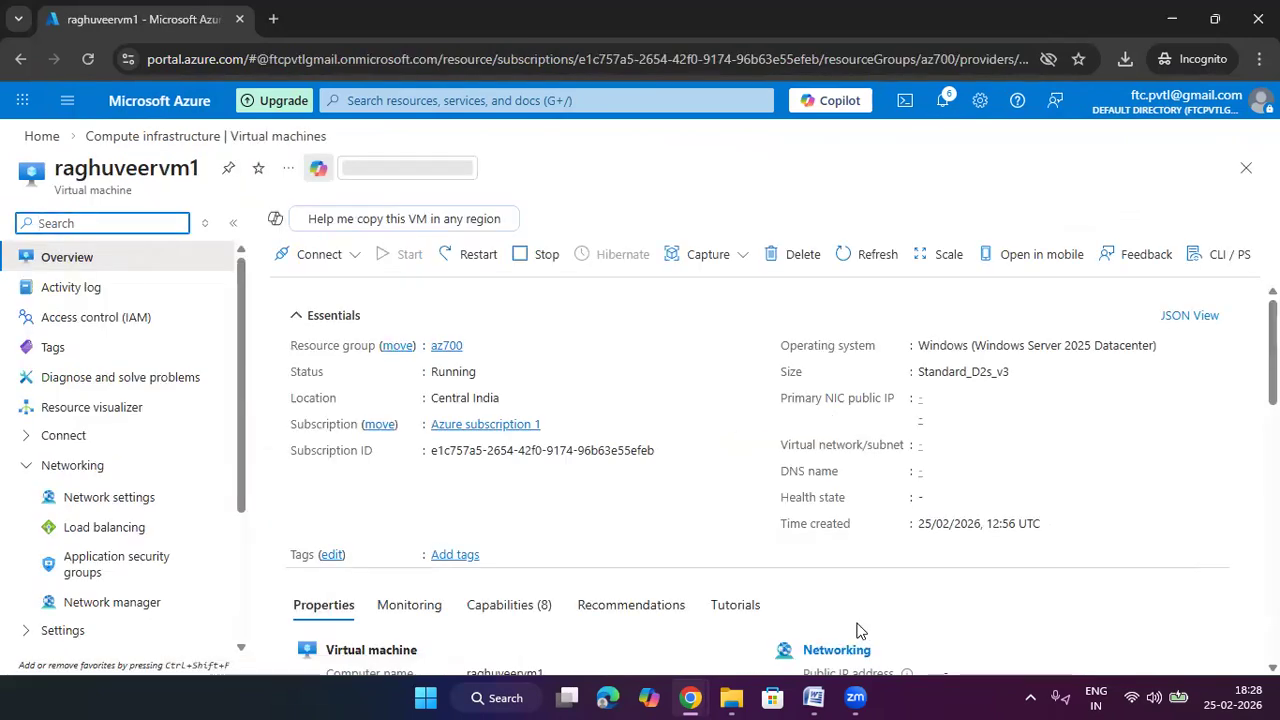
click(330, 260)
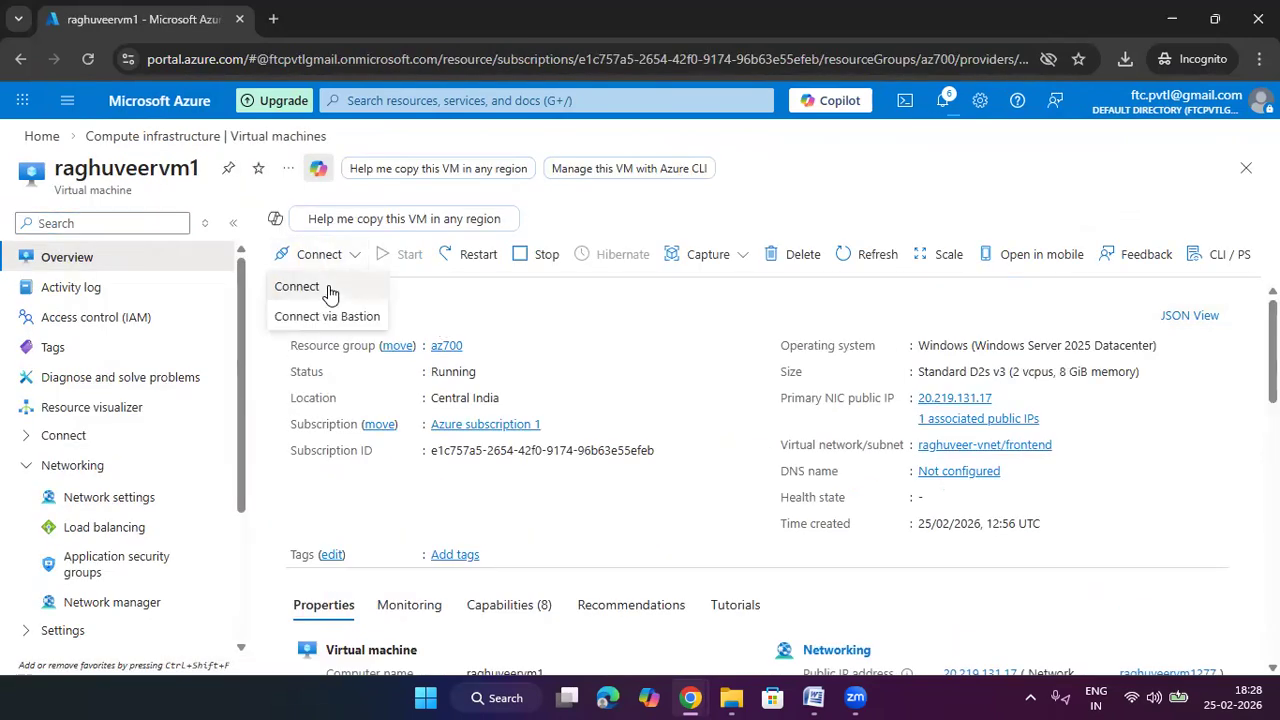
click(298, 286)
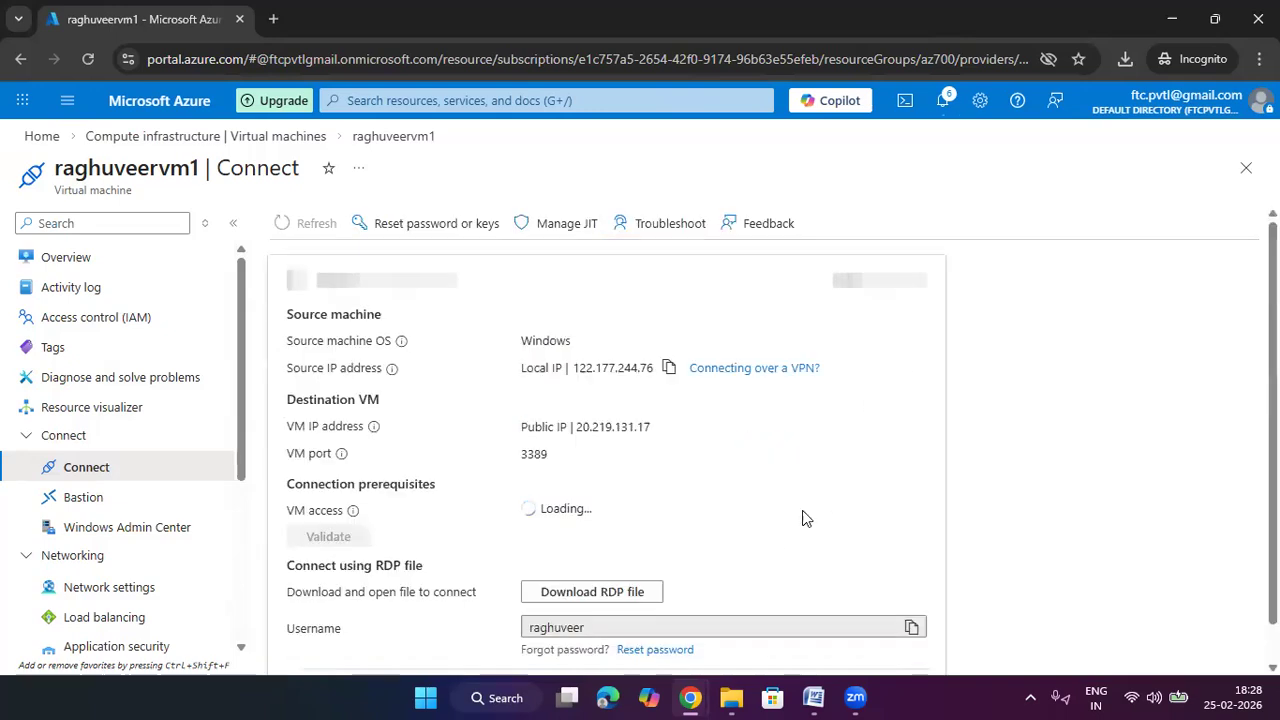
Download the RDP file for raghuveervm1 and save it in the Downloads folder
scroll(805, 517, down, 1)
click(592, 506)
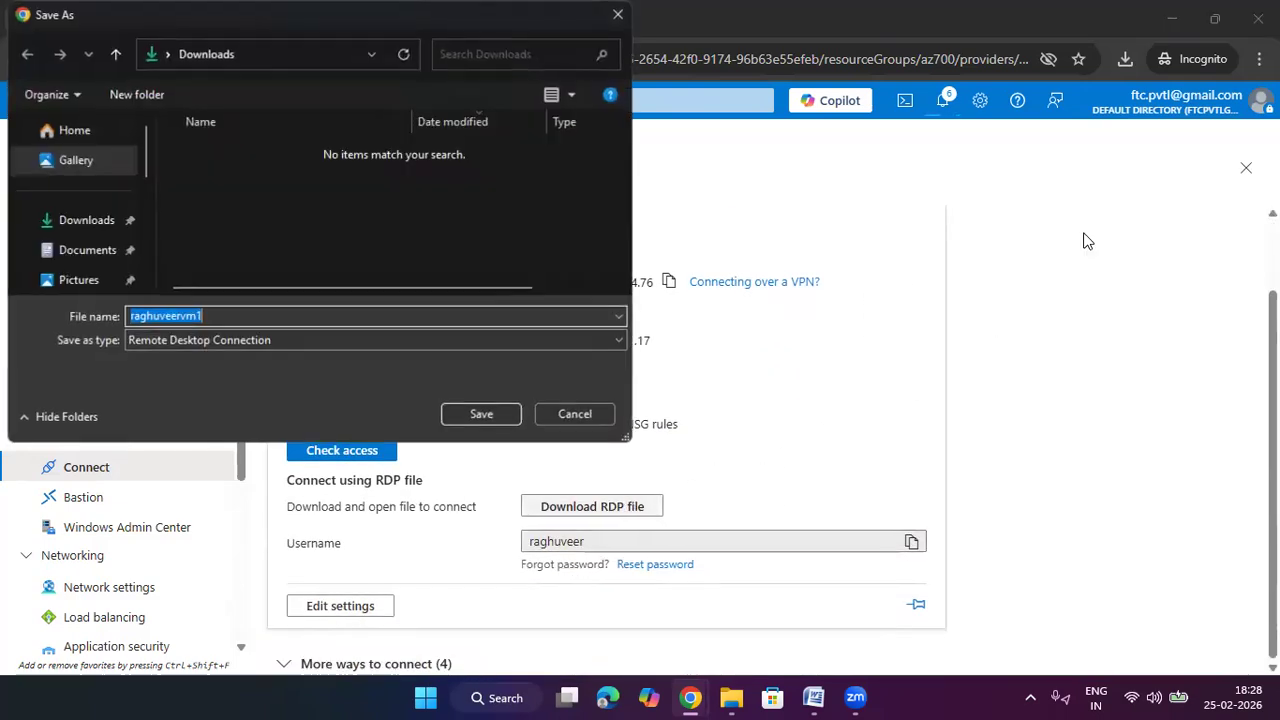
click(90, 222)
click(486, 421)
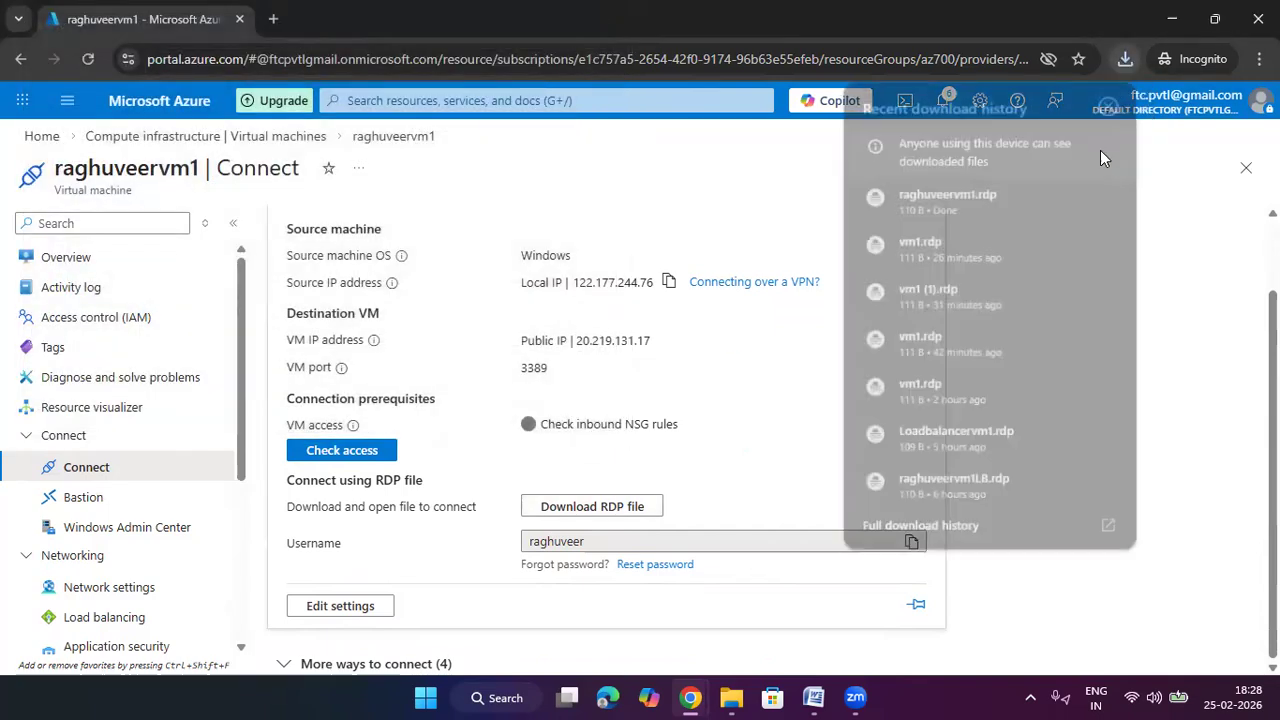
Open the downloaded raghuveervm1.rdp file and connect to the virtual machine, entering the administrator account's password
click(997, 204)
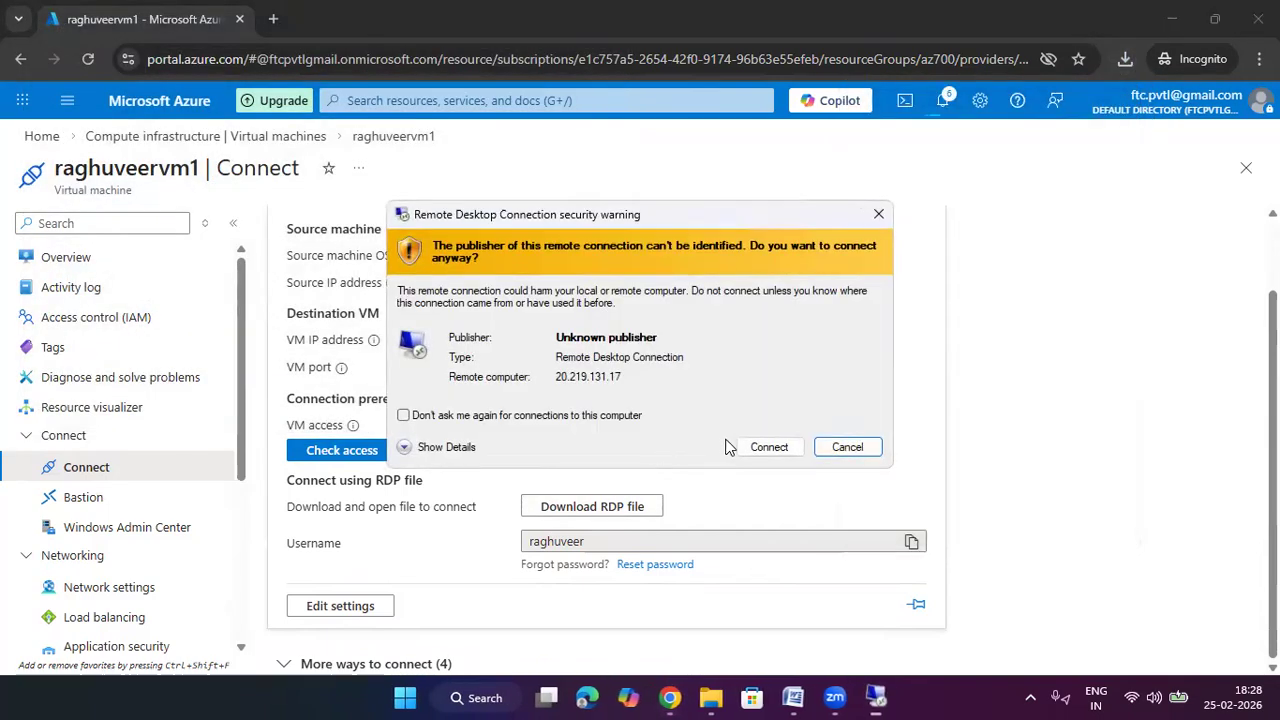
click(765, 447)
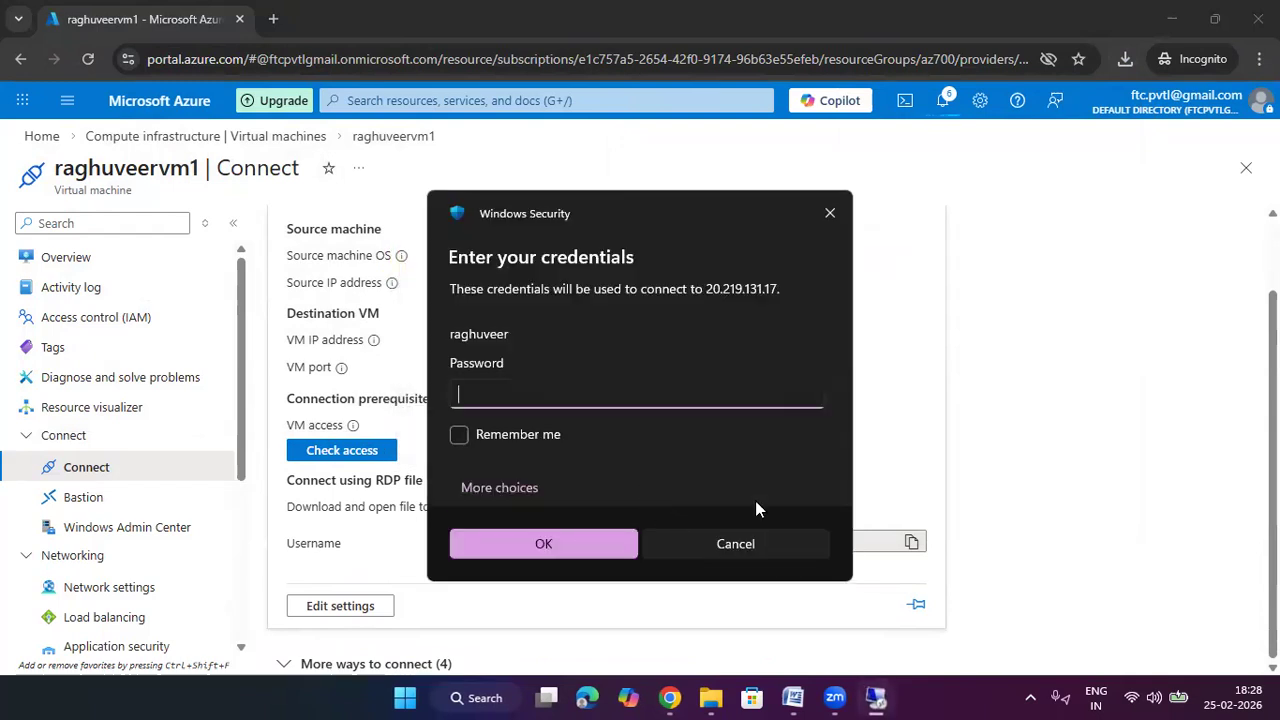
text(•••)
key(BackSpace)
key(BackSpace)
key(BackSpace)
text(•••••••••••)
click(543, 543)
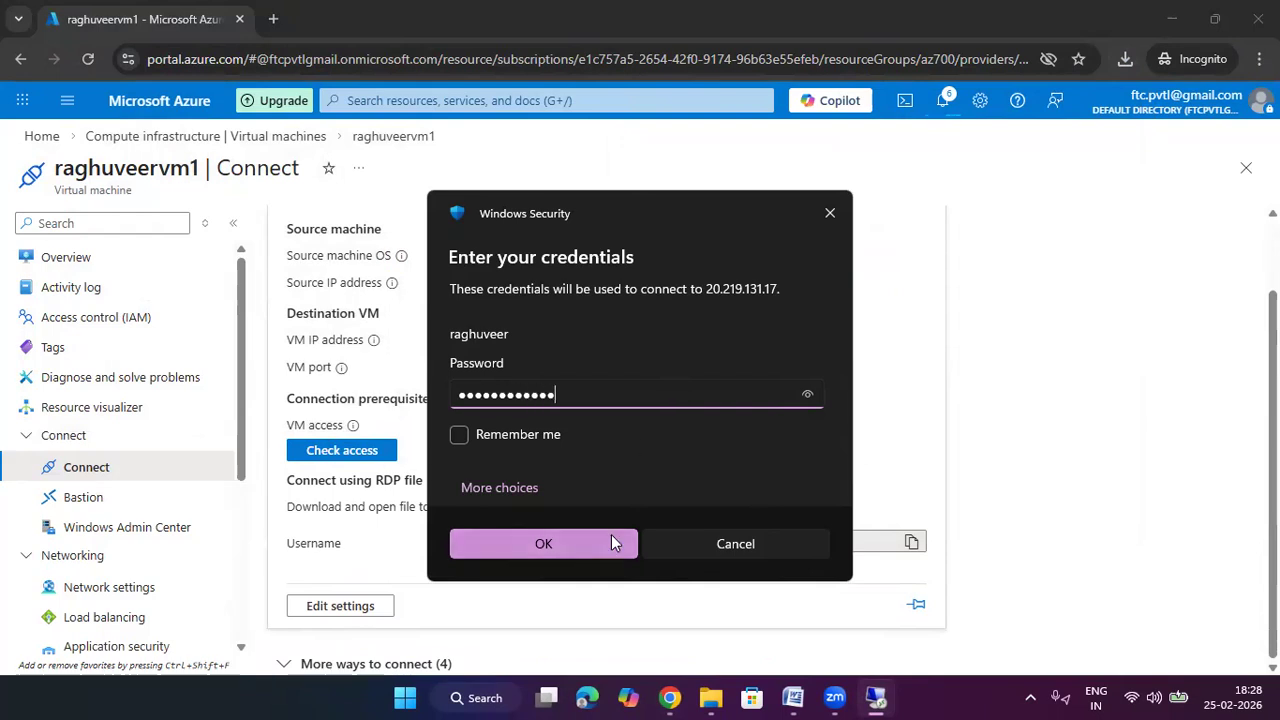
click(675, 505)
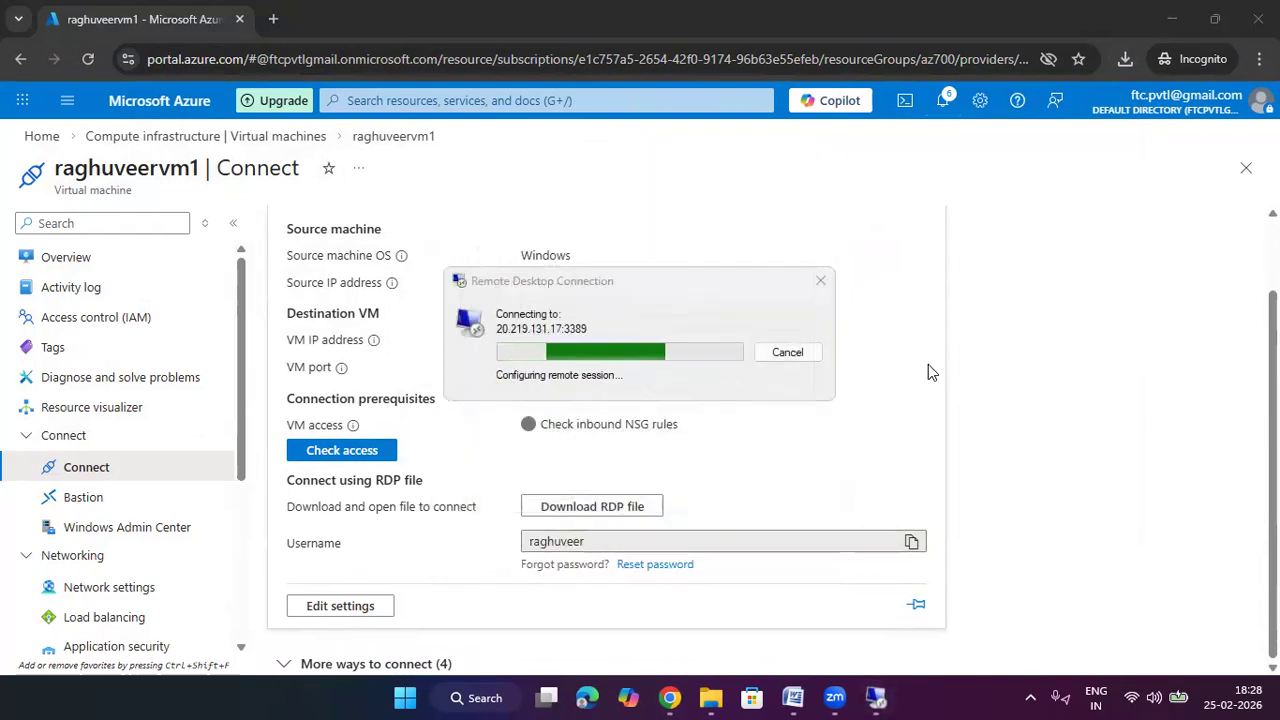
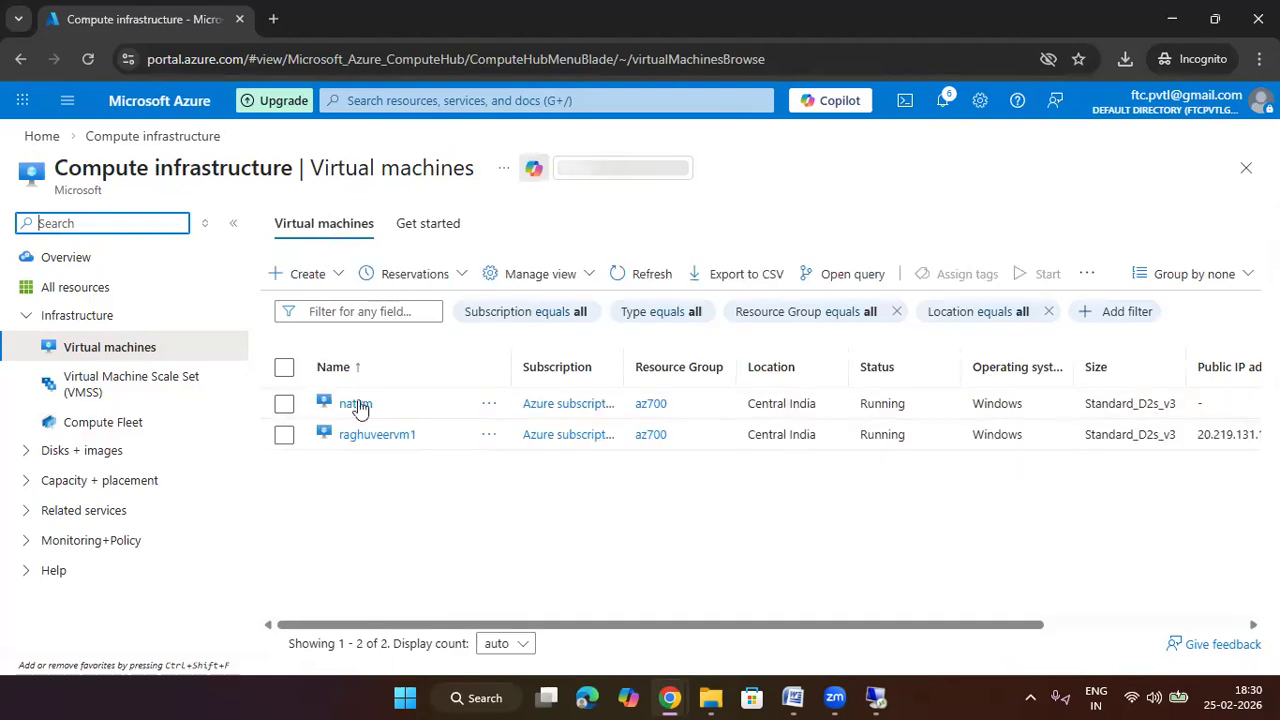
Look over the natvm virtual machine's overview and open its connection page
click(358, 407)
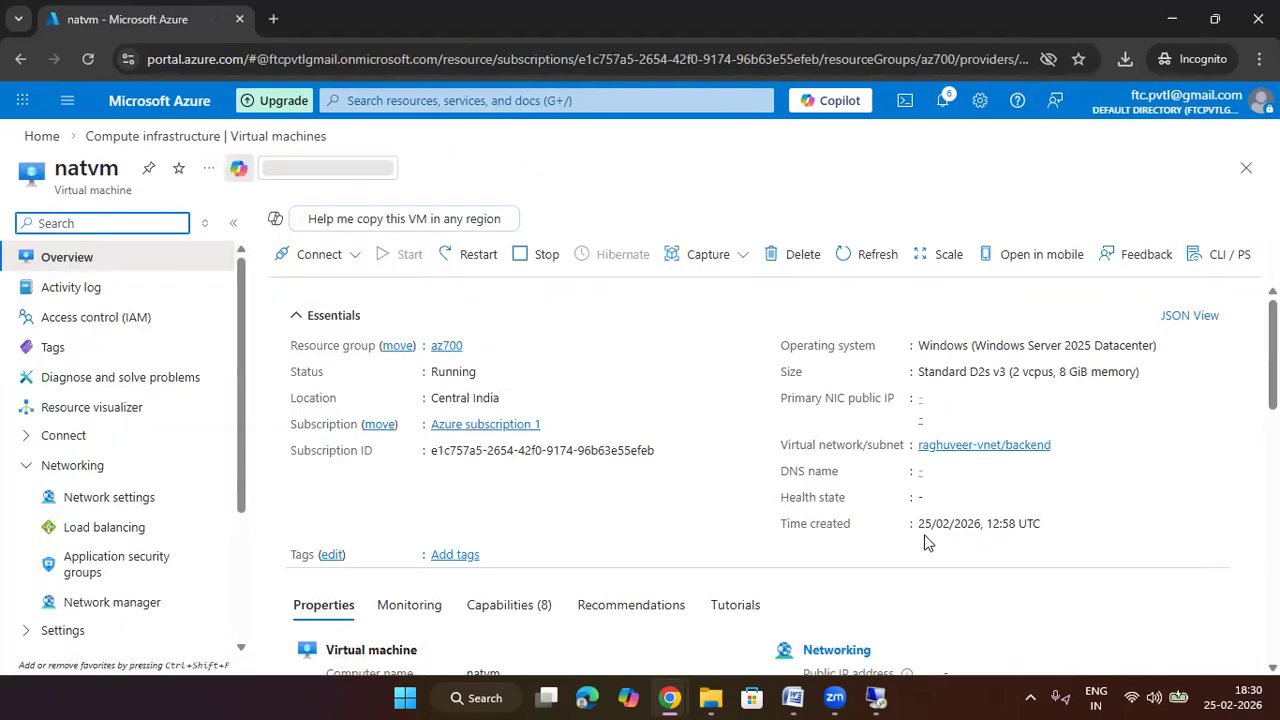
scroll(923, 543, down, 2)
click(305, 319)
click(318, 348)
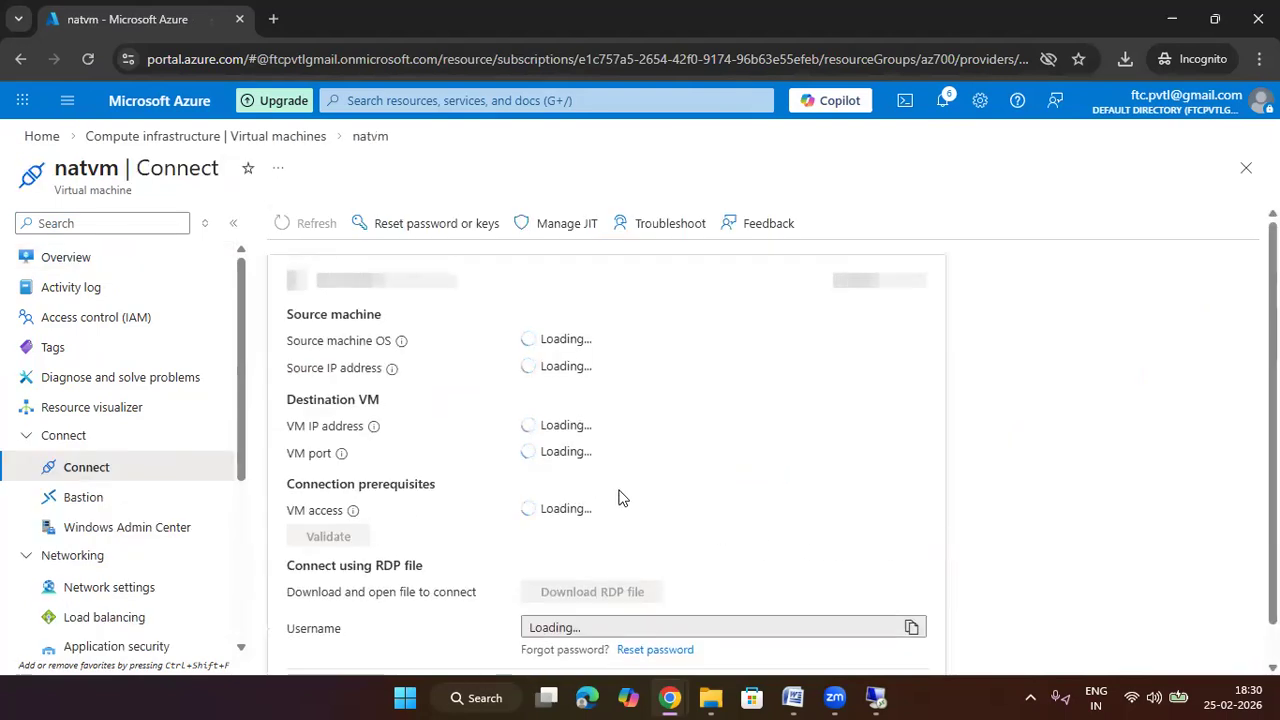
Copy natvm's private IP address from its connection page and open Remote Desktop Connection inside the raghuveervm1 session
click(646, 429)
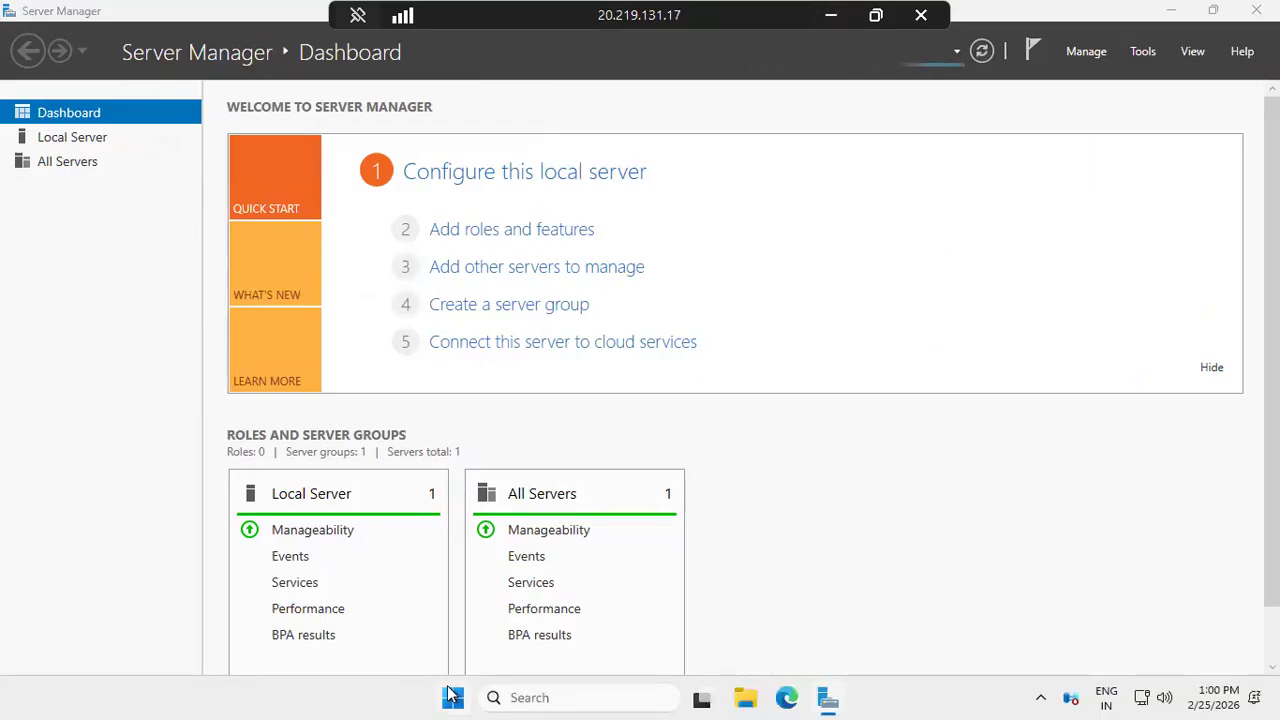
click(453, 697)
click(571, 82)
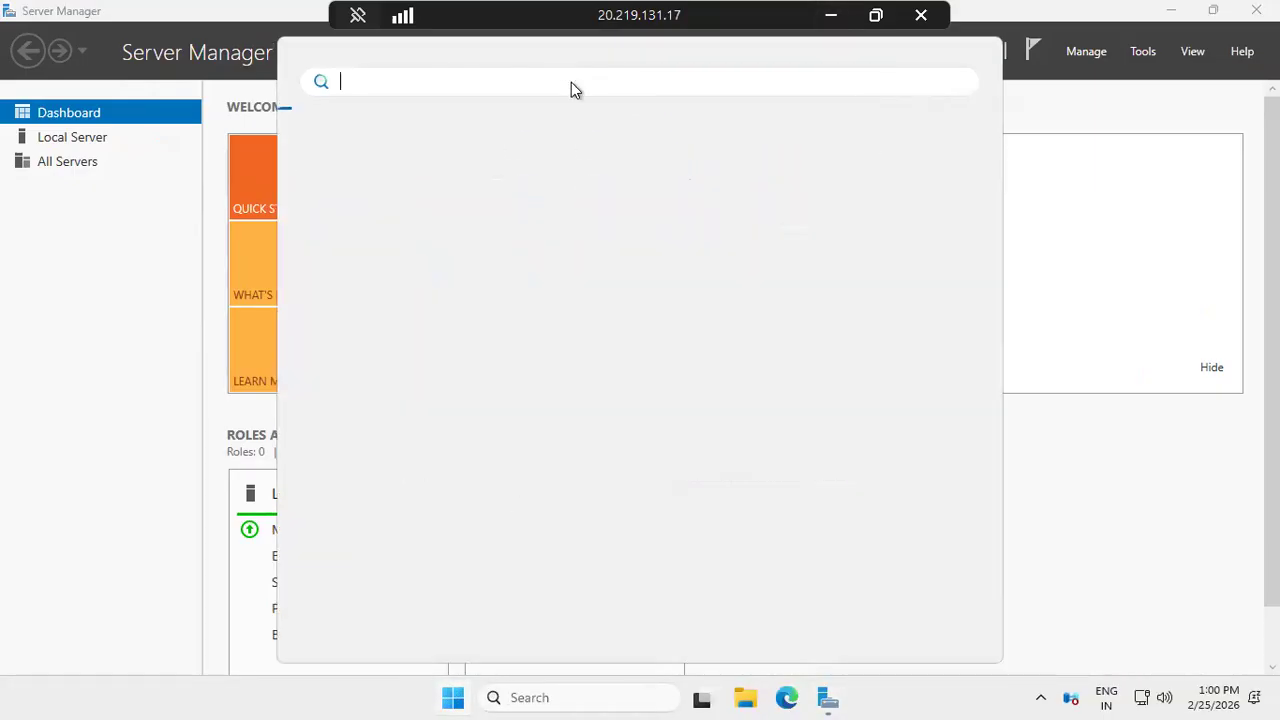
text(rdp)
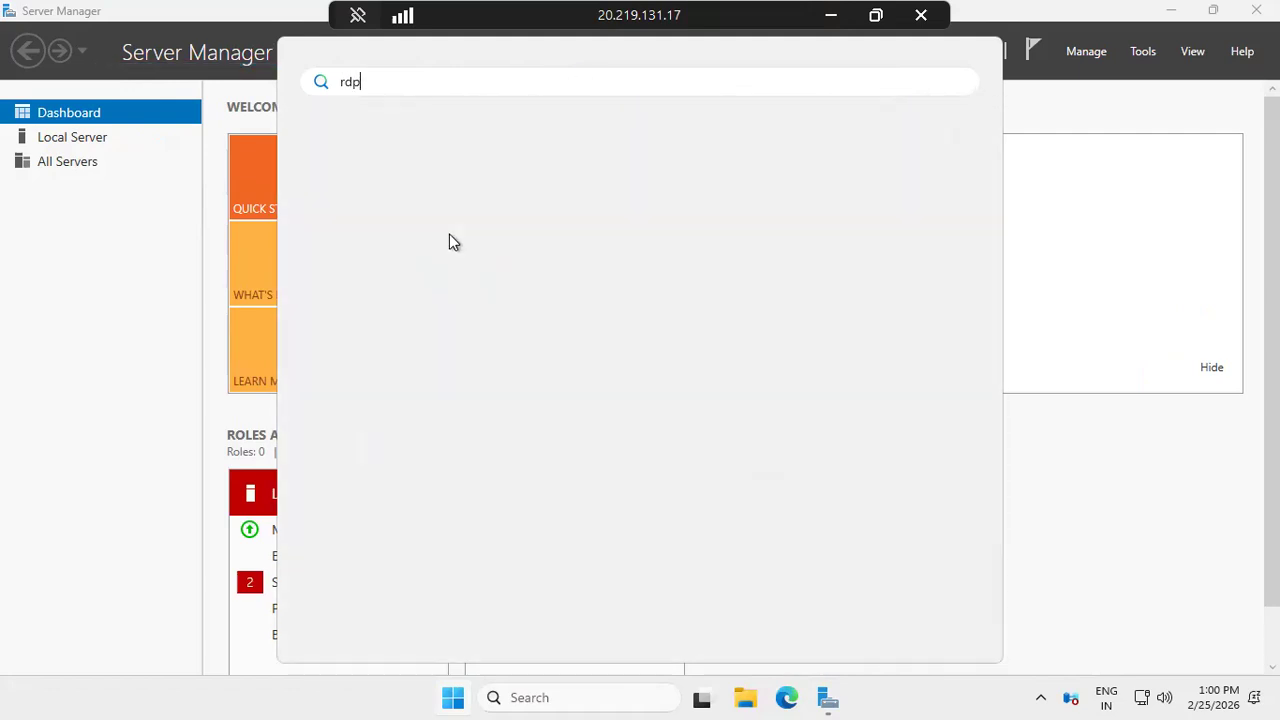
click(453, 230)
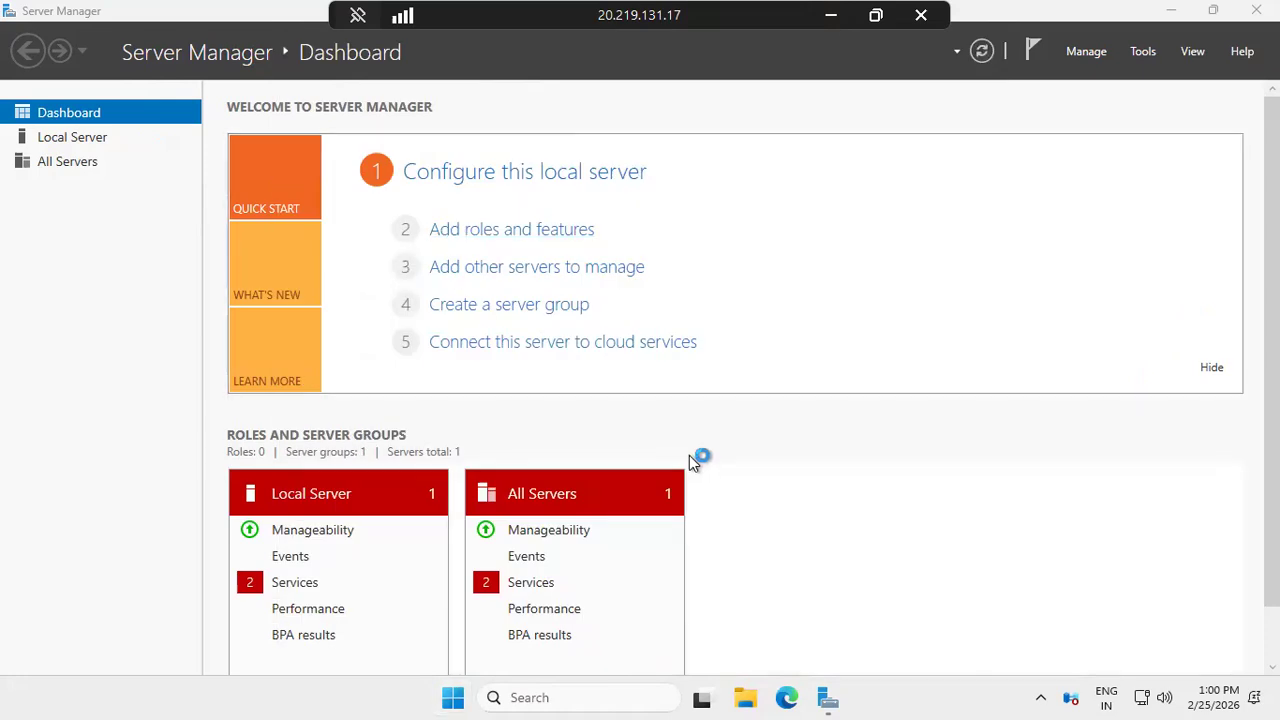
Connect to natvm at 10.0.1.68 with the administrator's user name and password, accepting the identity prompt
click(663, 220)
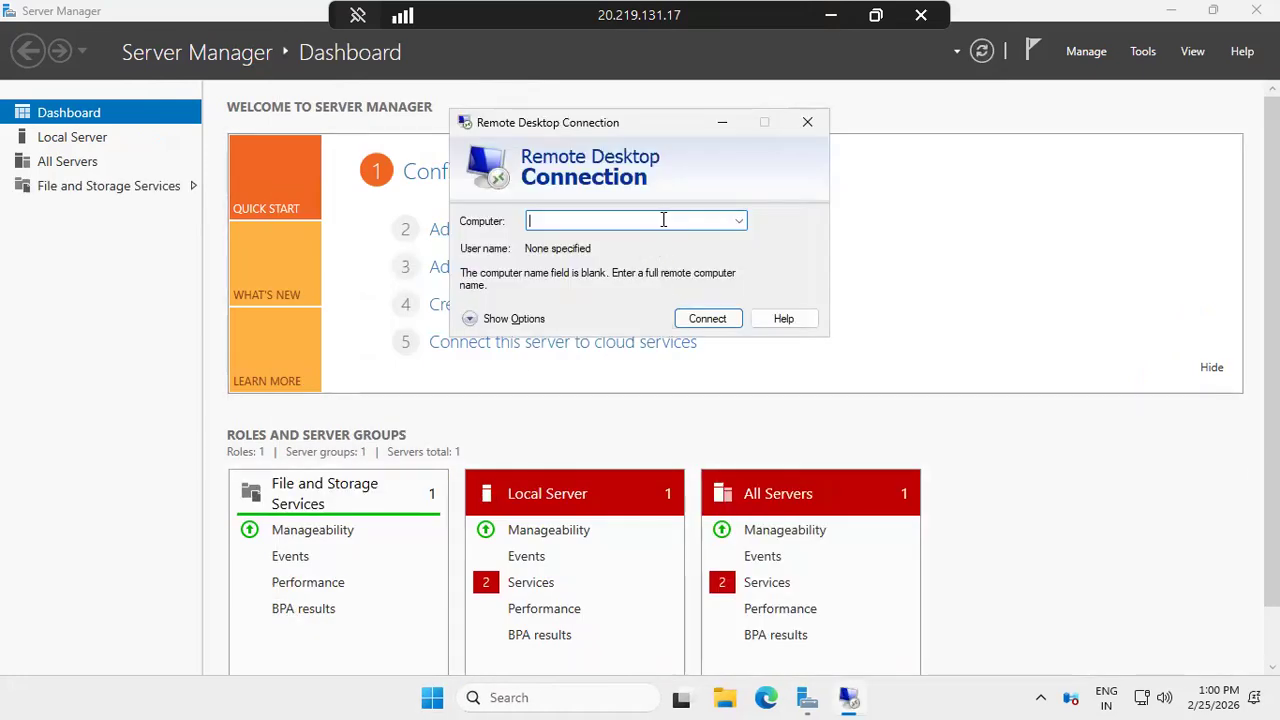
key(ctrl+v)
click(700, 318)
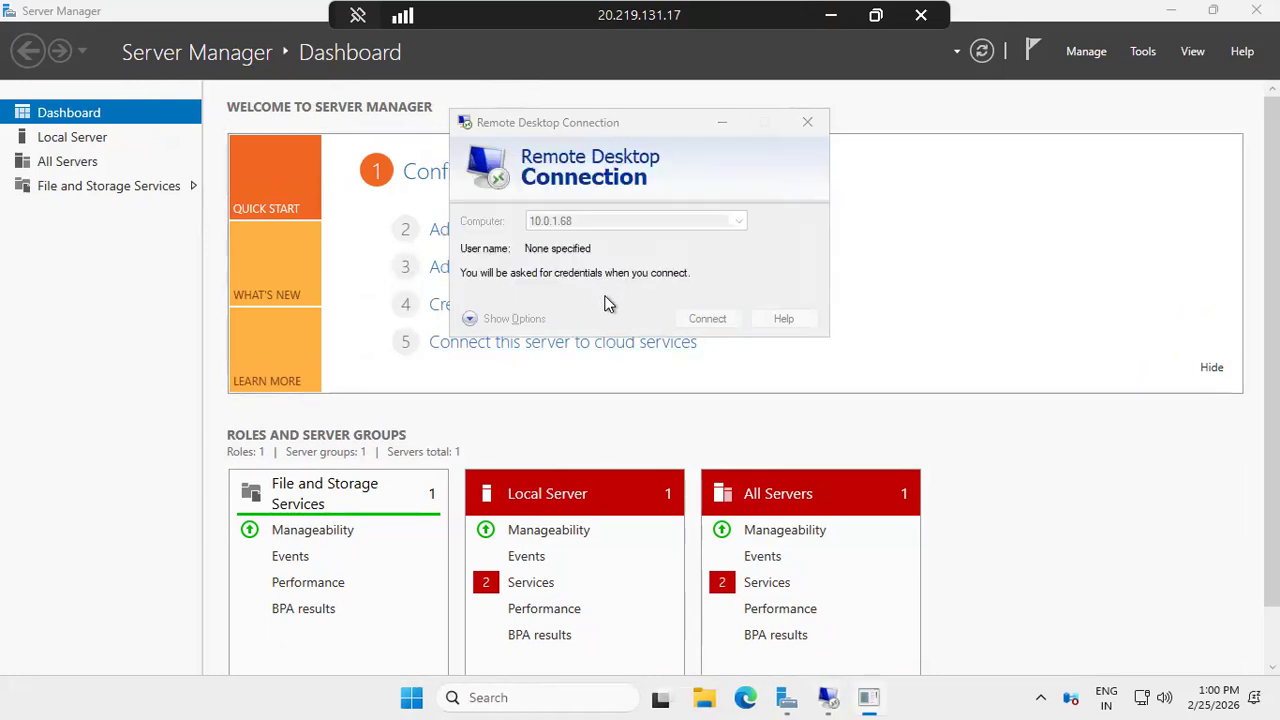
text(raghuveer)
key(Tab)
text(********)
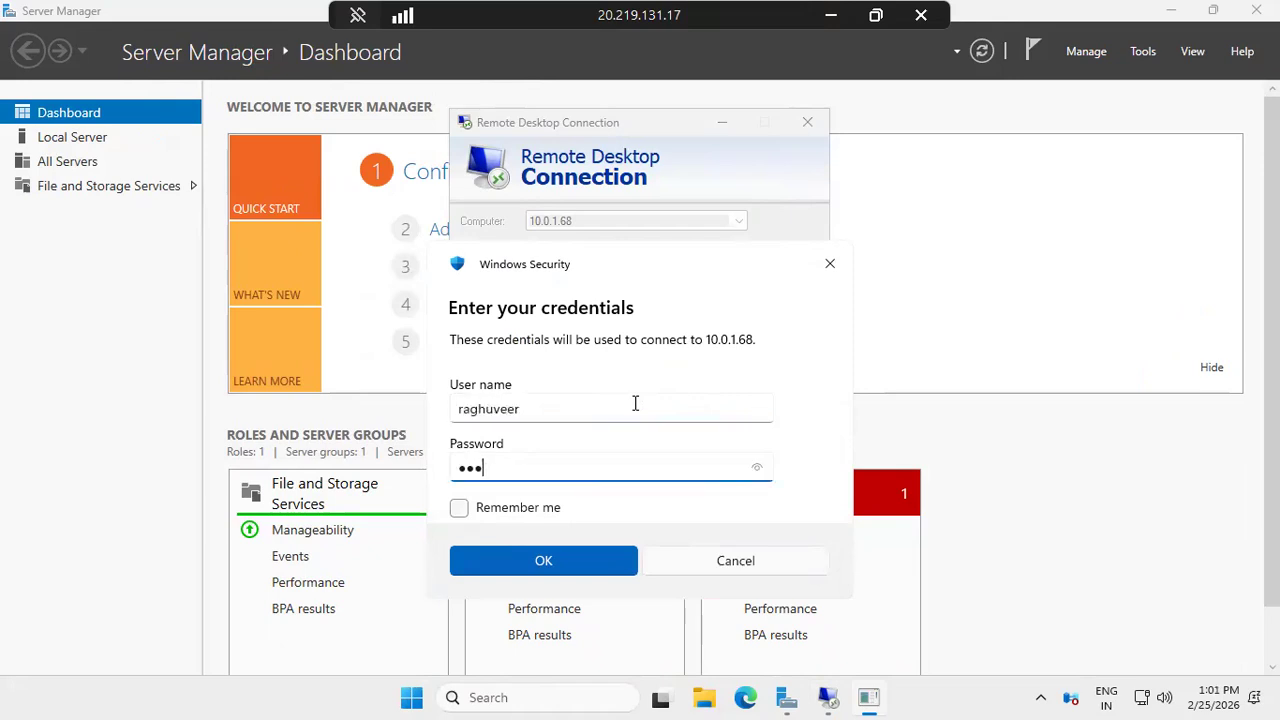
text(****)
click(544, 560)
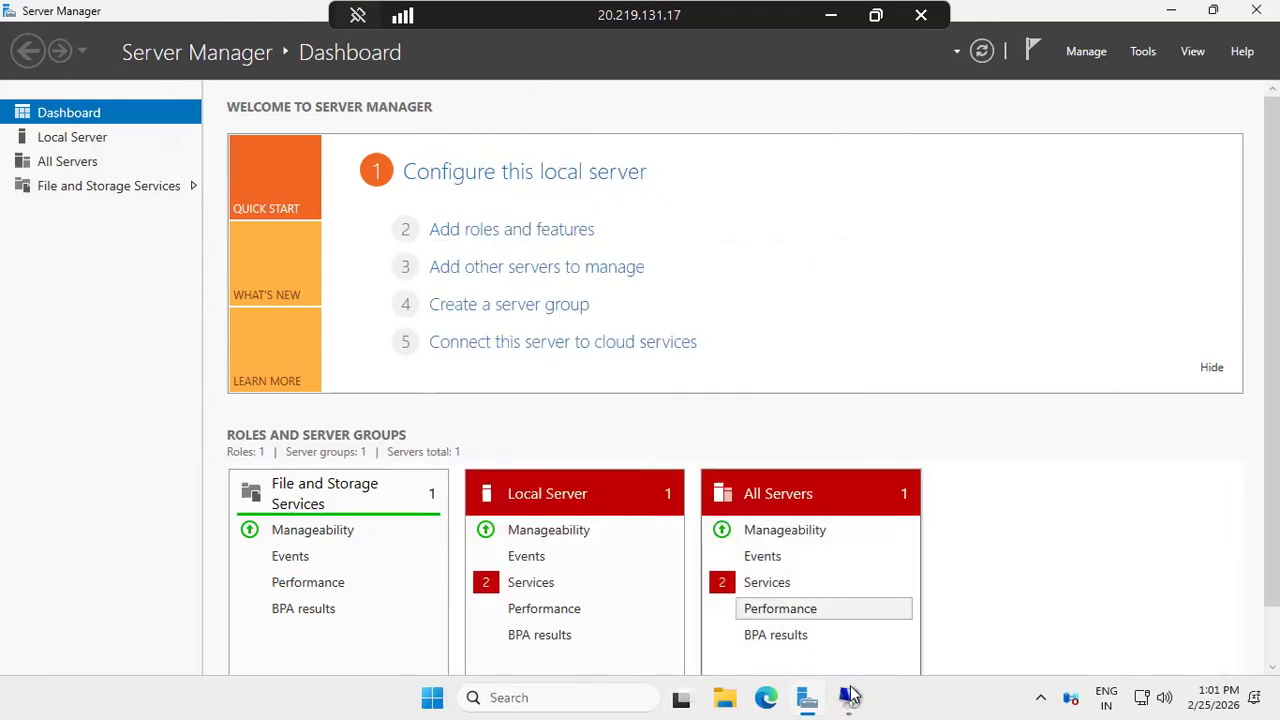
click(698, 387)
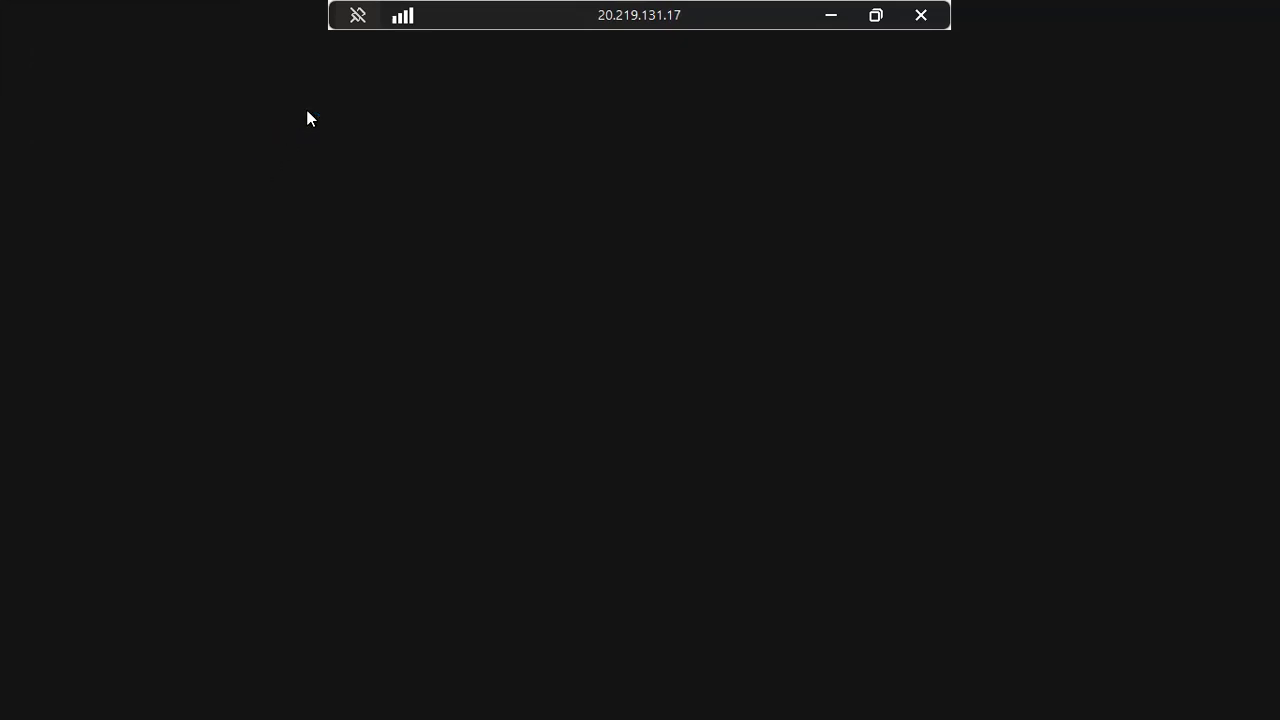
Separate the connection bars of the two nested full-screen remote sessions and minimise the 10.0.1.68 session
click(828, 15)
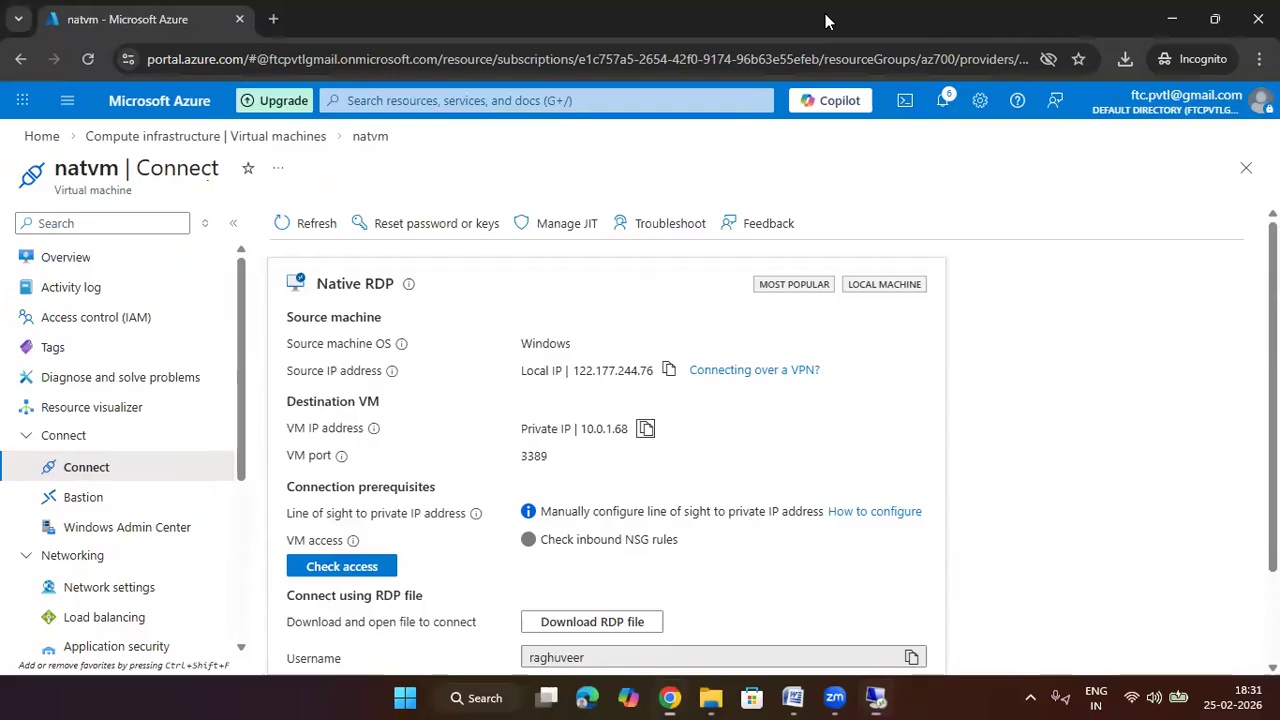
click(878, 697)
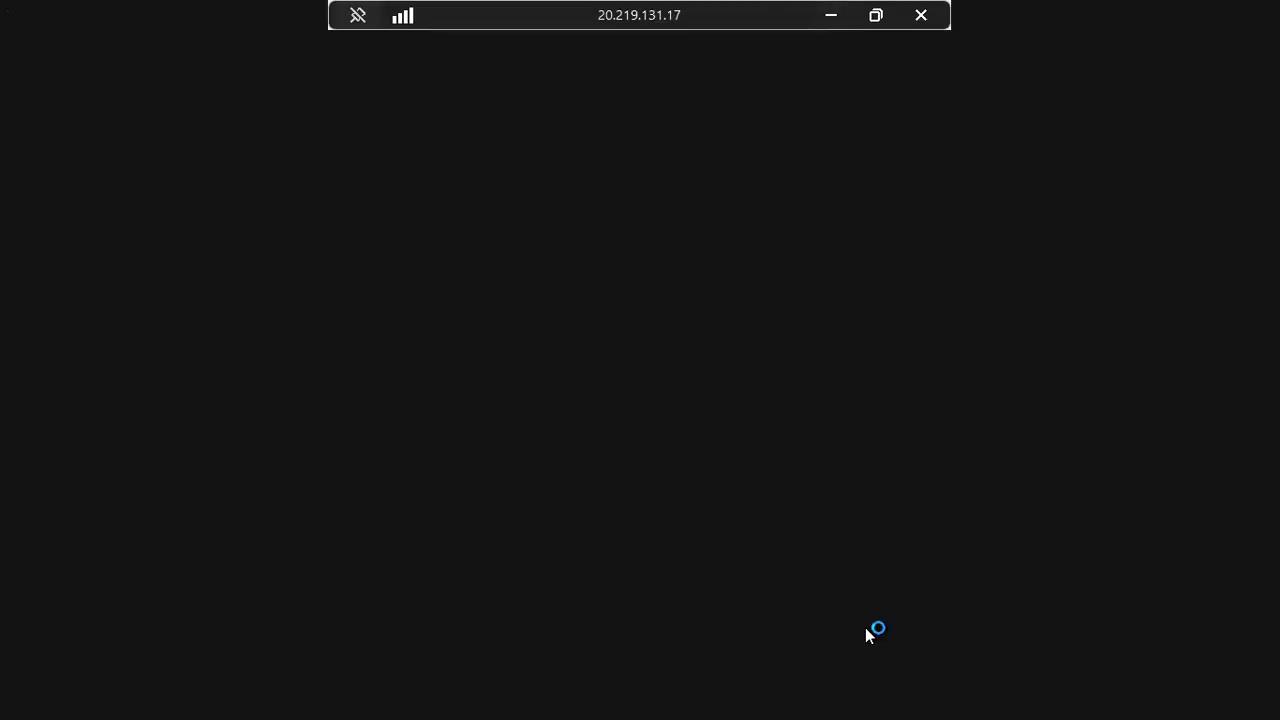
double_click(619, 20)
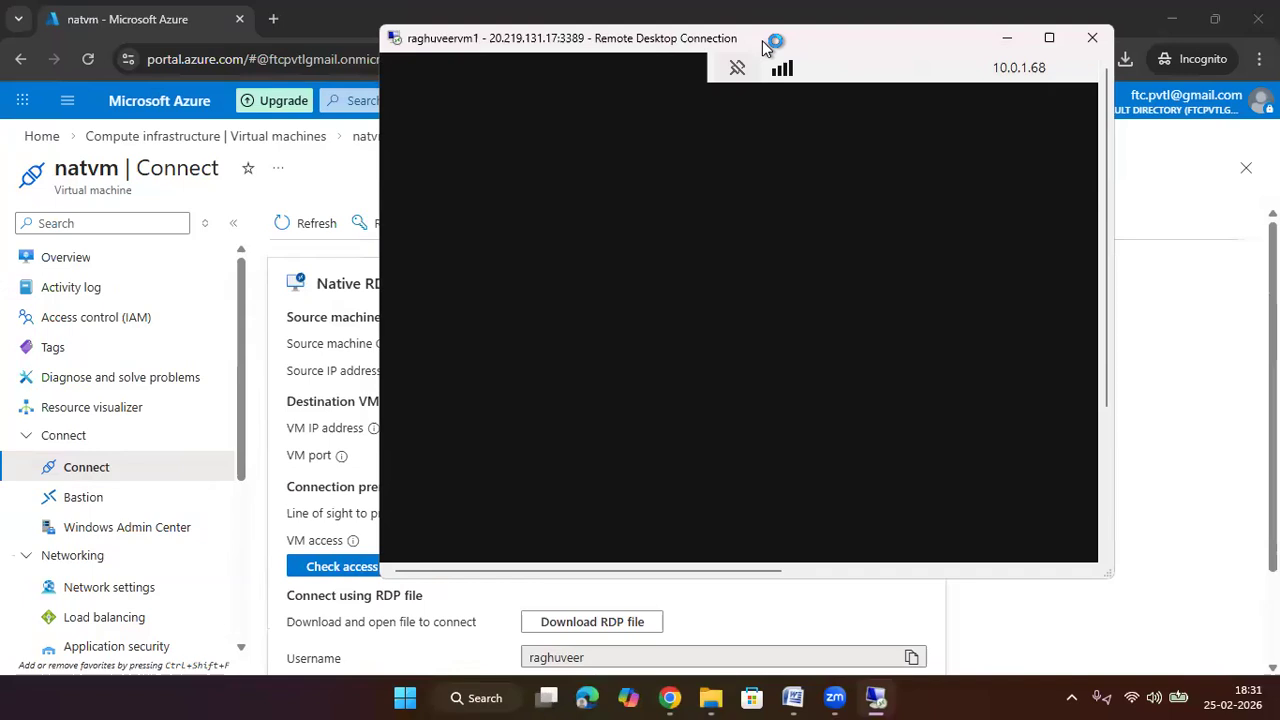
double_click(793, 43)
drag(645, 21, 846, 22)
drag(506, 17, 208, 20)
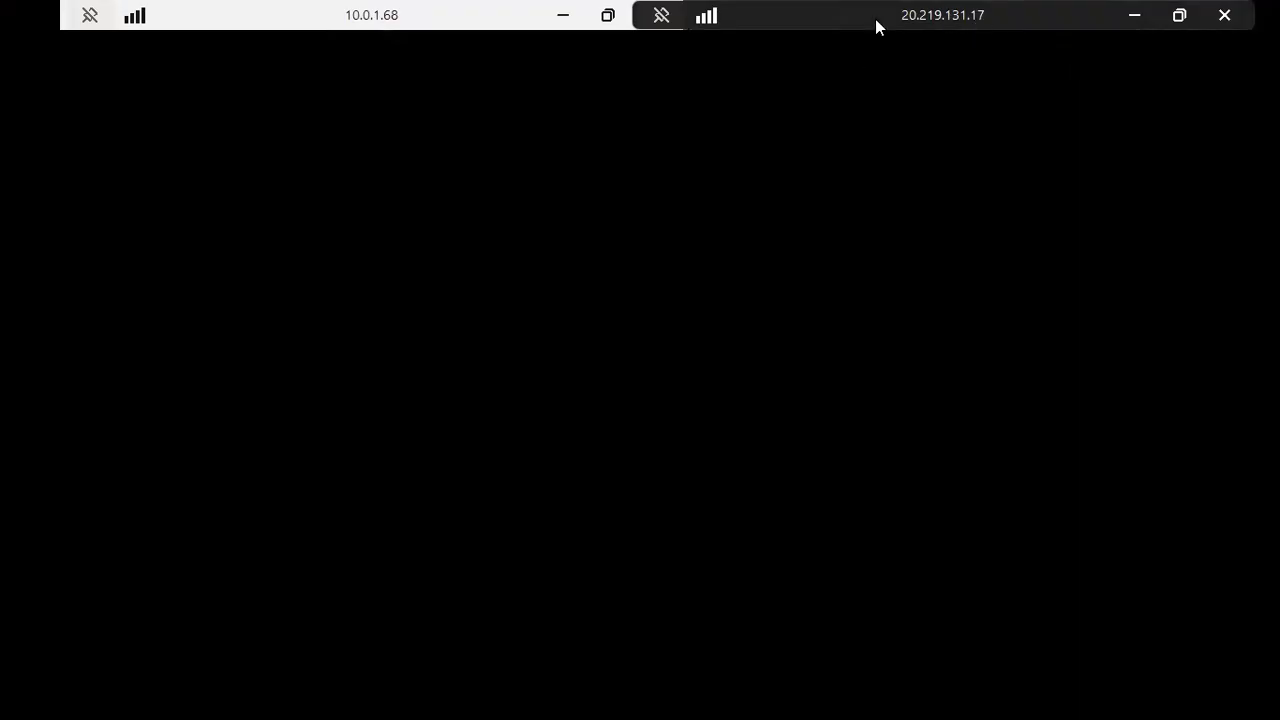
click(566, 15)
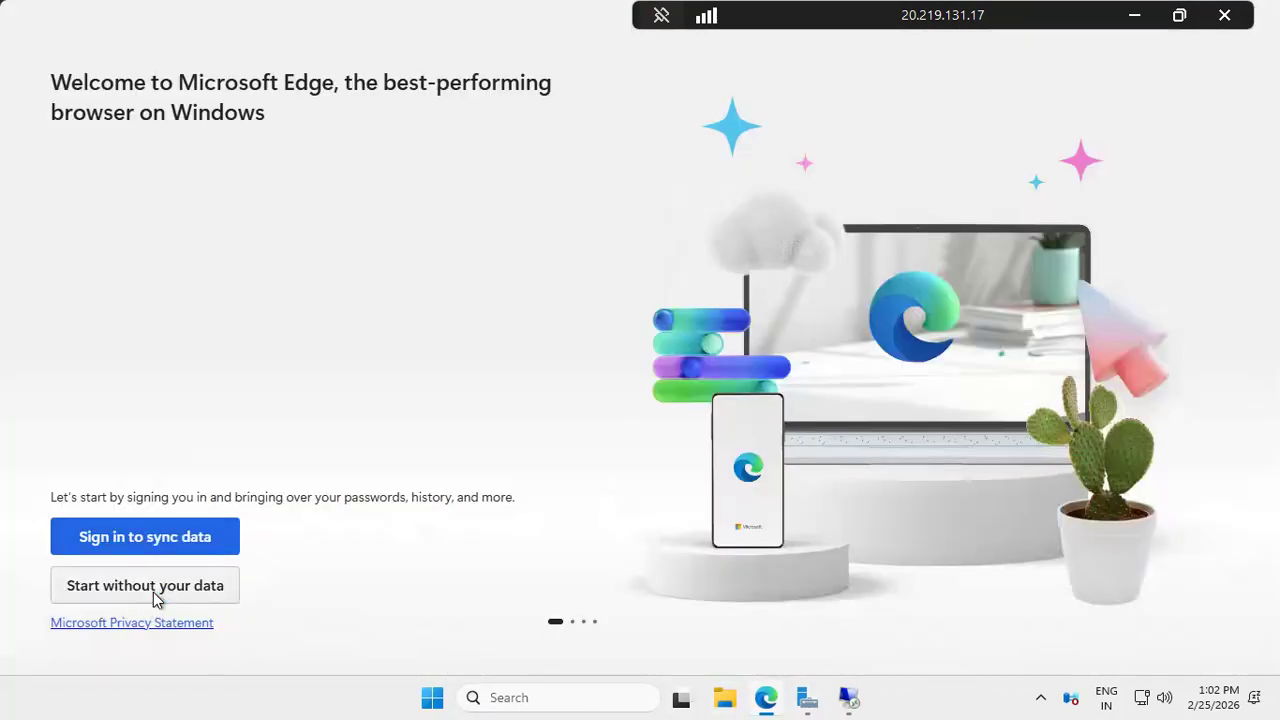
Complete Microsoft Edge's first-run setup on raghuveervm1 without signing in or importing Google data
click(155, 590)
click(155, 590)
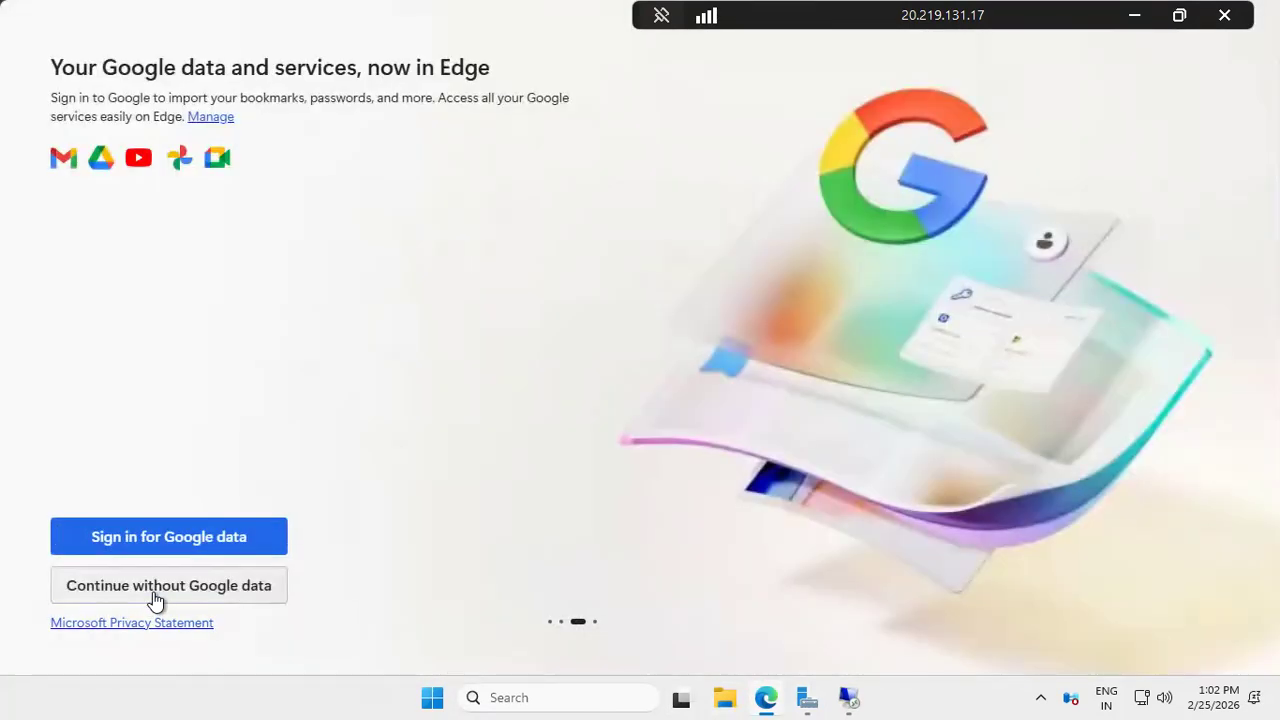
click(155, 590)
click(155, 592)
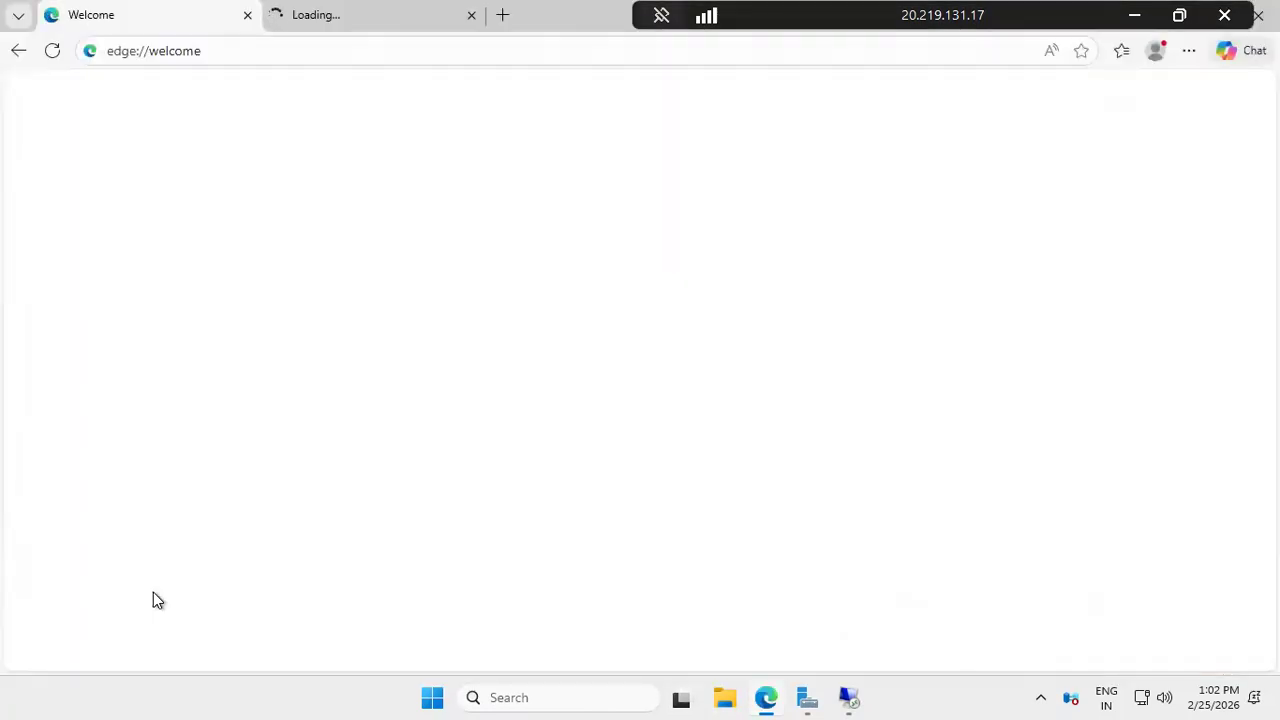
click(153, 592)
click(147, 596)
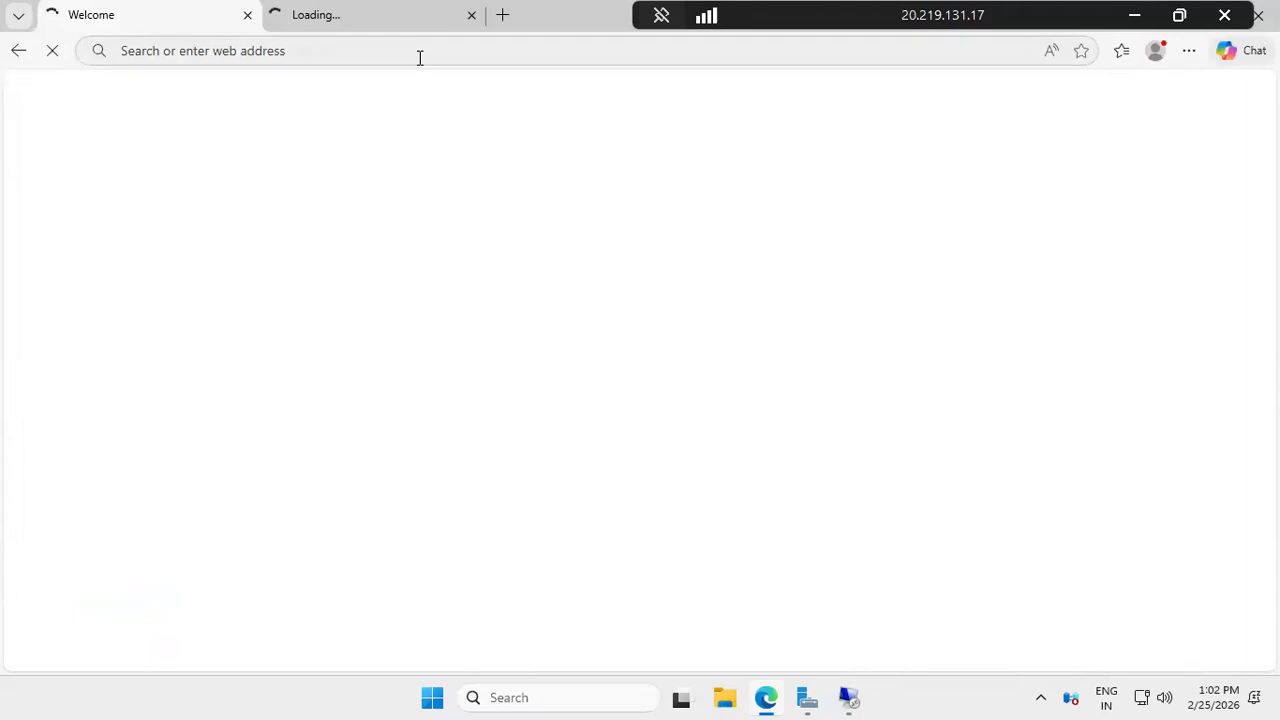
Search the web for "what is my ip" and check raghuveervm1's public IPv4 address on whatismyipaddress.com
click(420, 58)
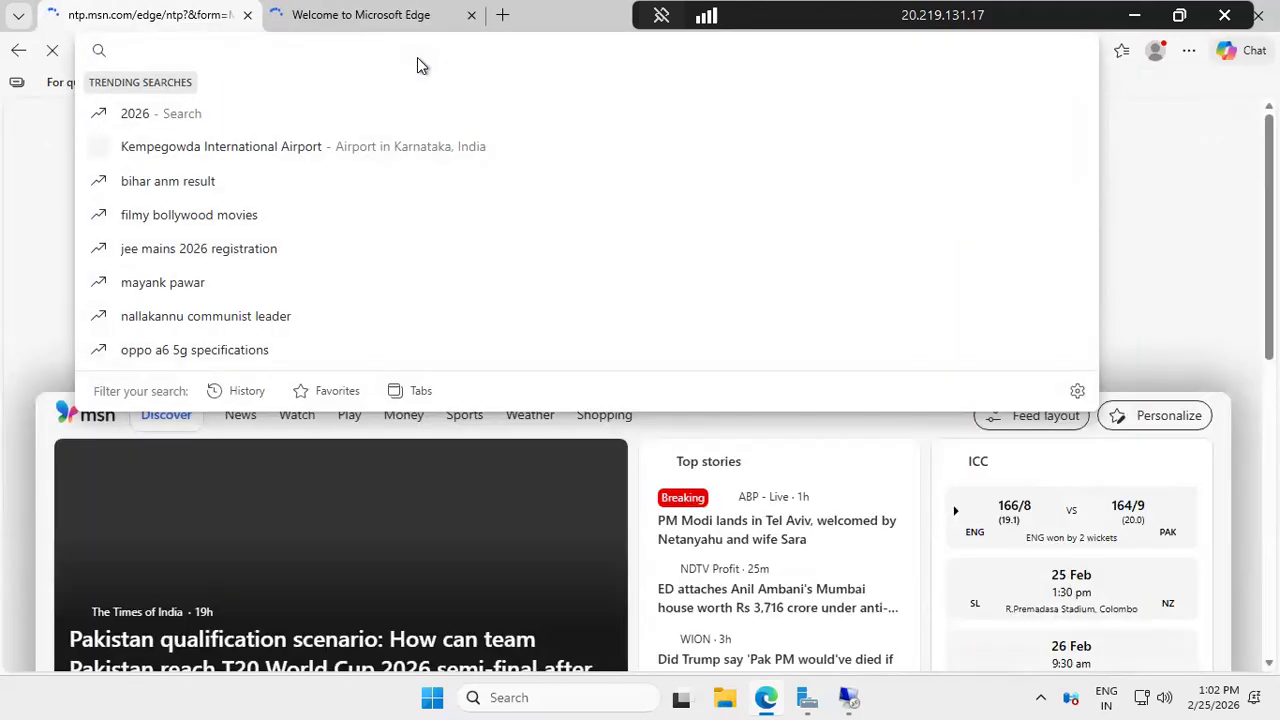
text(what is my ip)
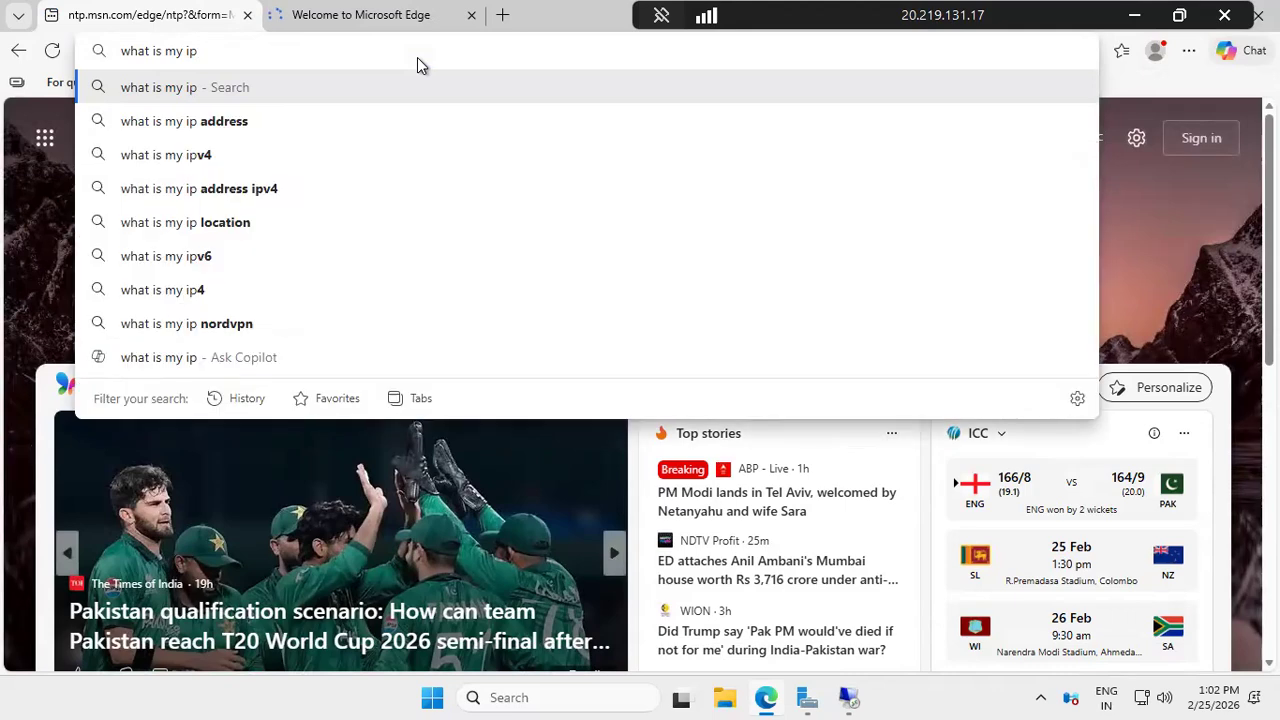
key(Return)
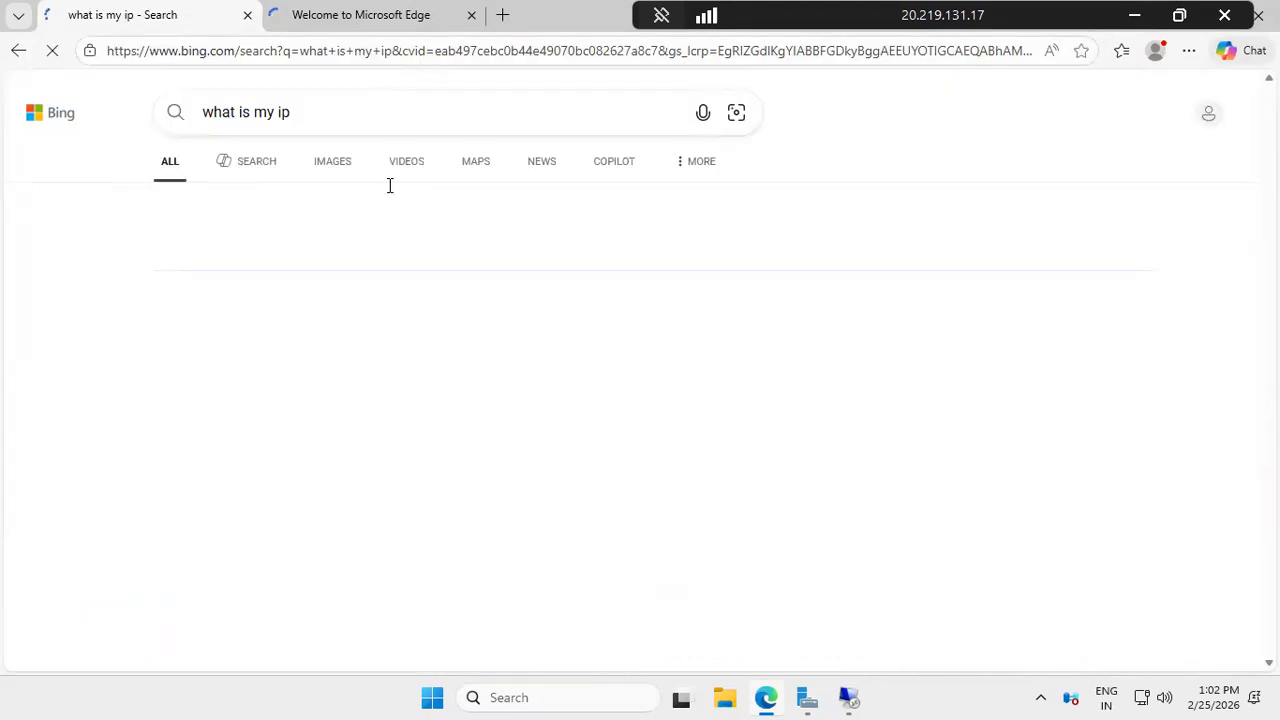
click(395, 358)
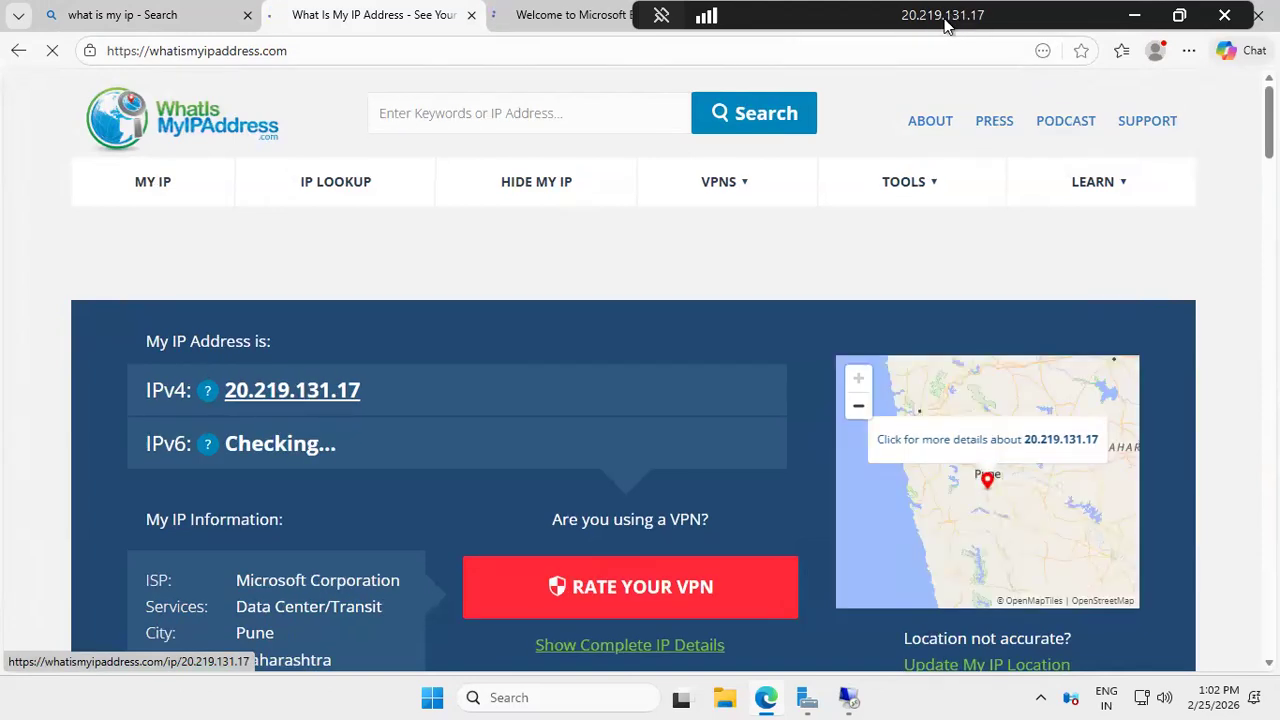
drag(254, 391, 408, 384)
click(380, 386)
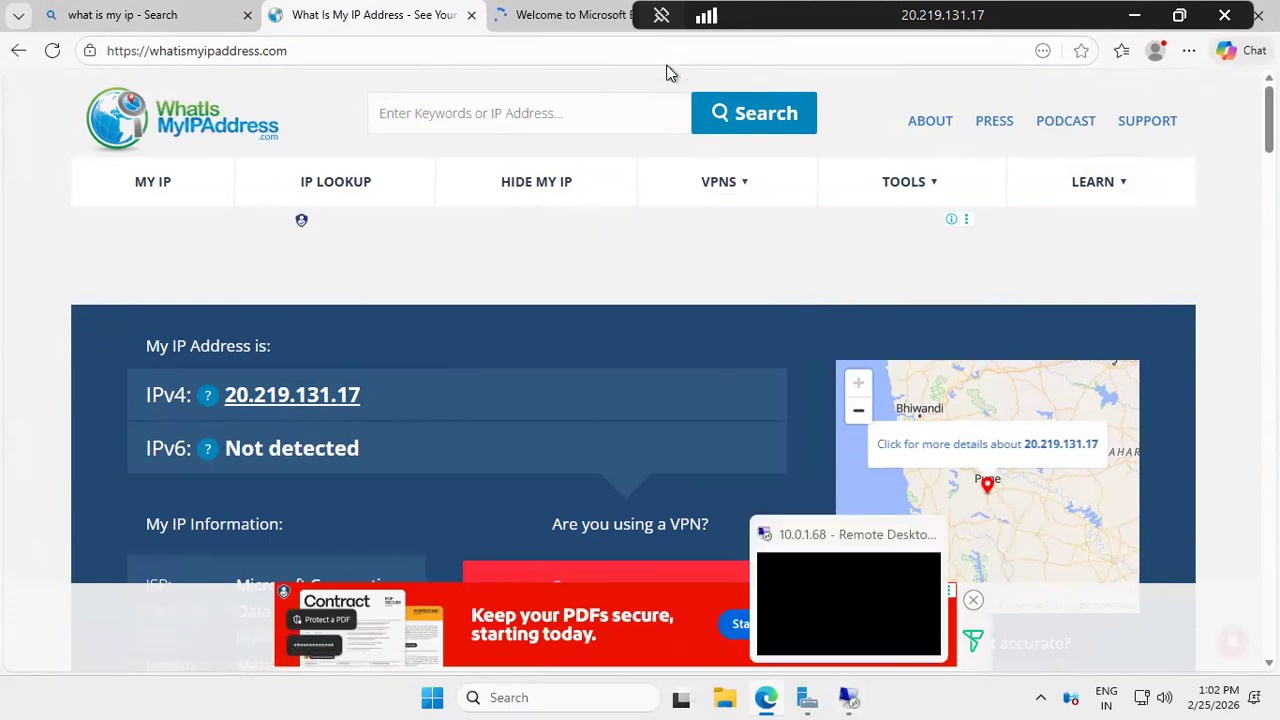
Return to the 10.0.1.68 session, accept the diagnostic data settings, and permanently dismiss the Server Manager message about Windows Admin Center
click(846, 695)
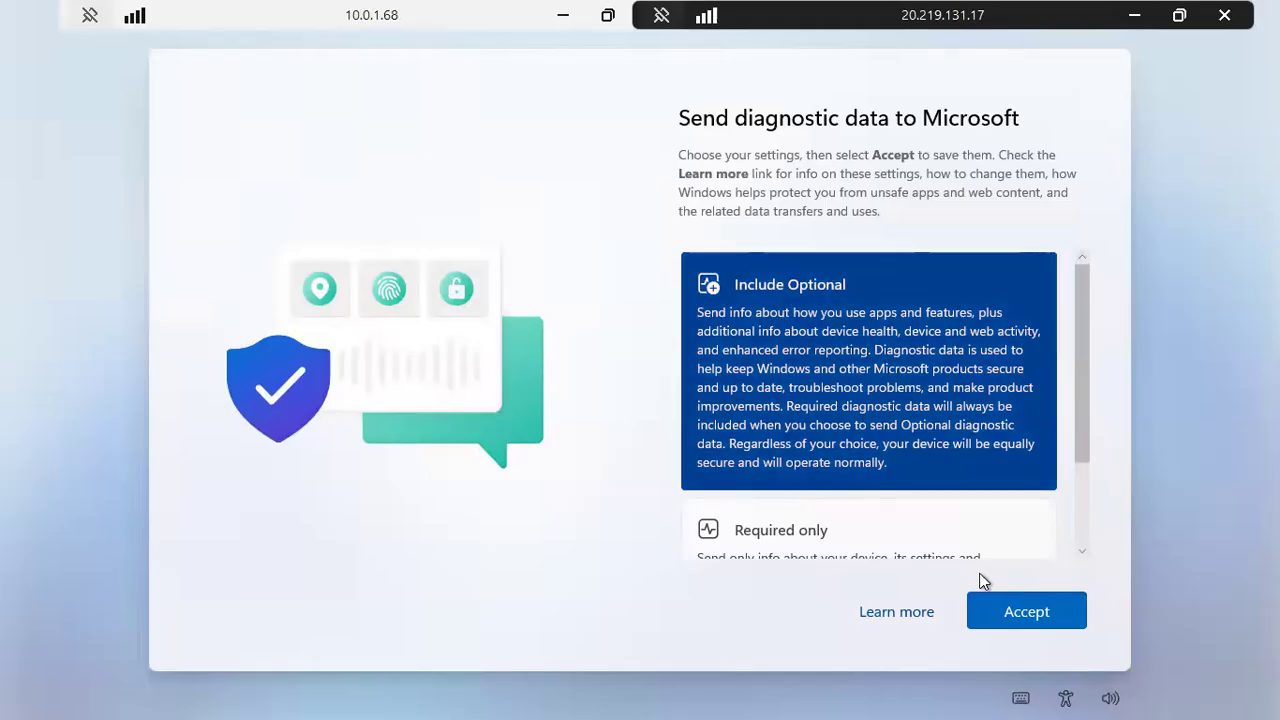
key(Return)
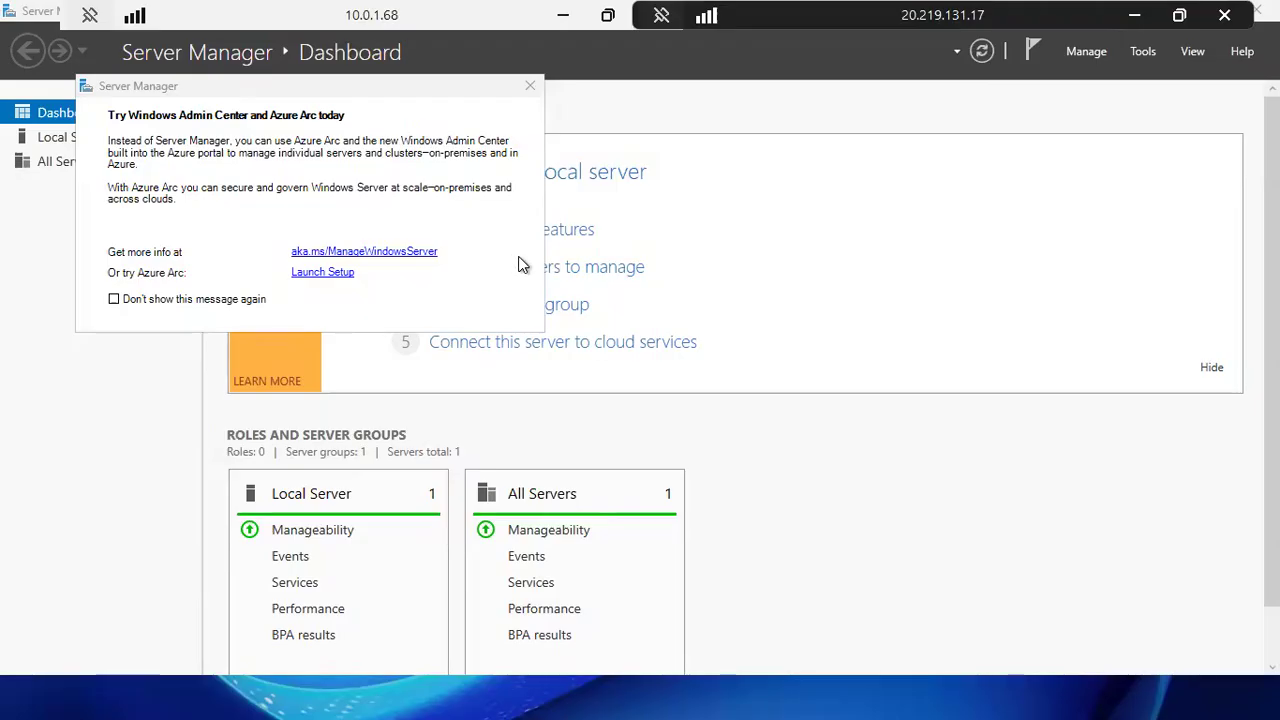
click(113, 299)
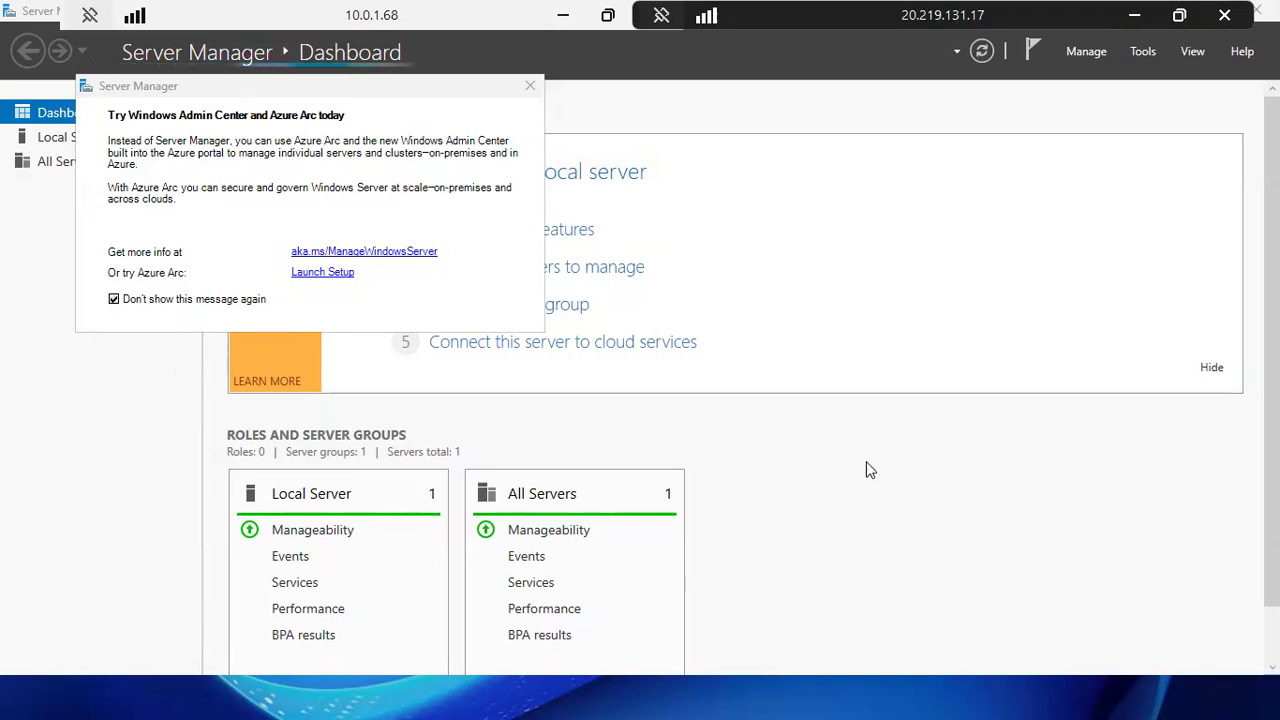
click(527, 80)
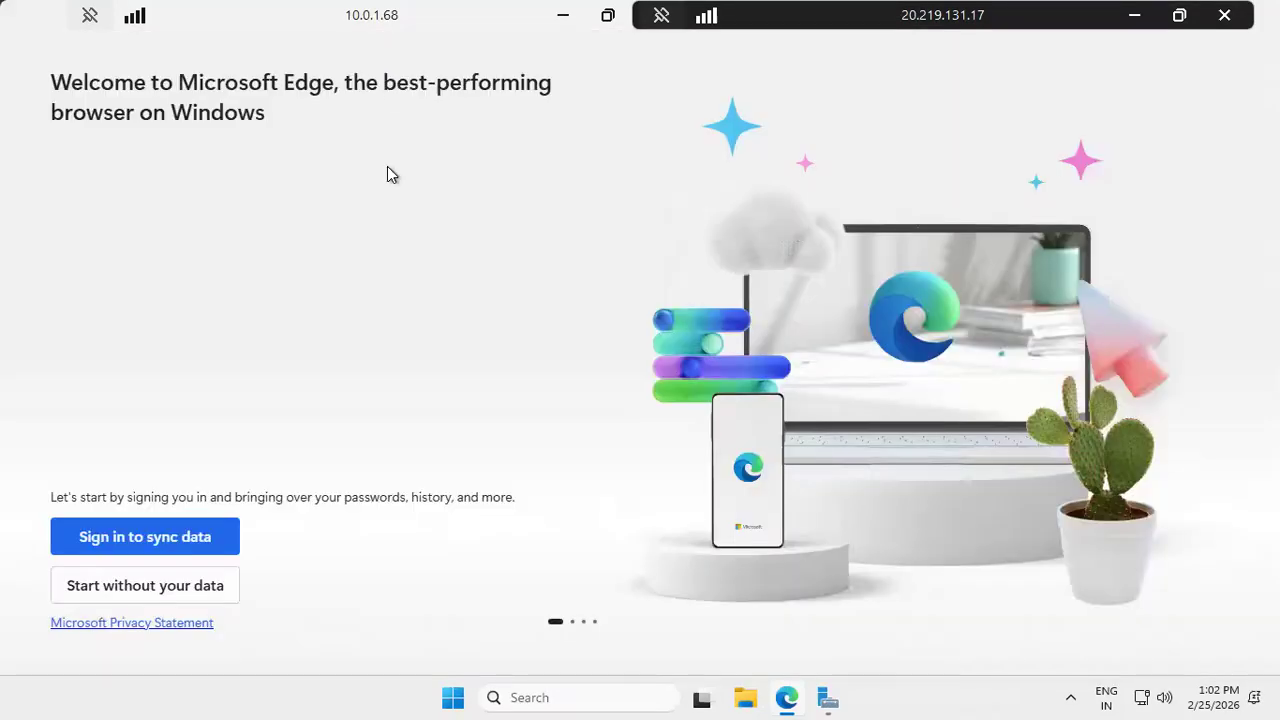
Get through Edge's first-run setup on natvm without signing in and search the web for "what is my ip"
click(193, 592)
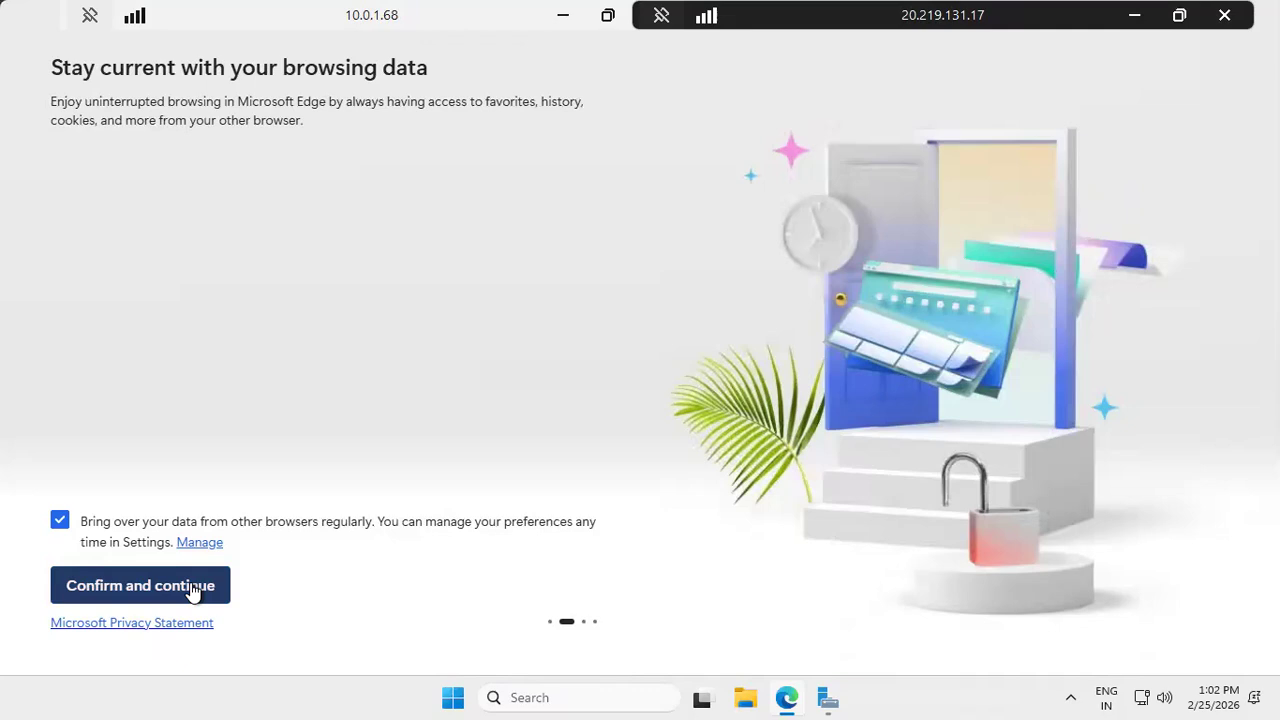
click(192, 588)
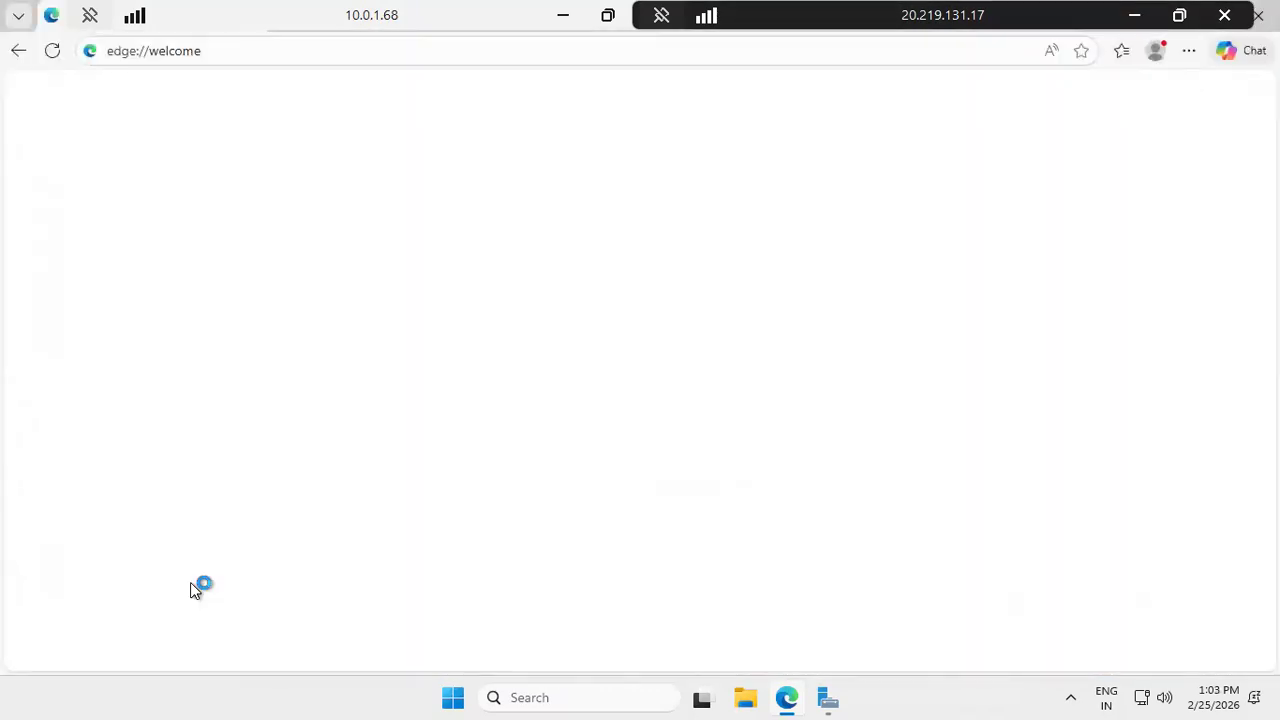
triple_click(266, 51)
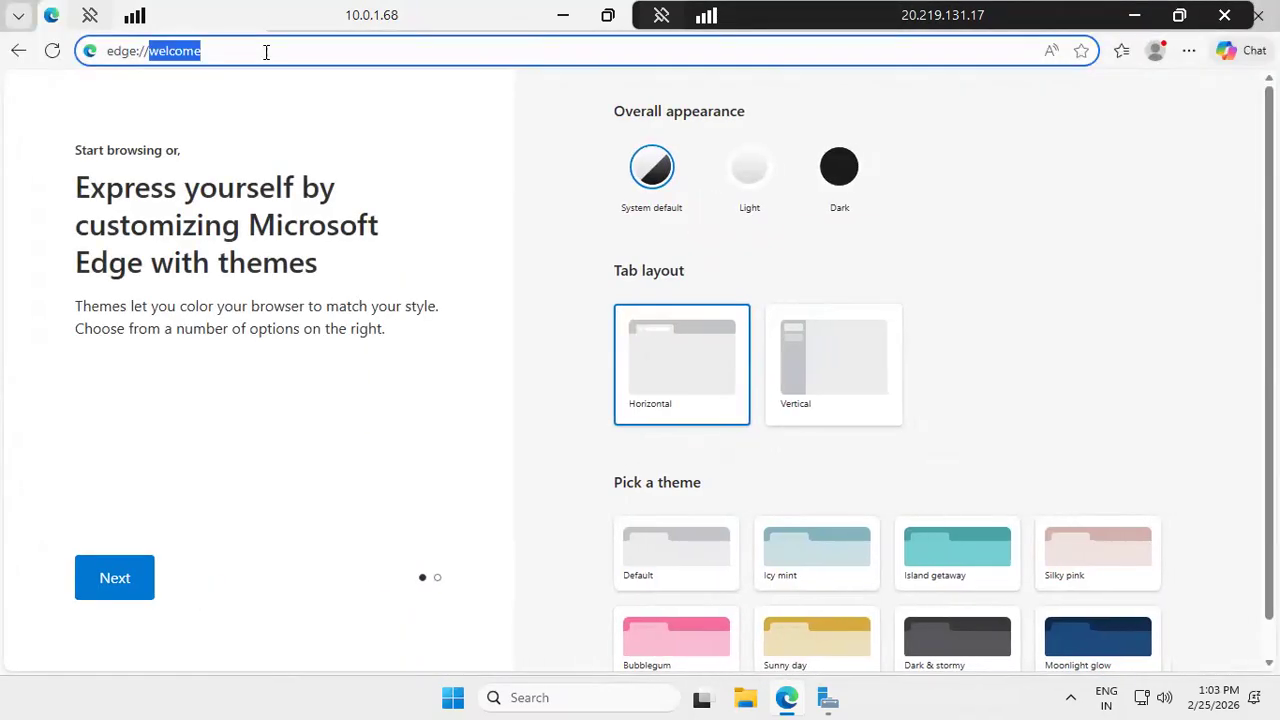
key(BackSpace)
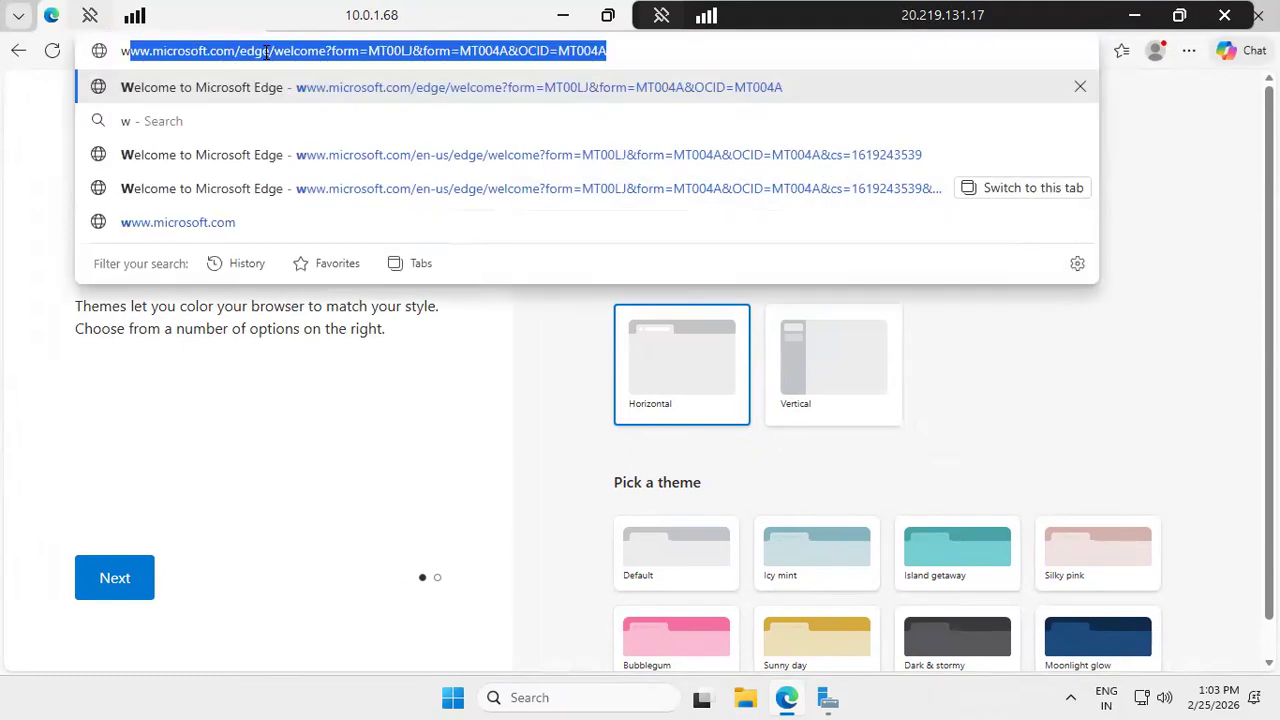
text(what is my)
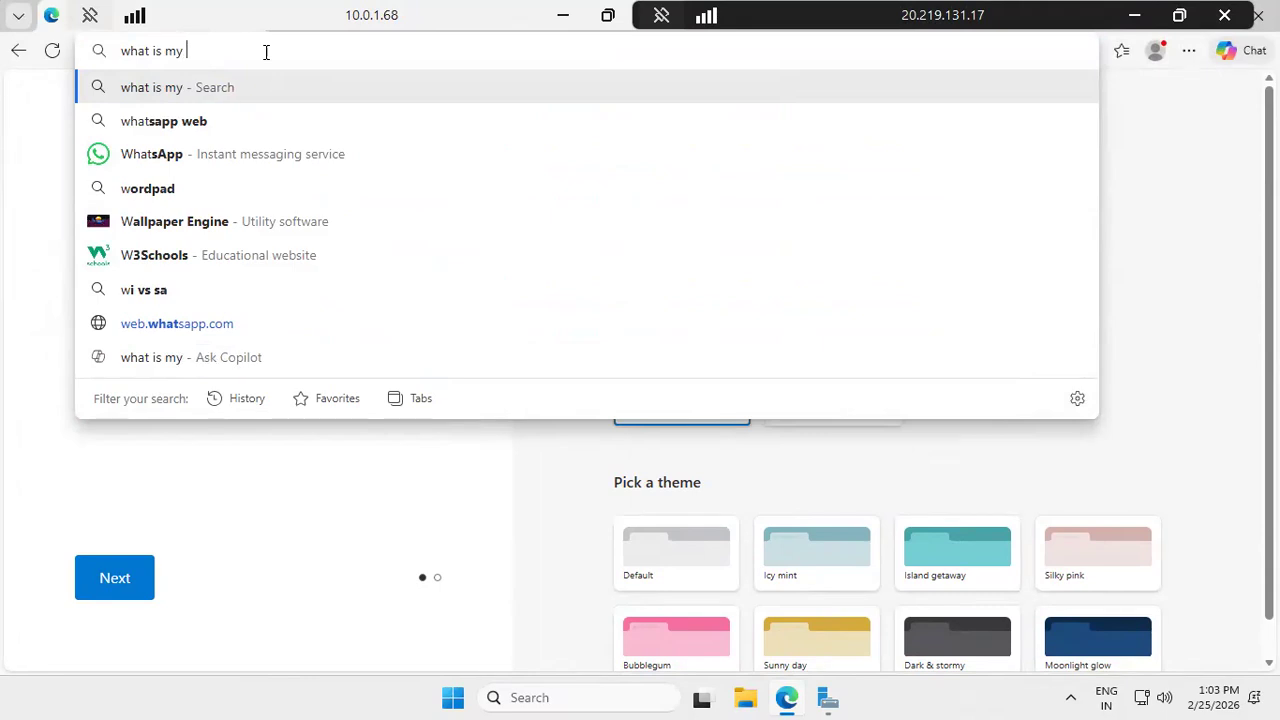
text( ip)
key(Return)
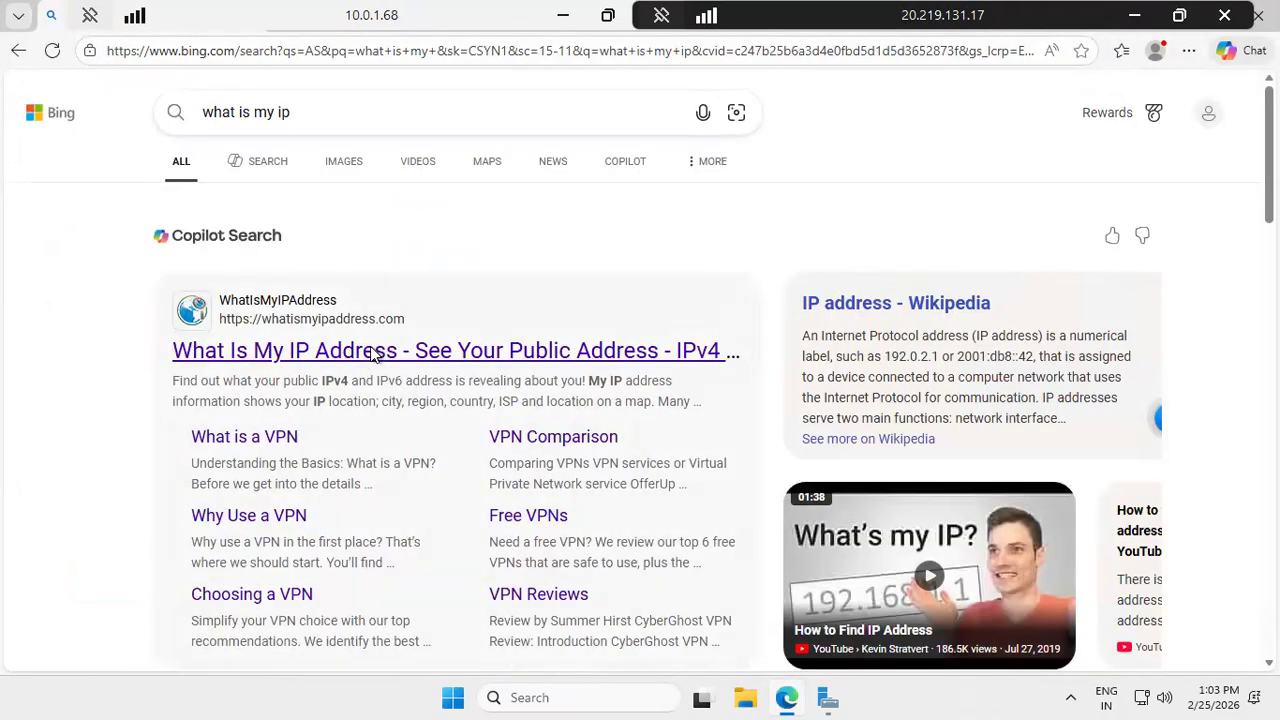
Open whatismyipaddress.com from the results and examine natvm's public IPv4 address and IP information
click(372, 352)
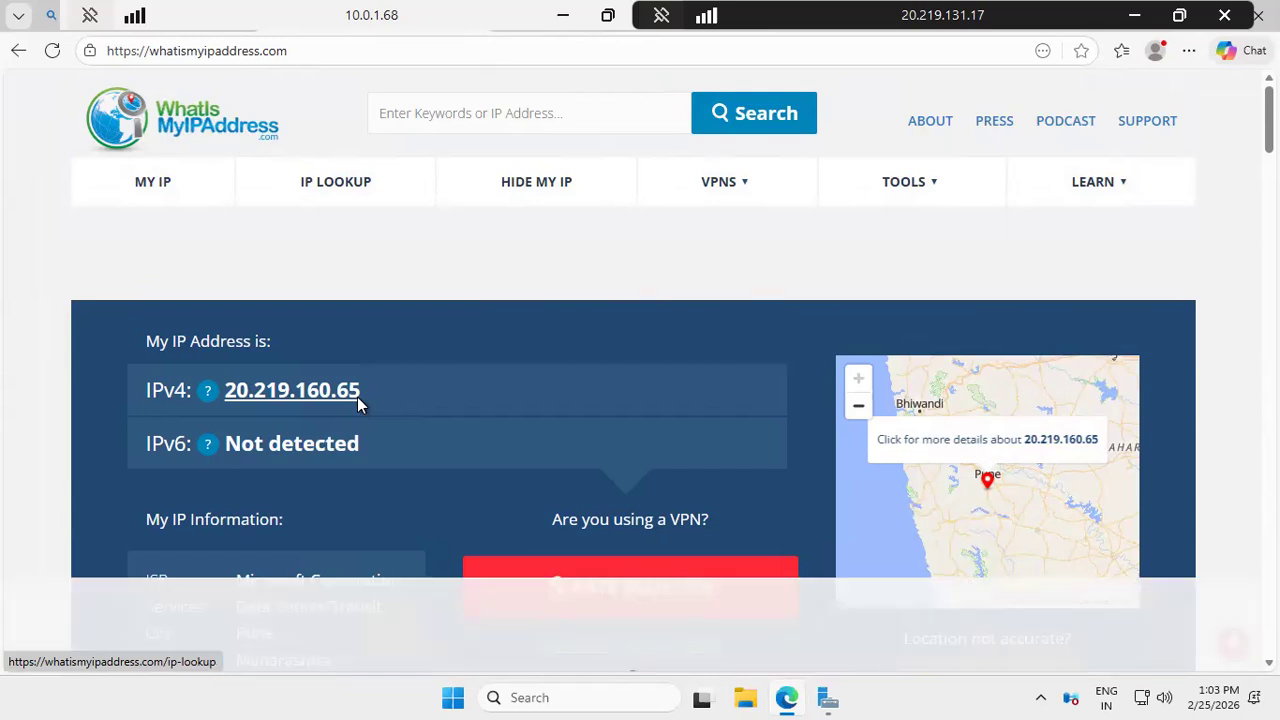
scroll(393, 425, down, 1)
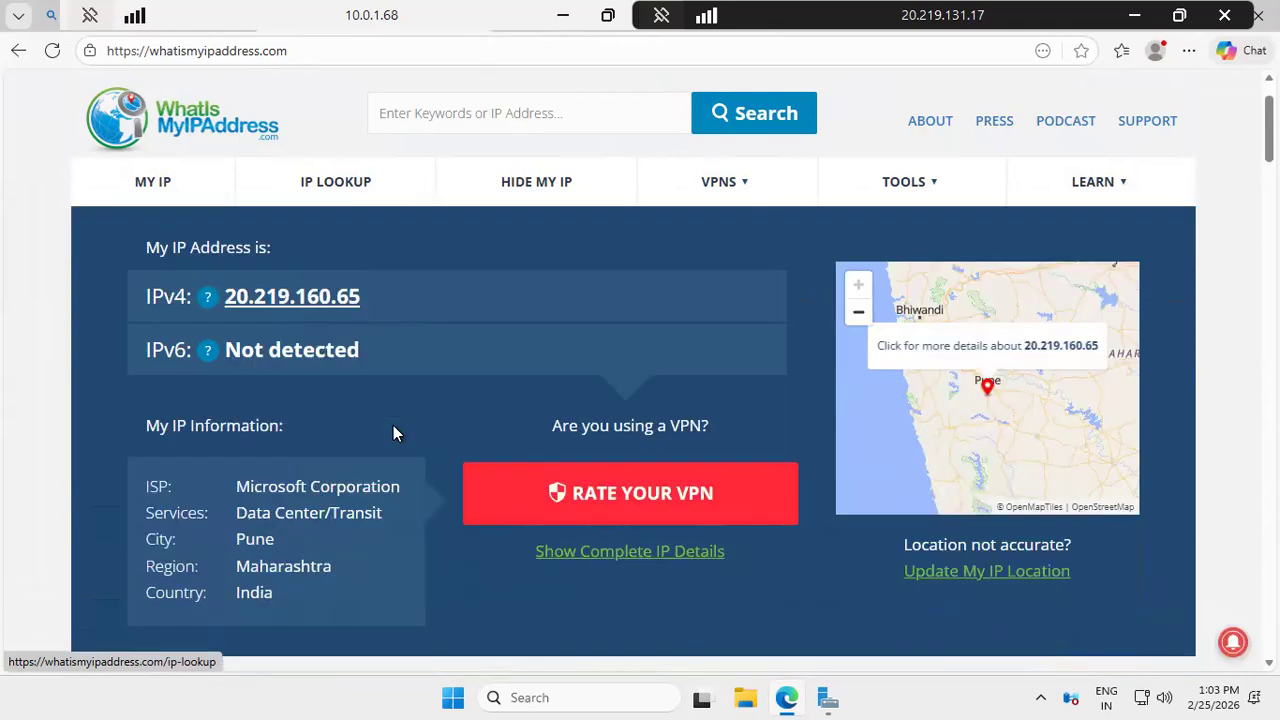
scroll(393, 430, down, 1)
scroll(359, 428, up, 2)
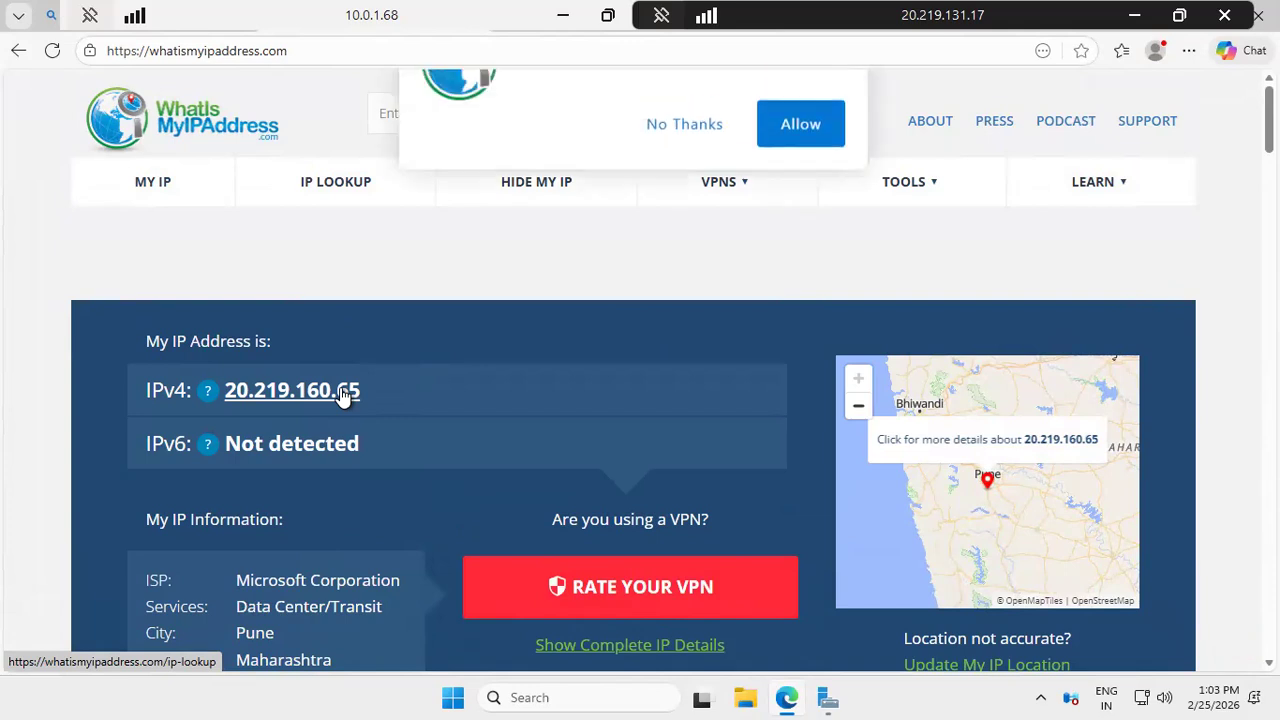
Decline the site's notification request, minimise the remote session and duplicate the browser tab showing natvm in the Azure portal
click(697, 197)
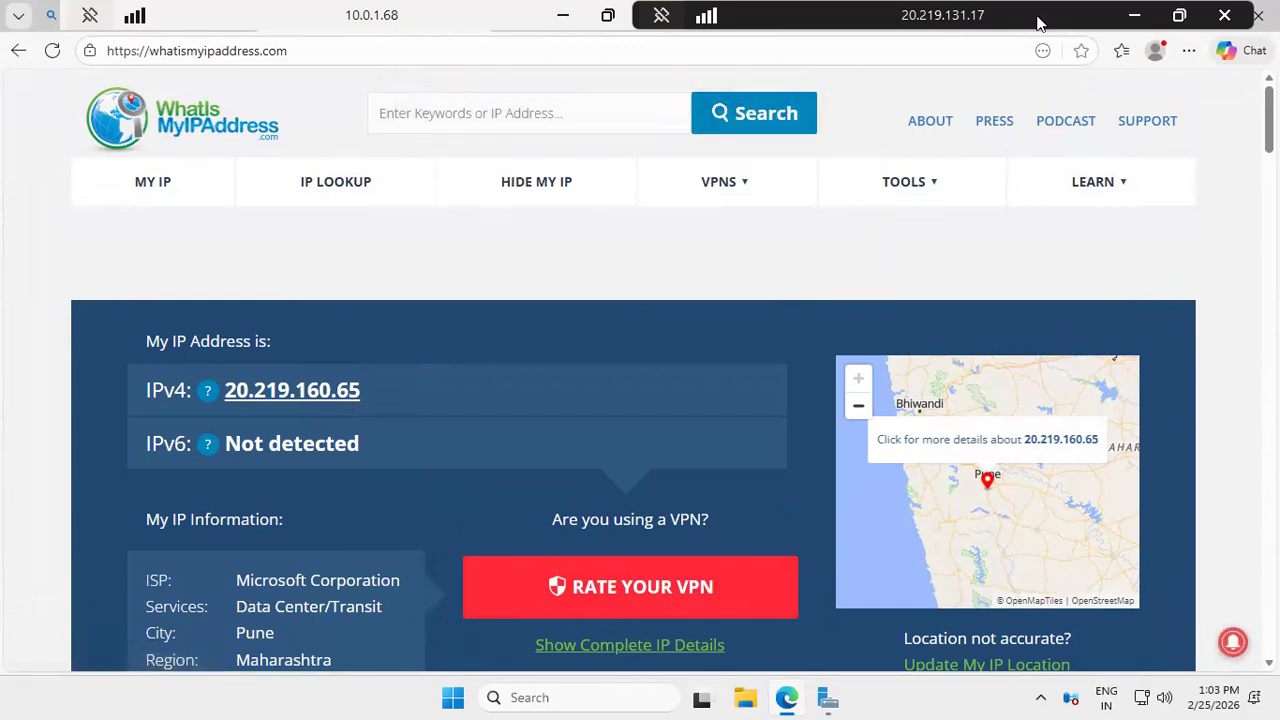
click(1135, 17)
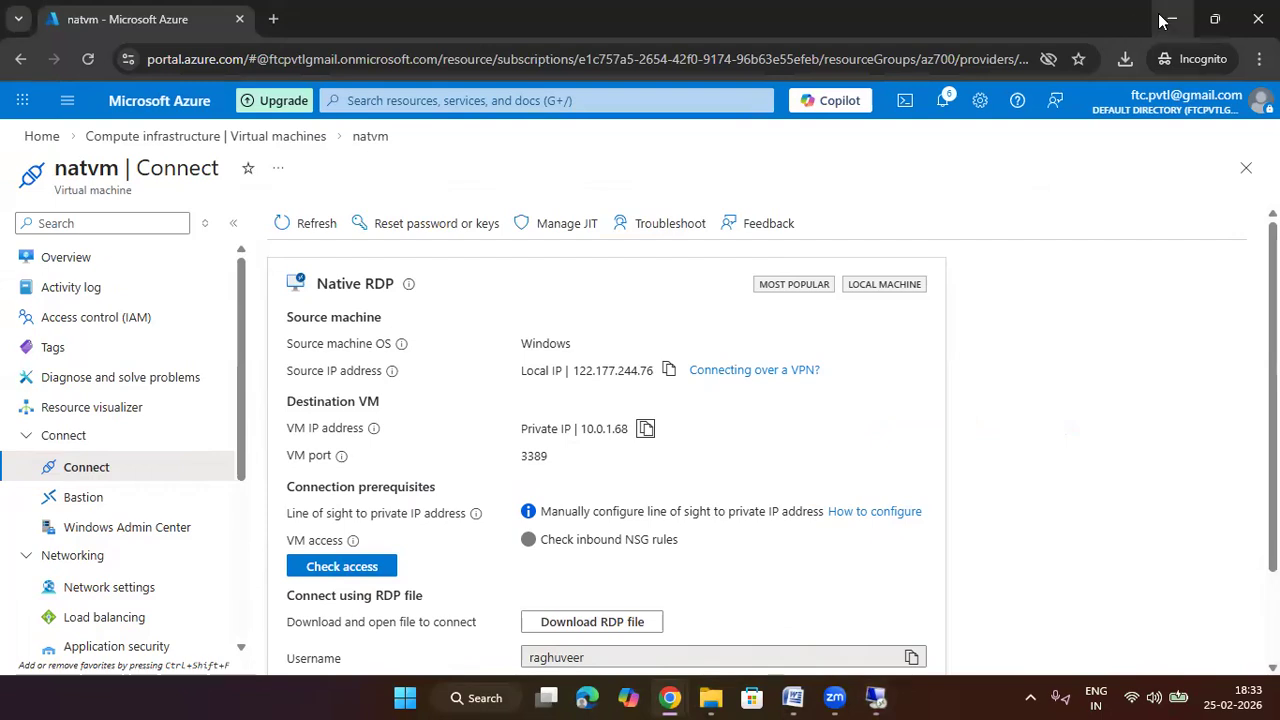
right_click(199, 27)
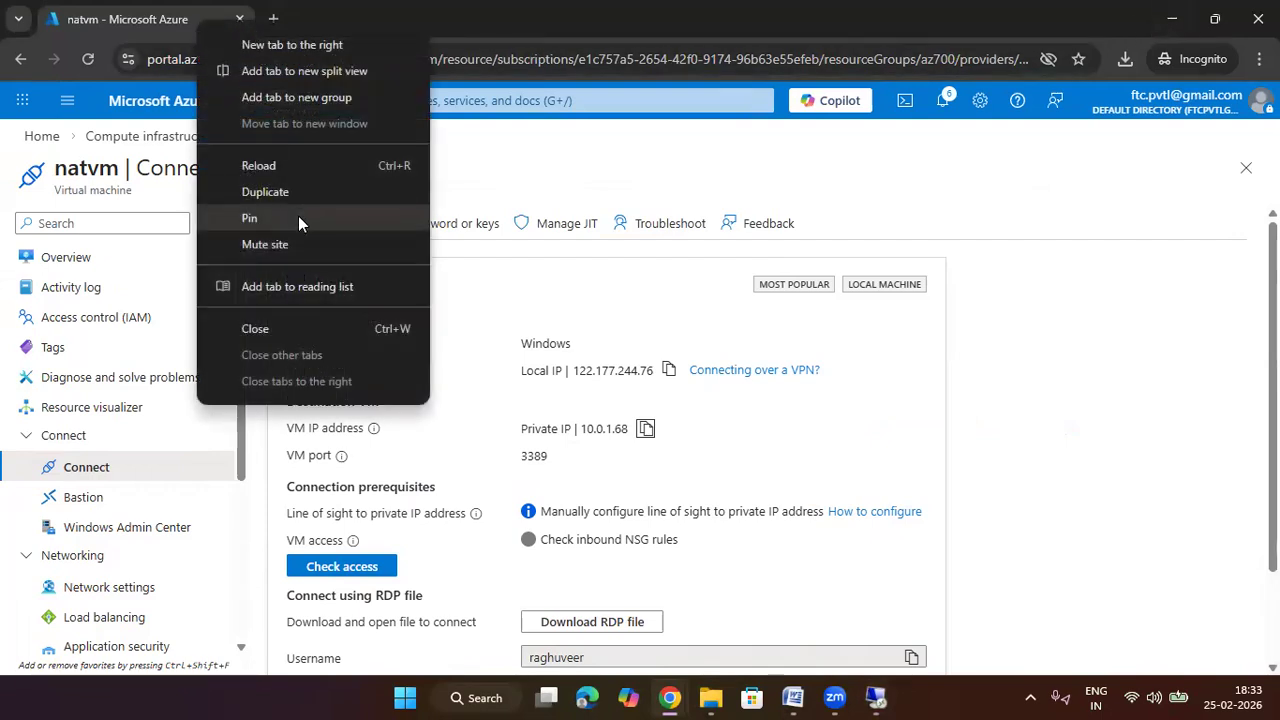
click(307, 193)
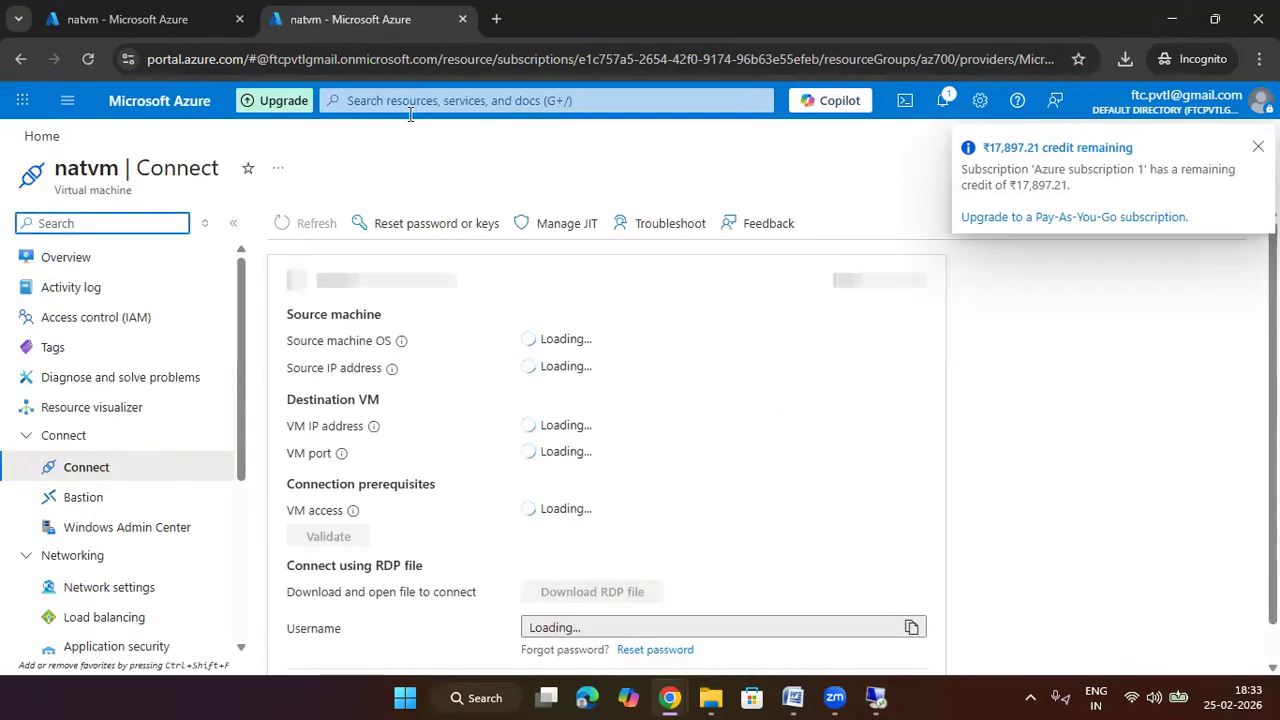
In the duplicated tab, search the Azure Marketplace for "nat gateway" and start creating Microsoft's NAT gateway
click(42, 136)
click(192, 234)
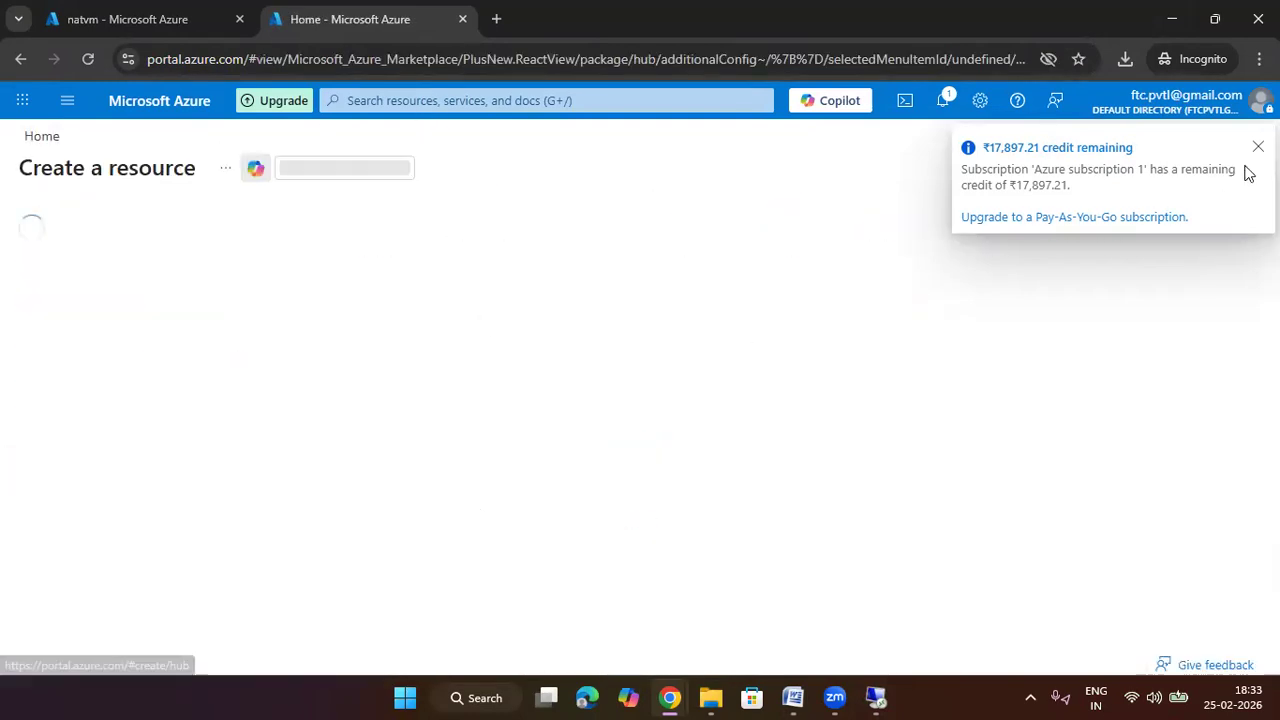
click(436, 228)
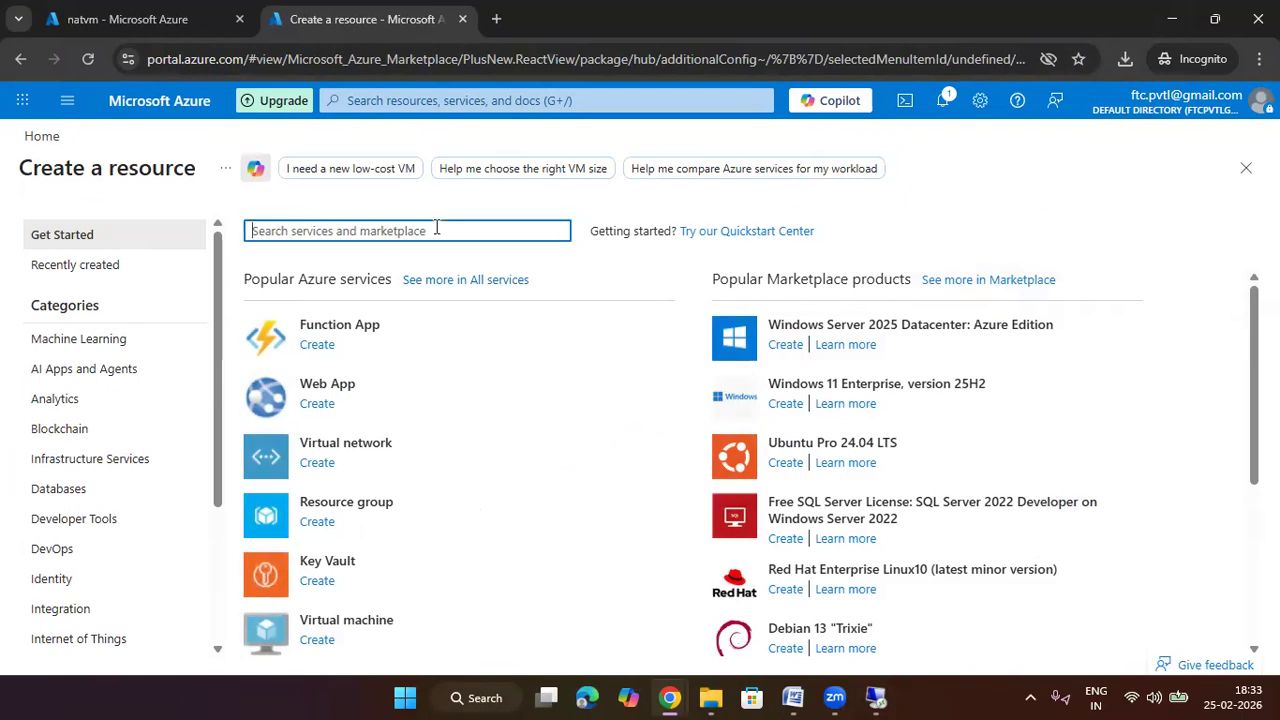
text(nat gate)
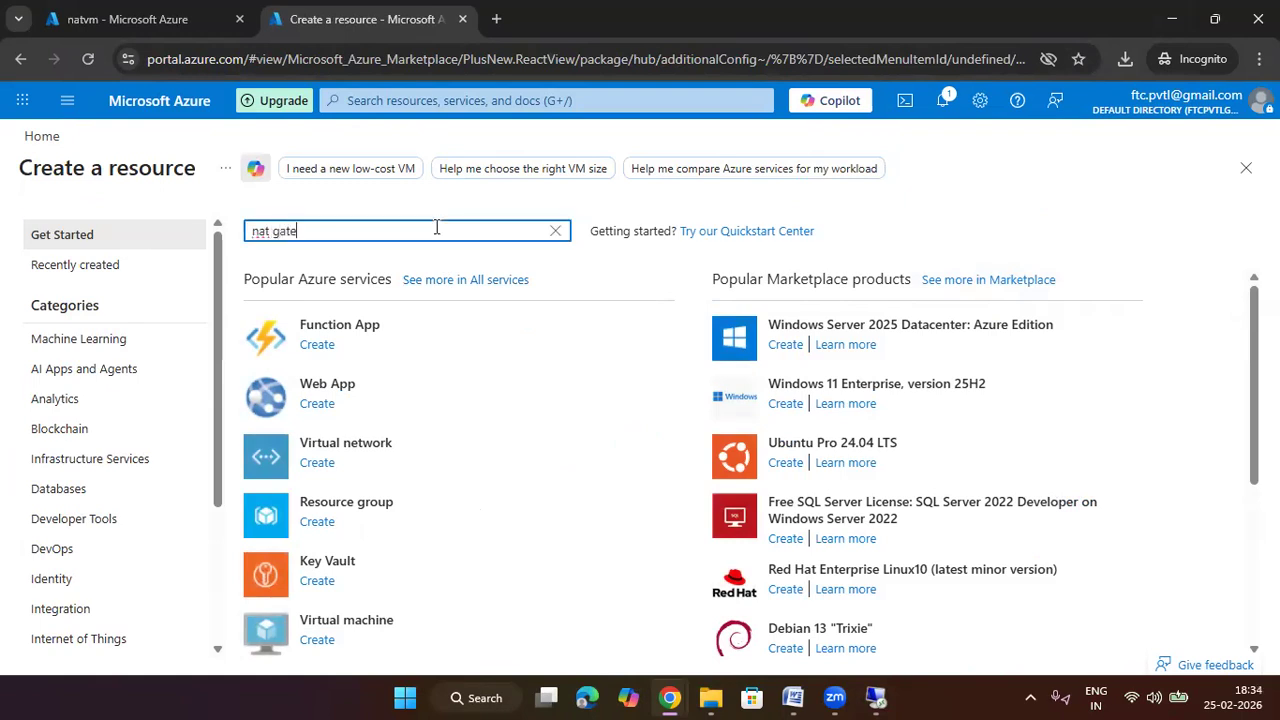
text(w)
click(330, 255)
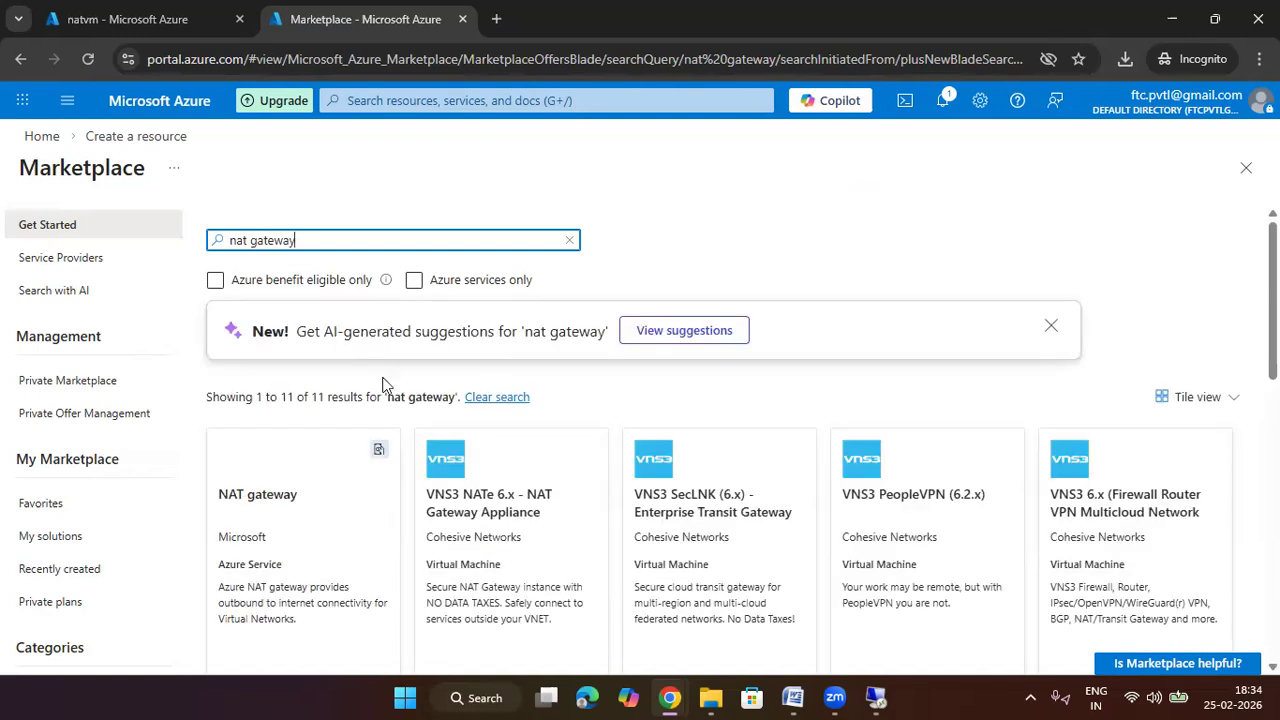
click(252, 568)
click(643, 441)
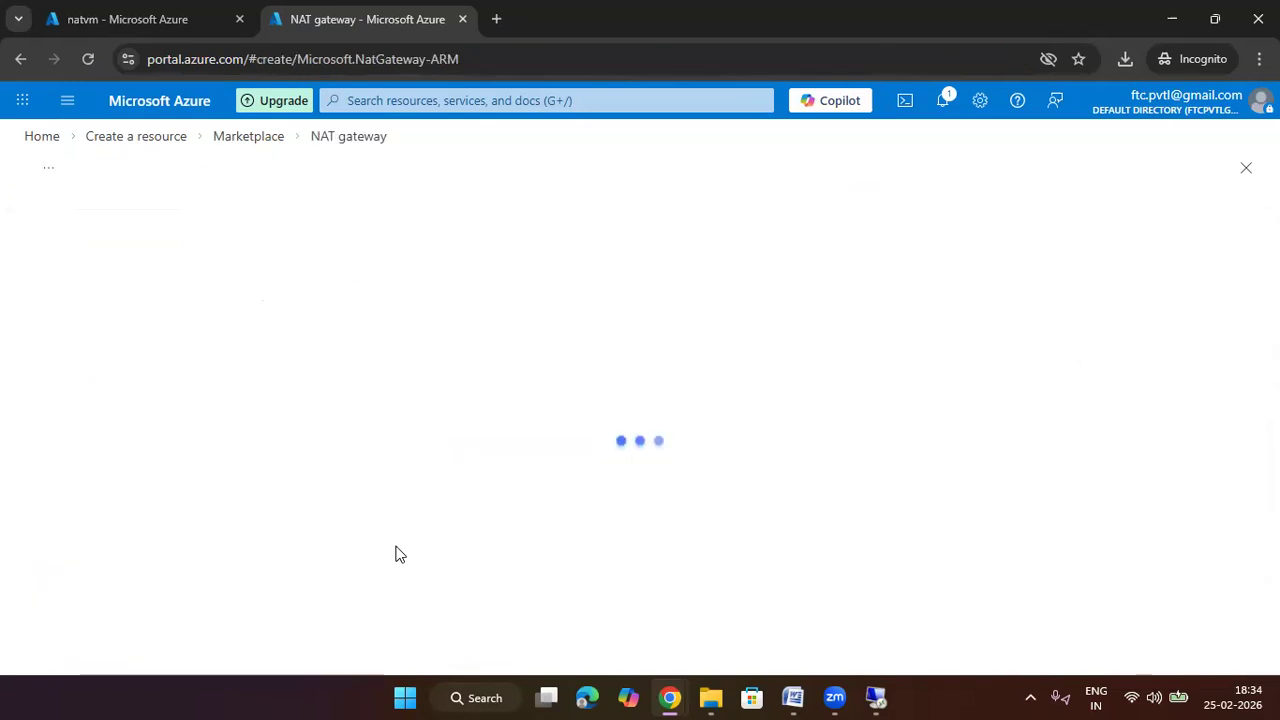
Name the NAT gateway raghvueernatgateway, keeping resource group az700, region Central India and the Standard SKU
scroll(500, 383, down, 2)
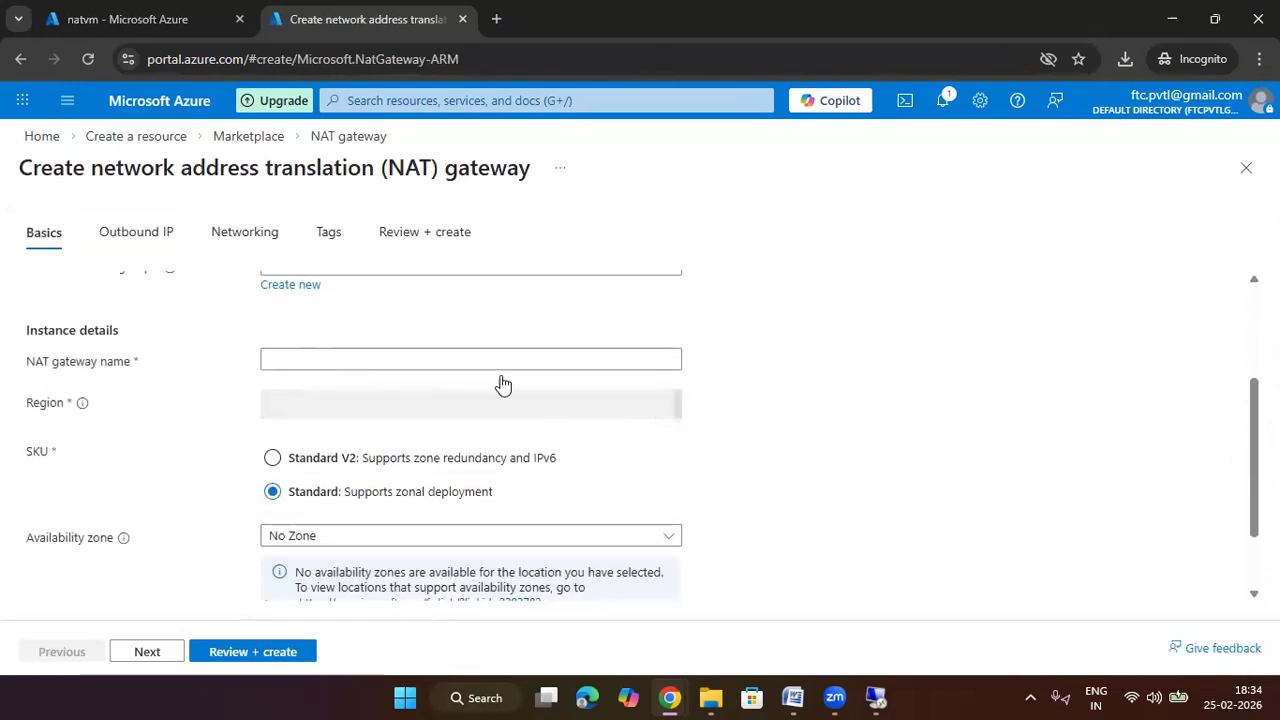
scroll(400, 365, up, 1)
click(354, 455)
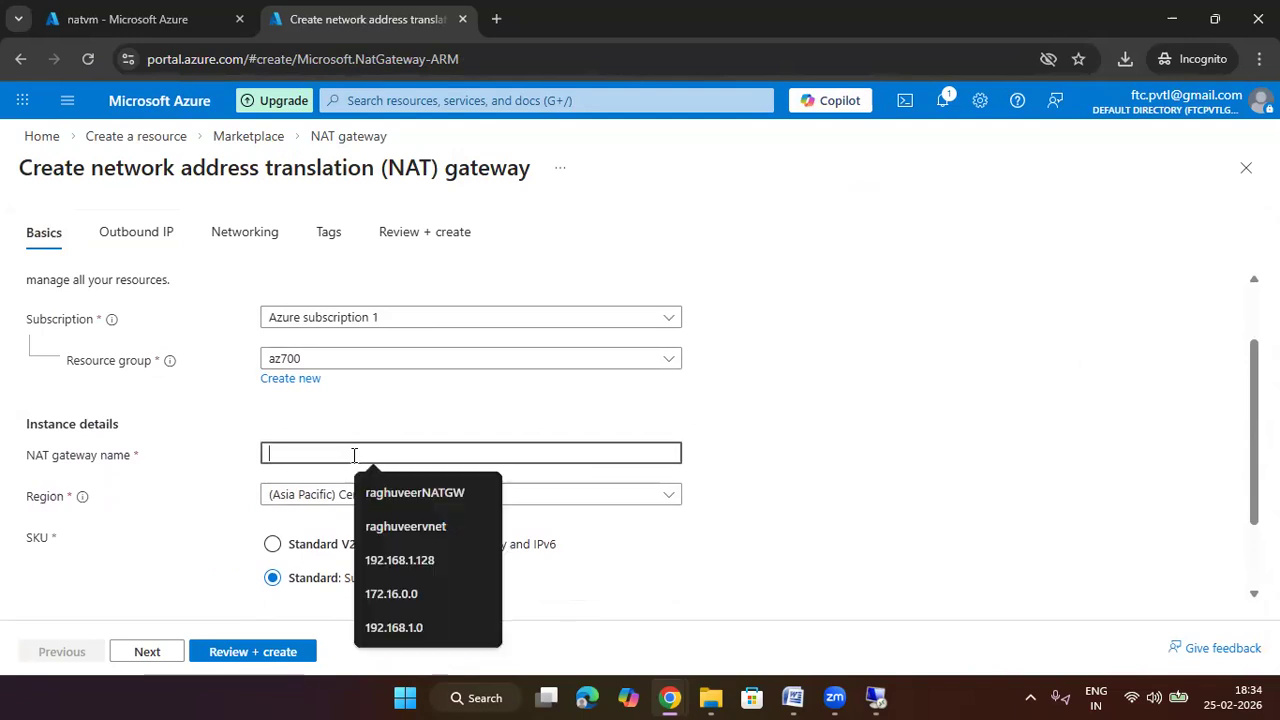
text(raghvueer)
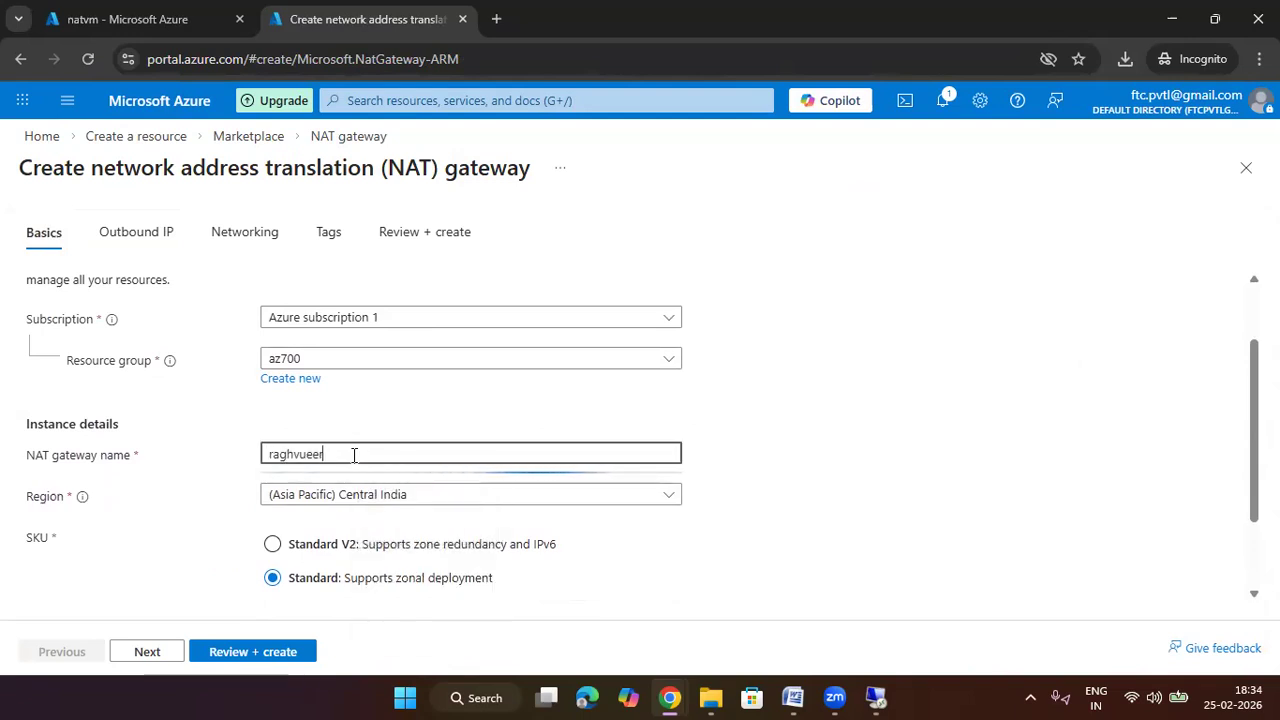
text(natgateway)
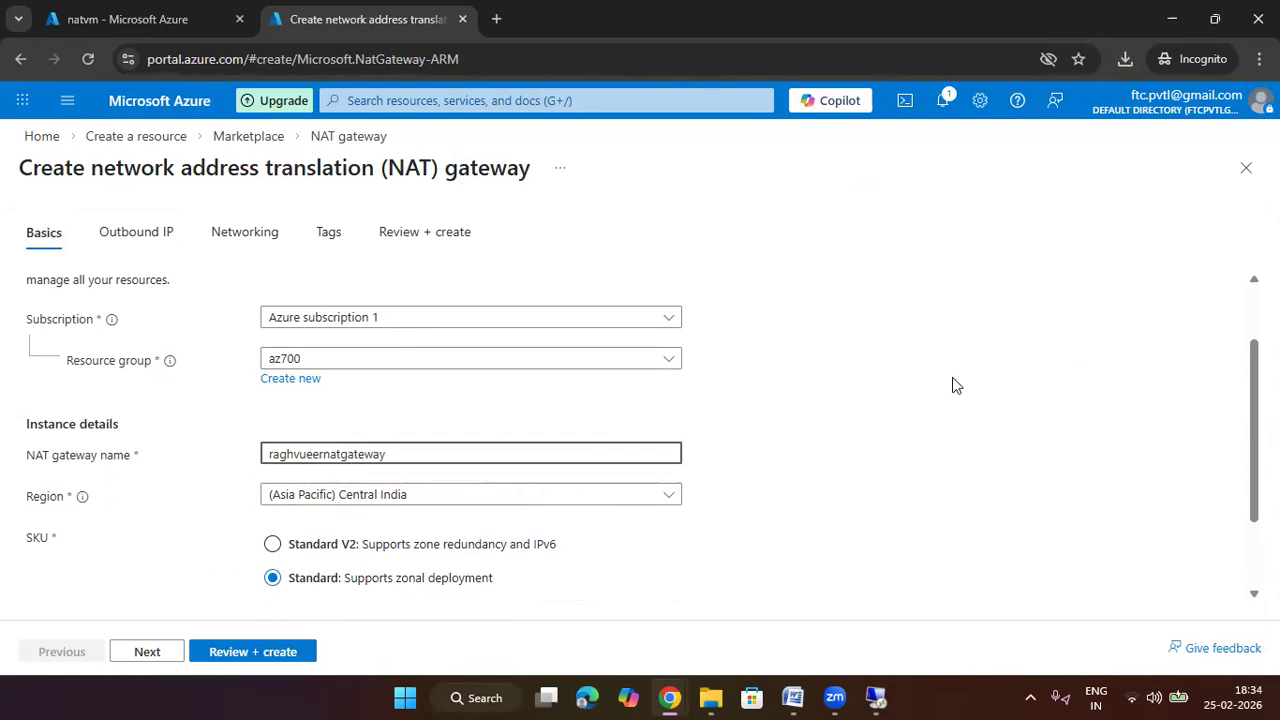
scroll(410, 490, down, 2)
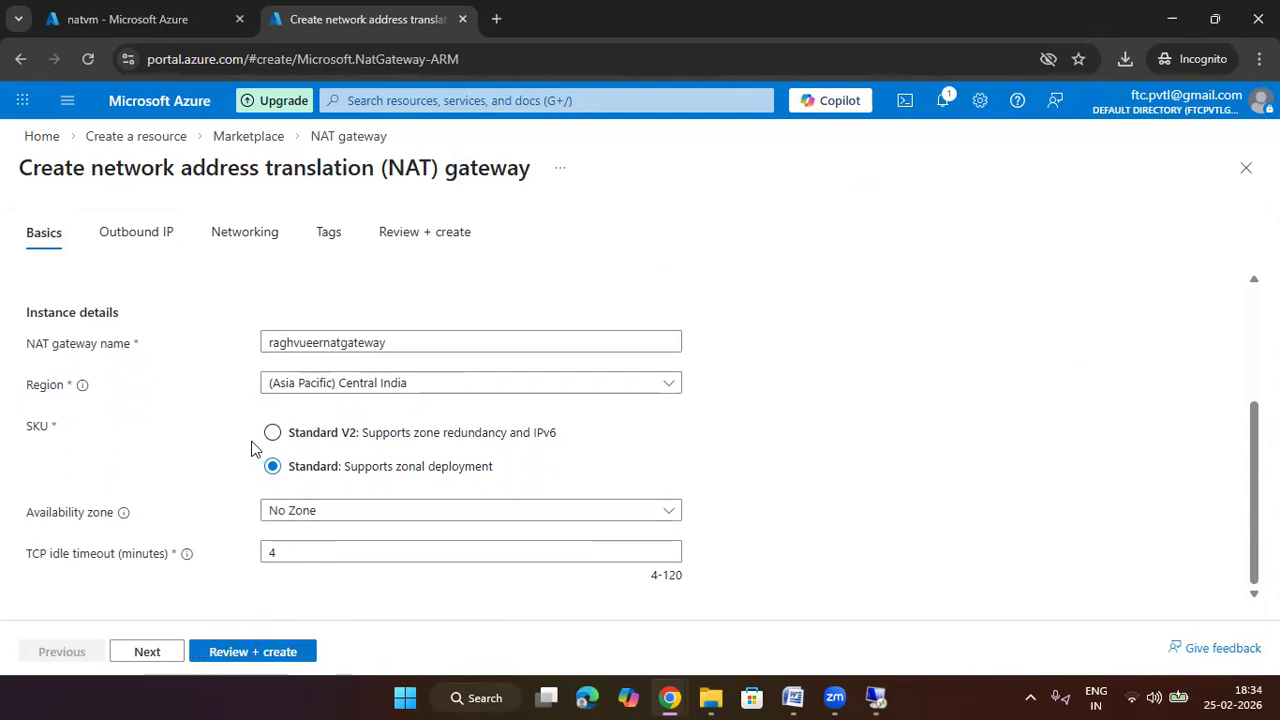
Create a new public IP address named nat-pip and save it as the NAT gateway's outbound IP
click(153, 233)
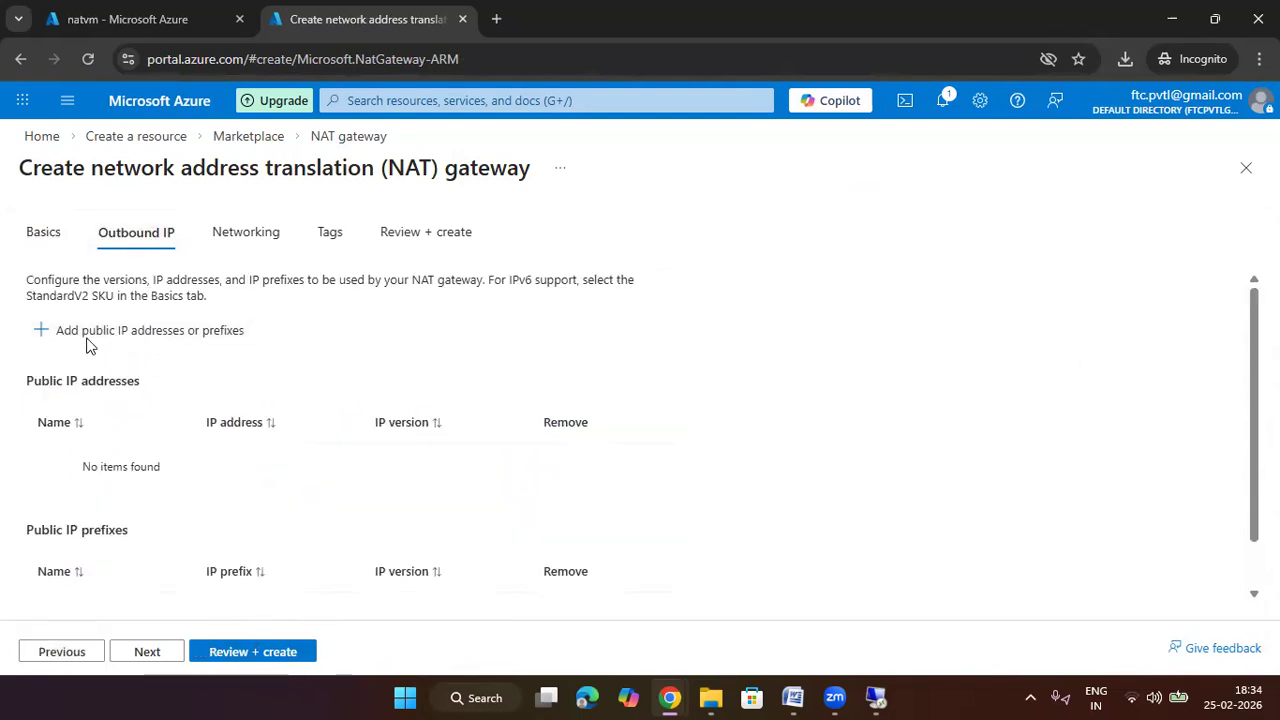
click(122, 335)
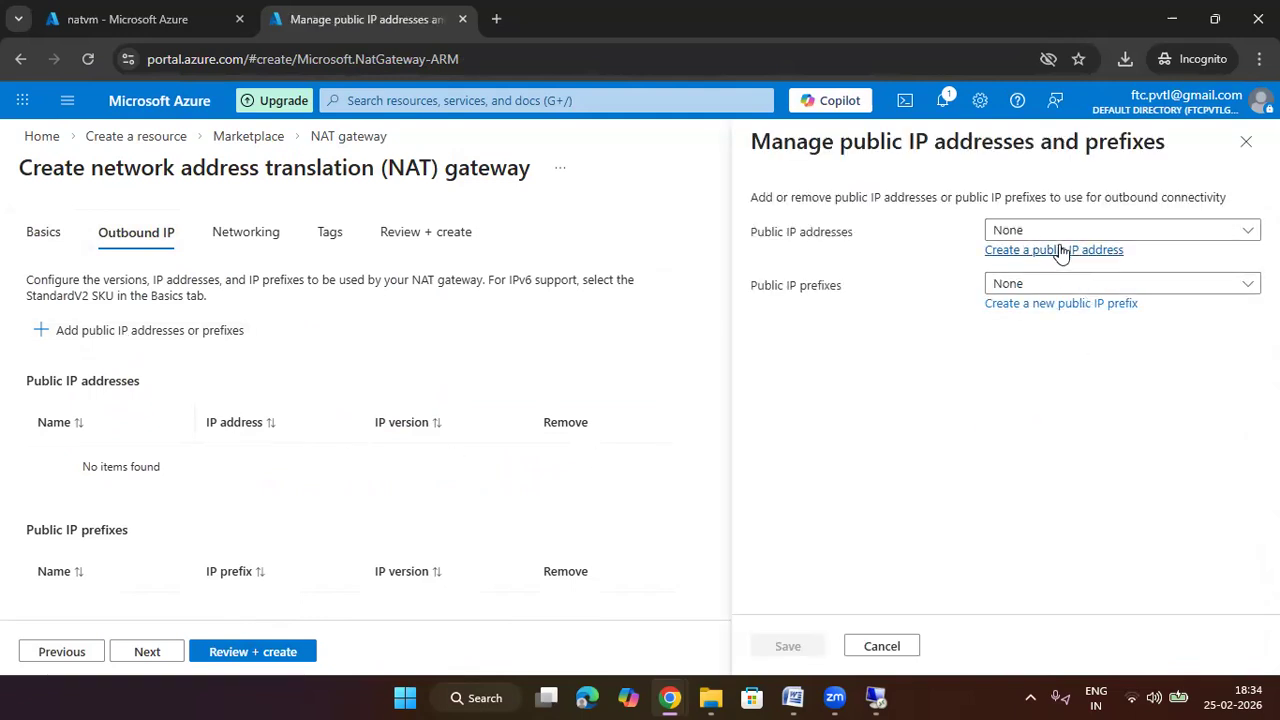
click(1062, 251)
click(832, 512)
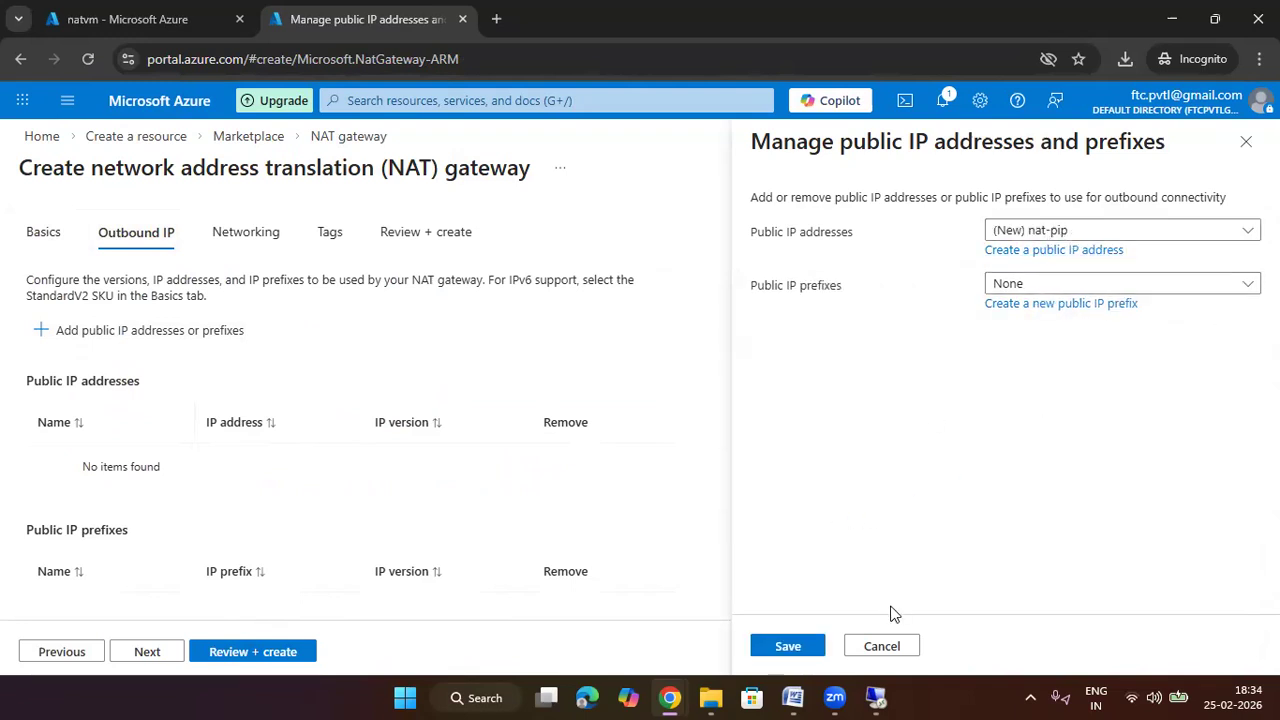
click(811, 642)
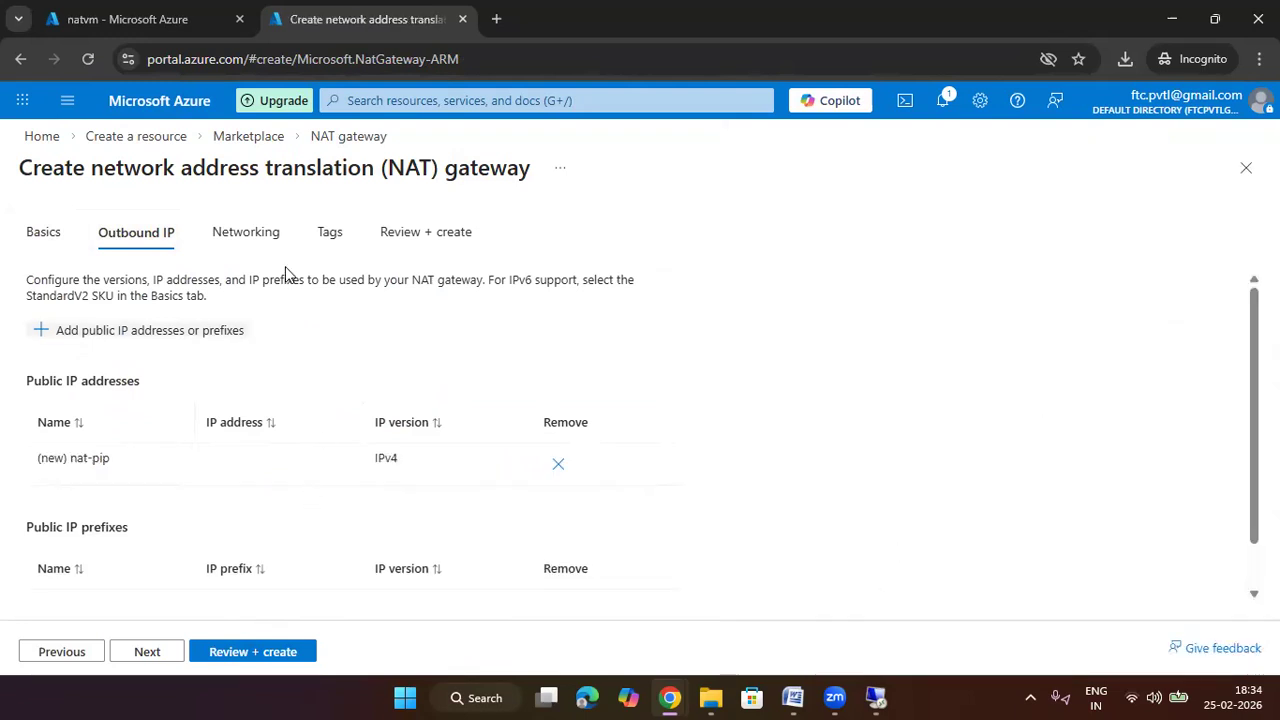
Associate the NAT gateway with virtual network raghuveer-vnet, selecting only the backend (10.0.1.64/26) subnet
click(268, 246)
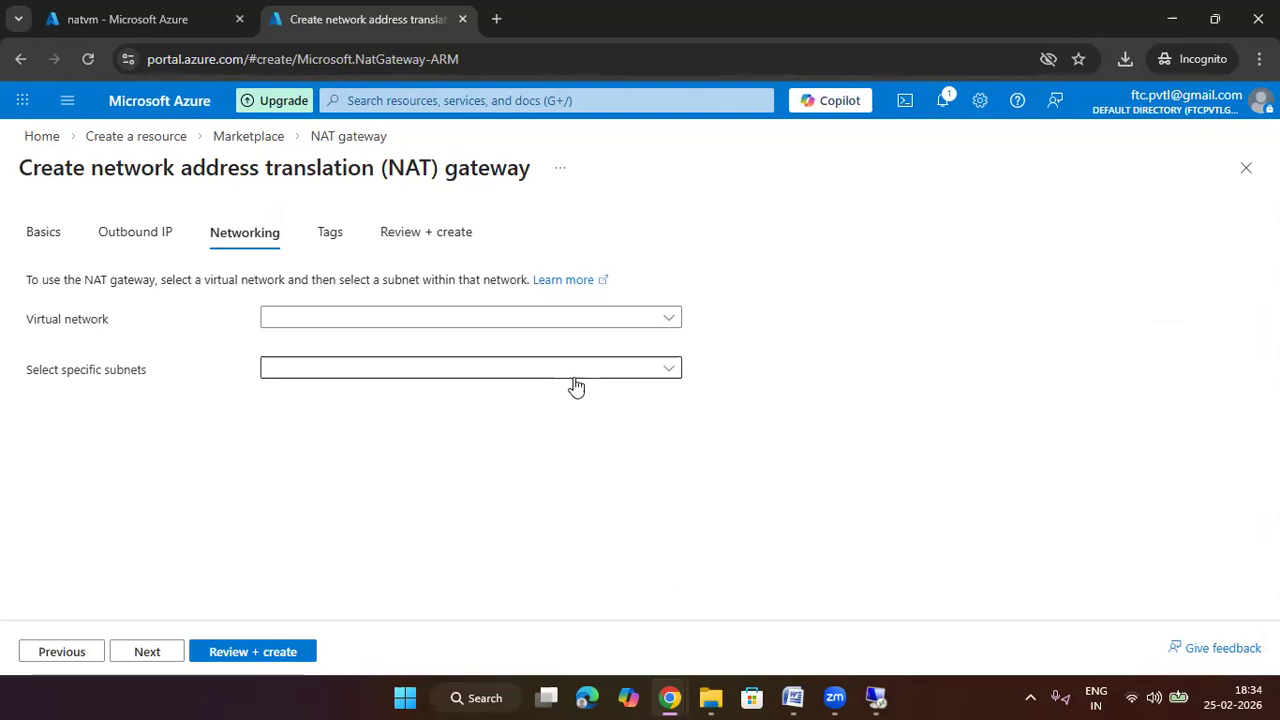
click(534, 322)
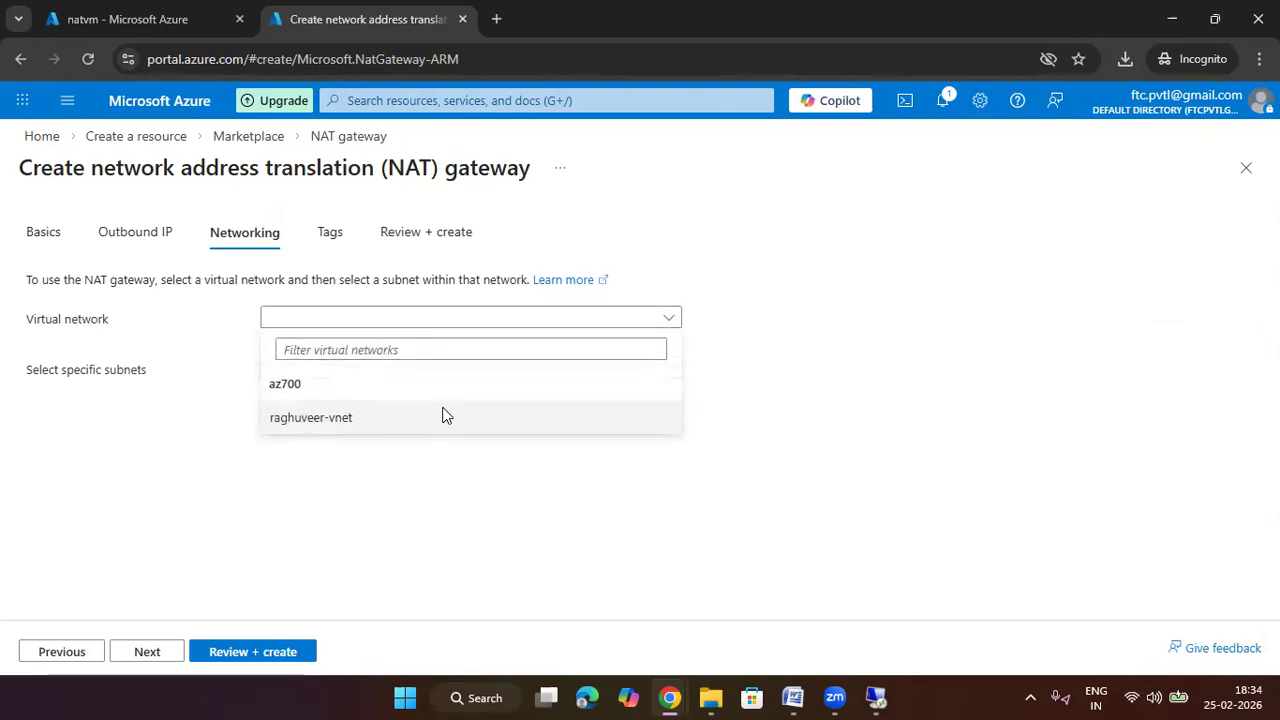
click(443, 414)
click(374, 375)
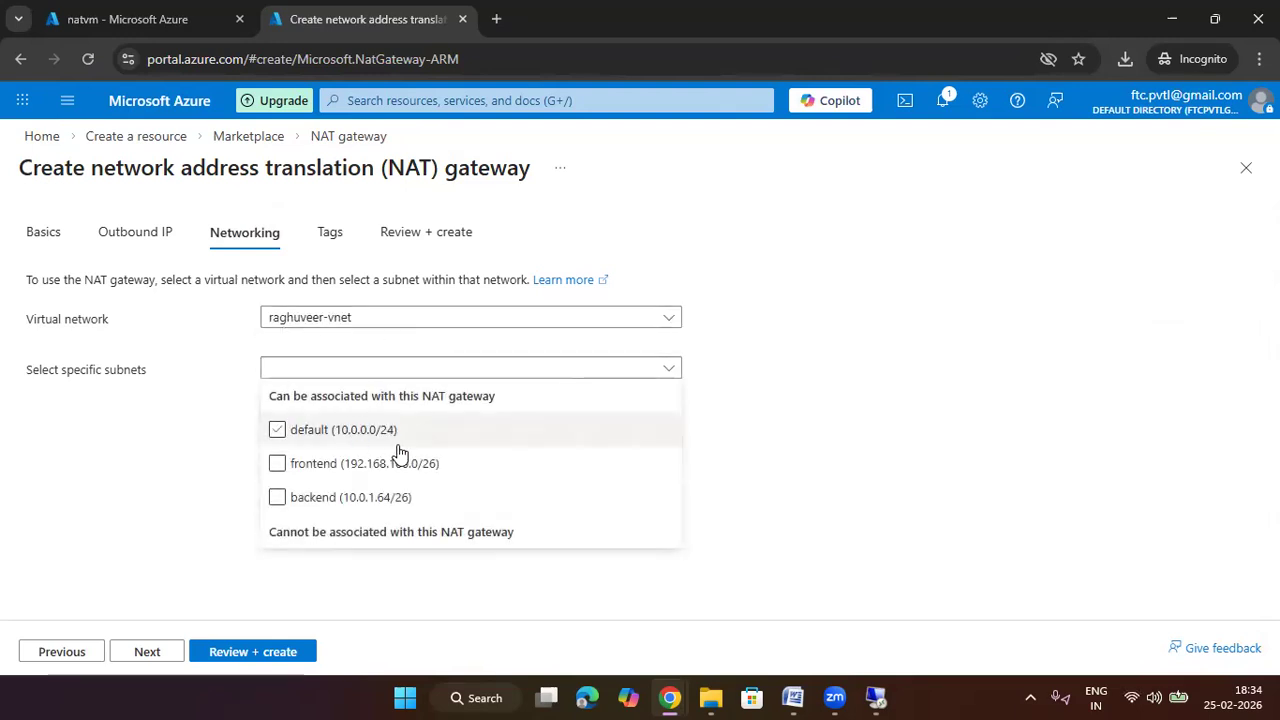
click(286, 463)
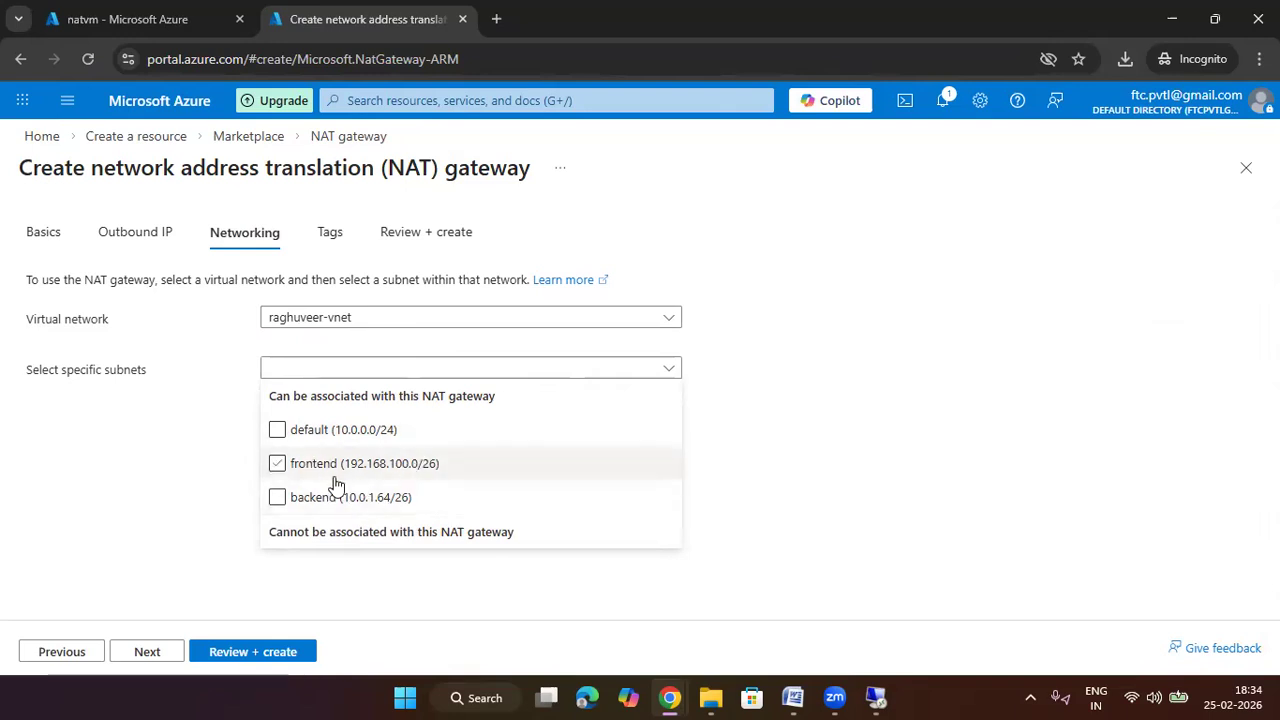
click(300, 473)
click(292, 496)
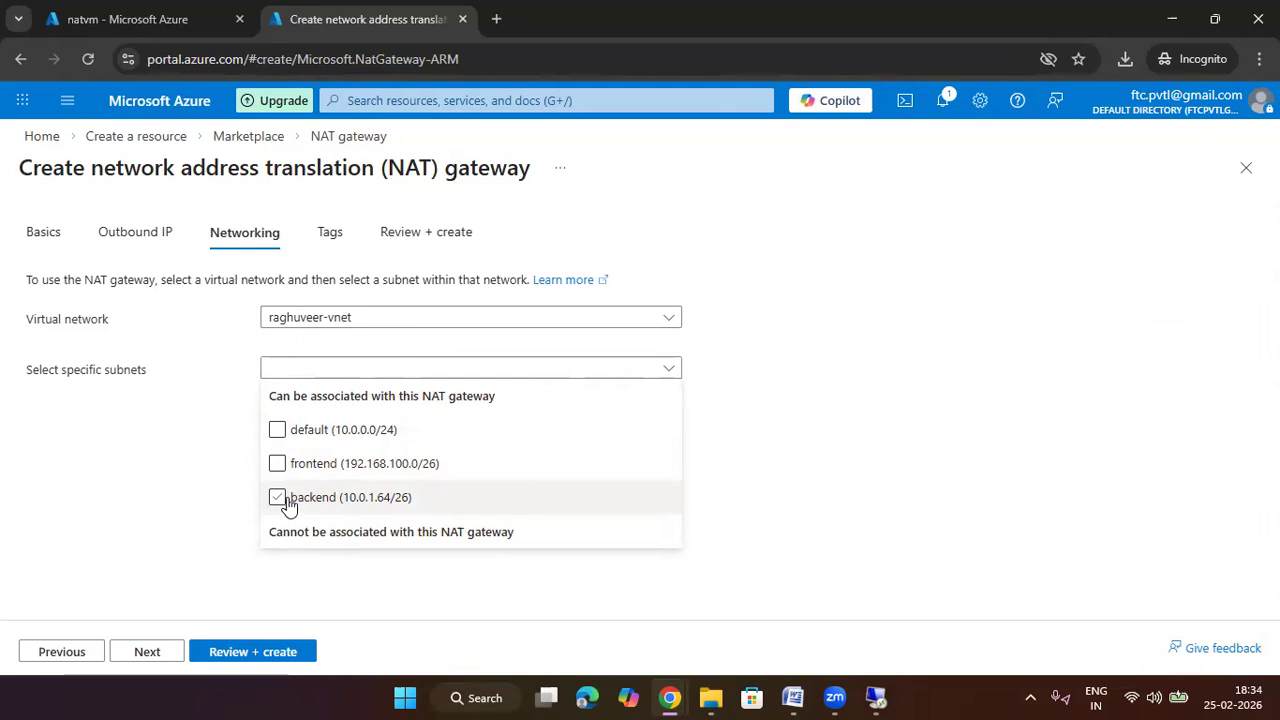
click(278, 500)
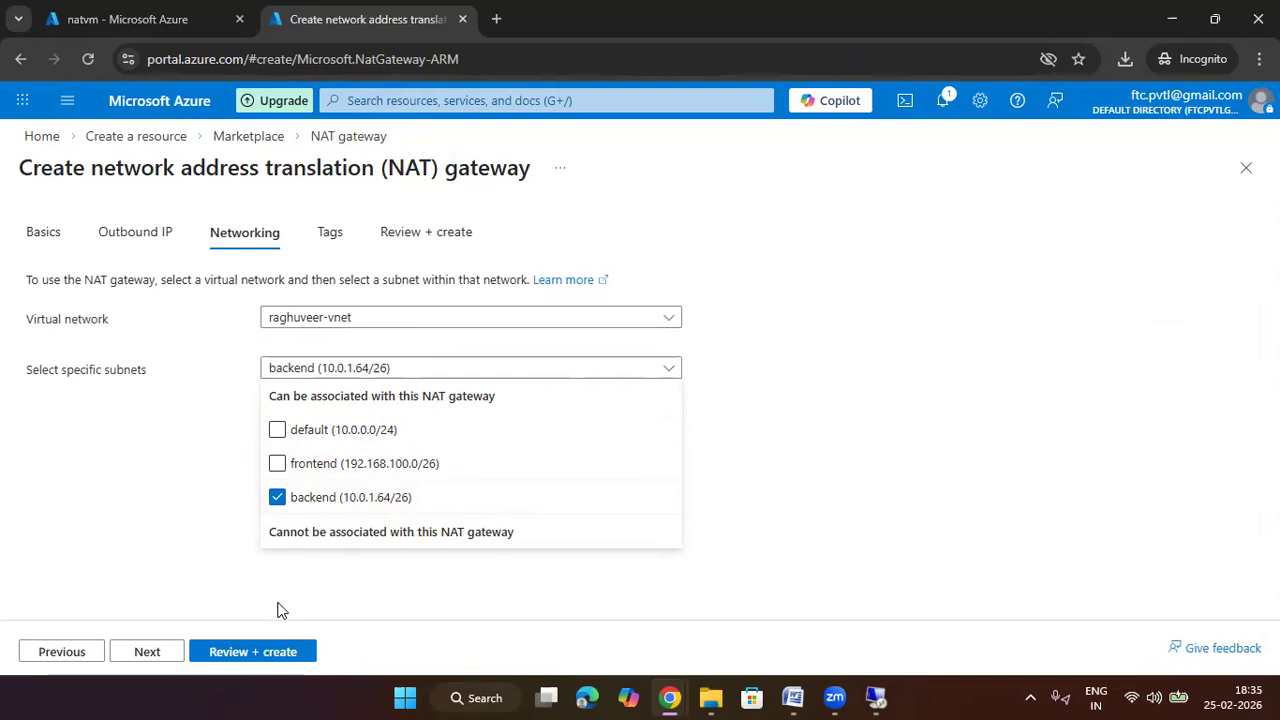
Validate and create the NAT gateway, and follow its deployment until the resources are deployed
click(157, 652)
click(157, 652)
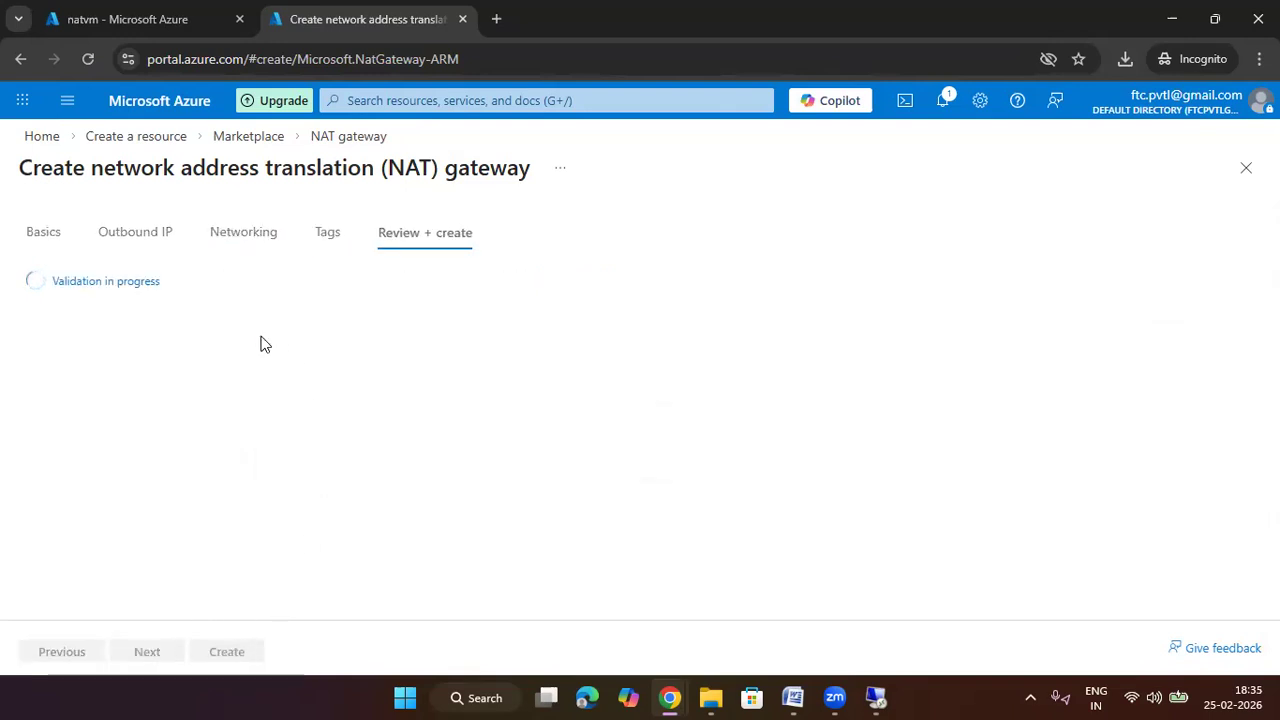
click(232, 652)
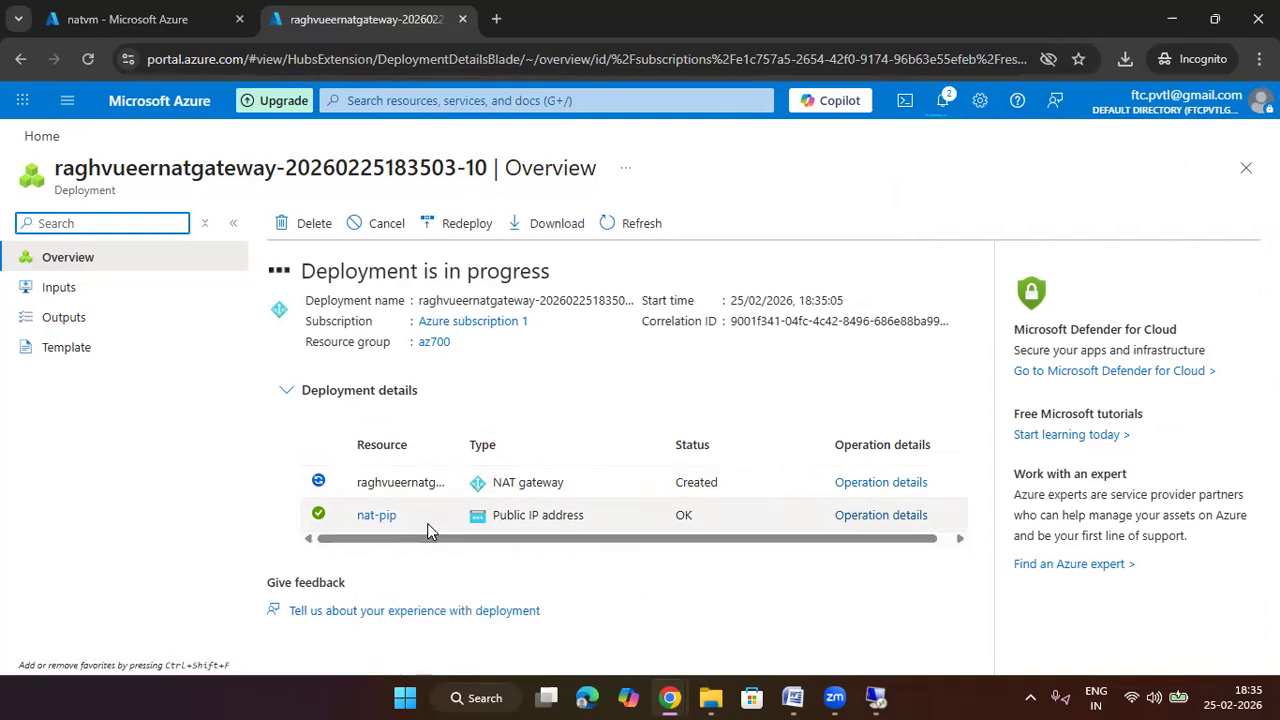
mouse_move(427, 523)
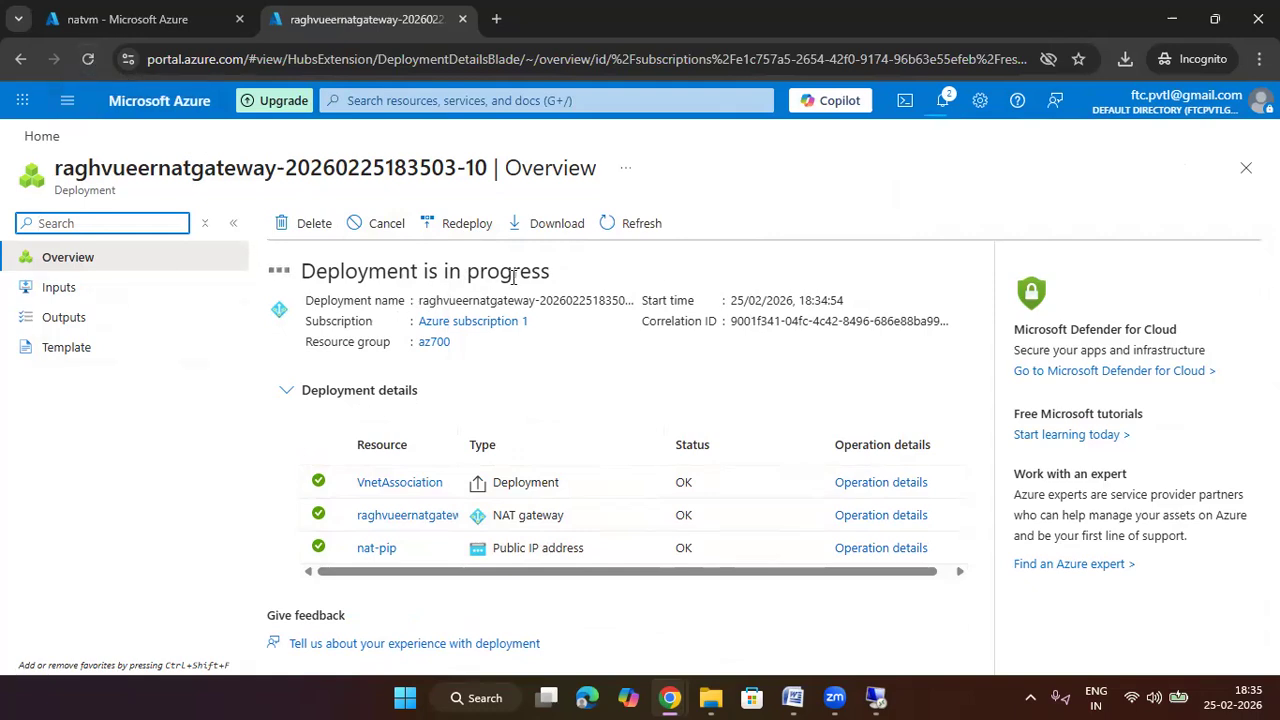
drag(558, 271, 299, 272)
click(703, 289)
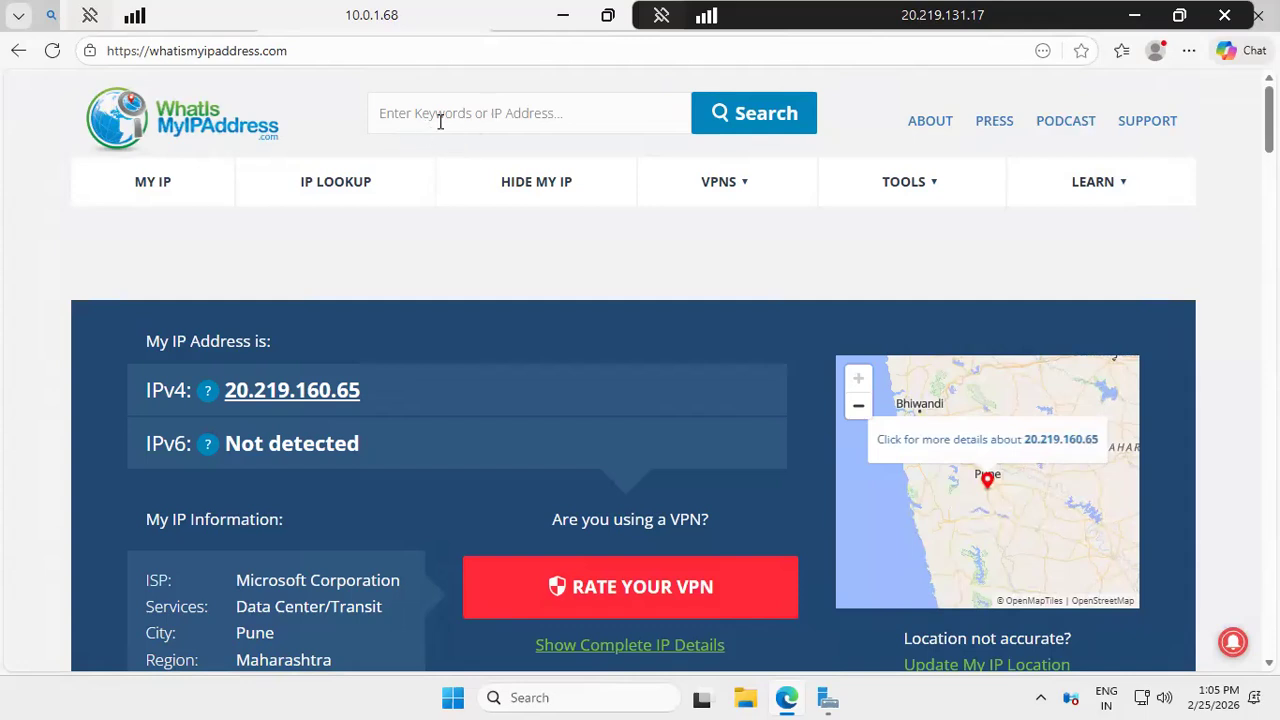
Switch to natvm's remote session, reload whatismyipaddress.com to check its public IPv4 address, and return to the Azure portal
click(50, 51)
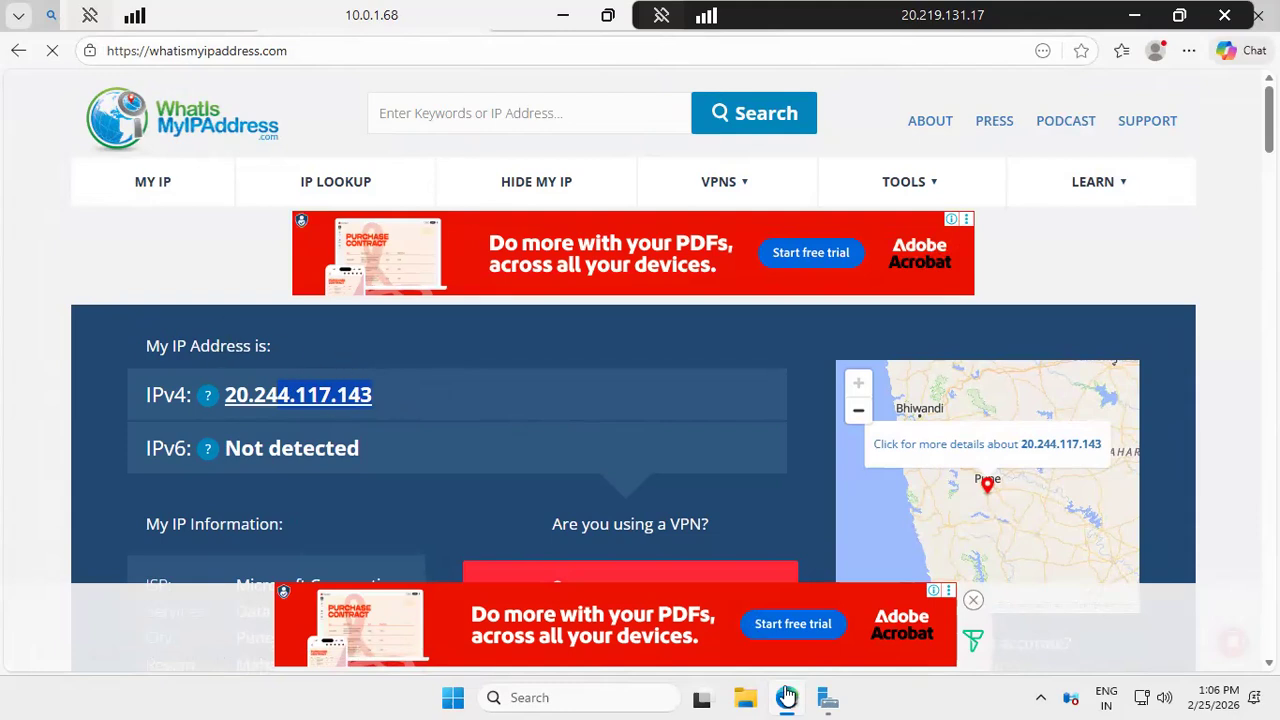
click(1134, 15)
click(360, 392)
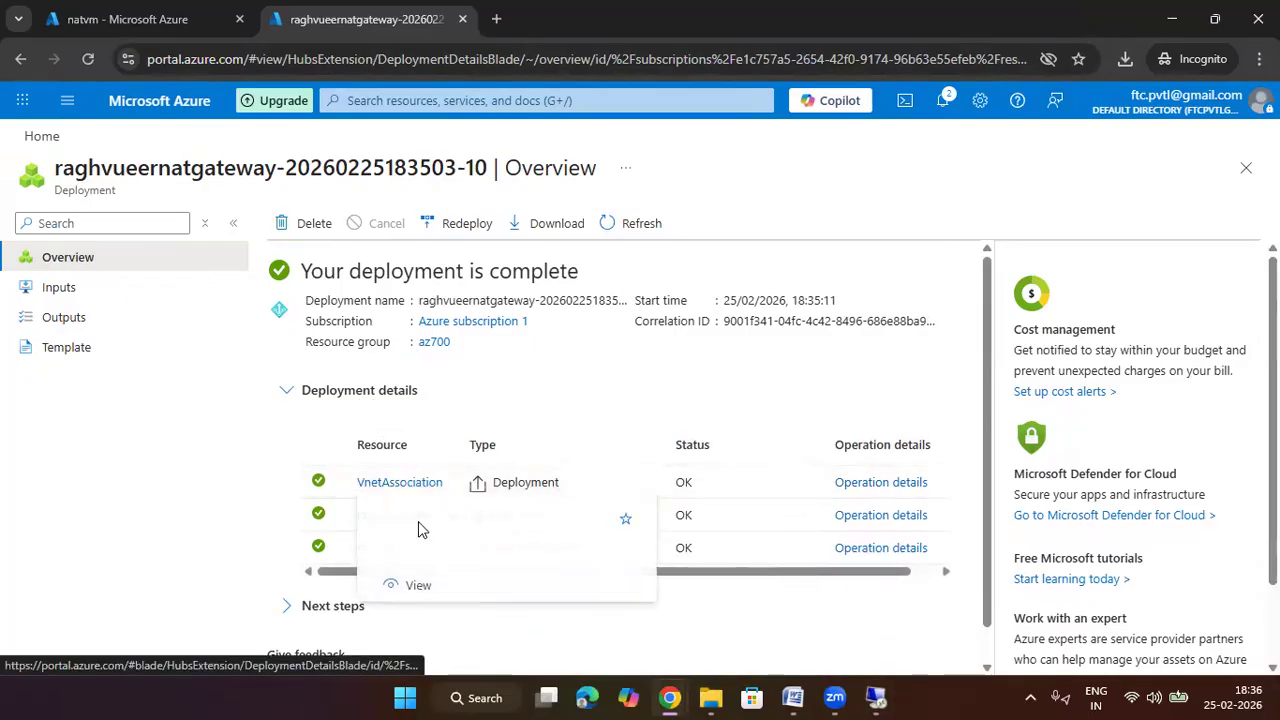
Open raghvueernatgateway from the deployment and check the IP address of its outbound public IP nat-pip
click(383, 516)
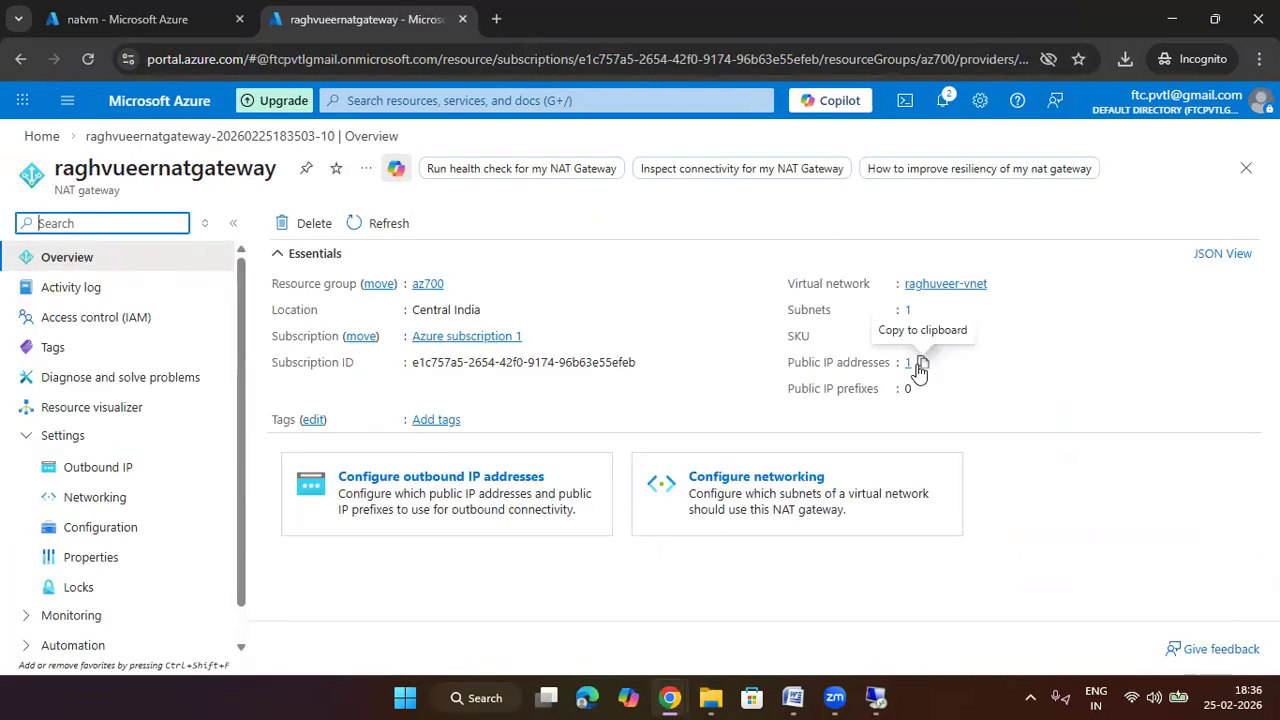
click(909, 363)
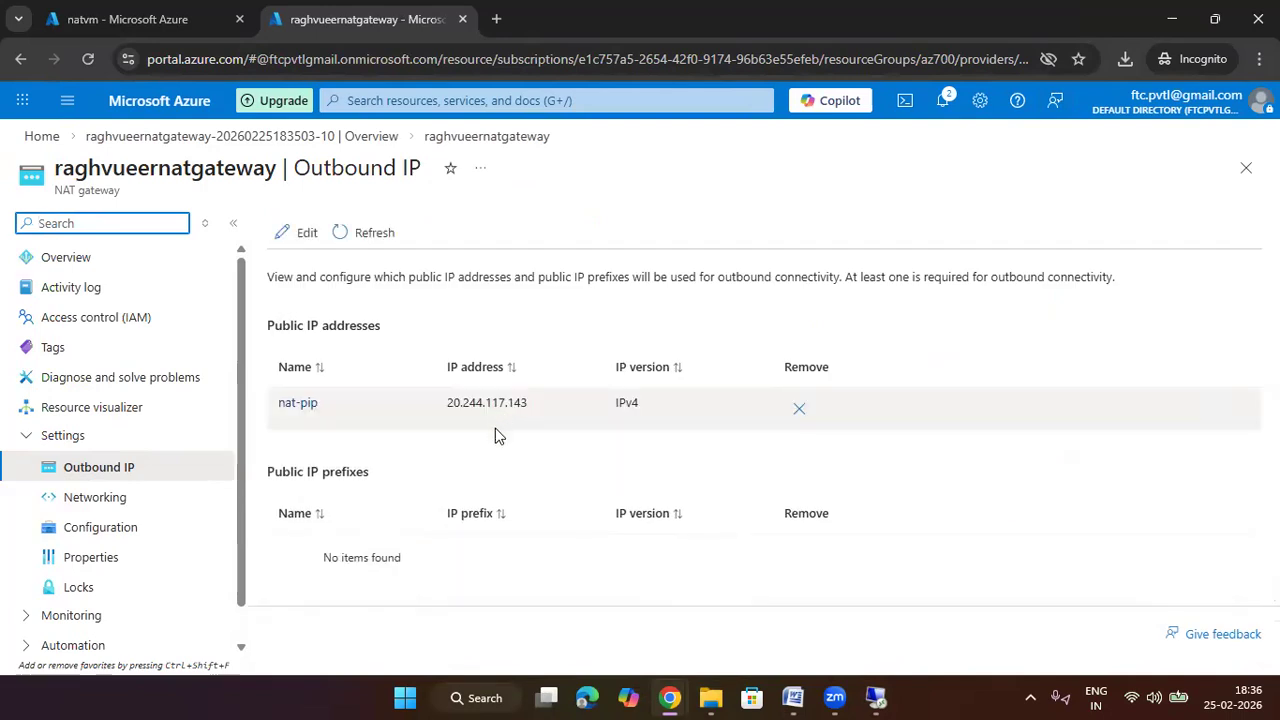
drag(531, 404, 447, 410)
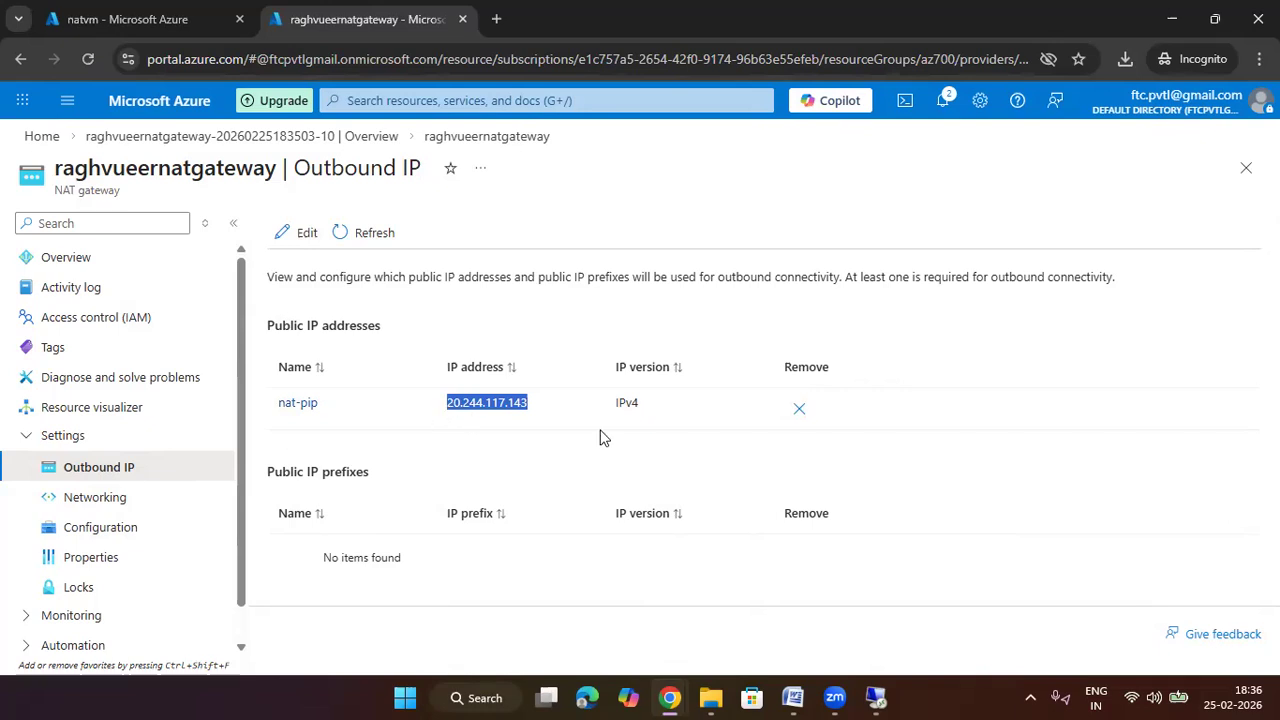
Return to the browser tab showing natvm and open the list of virtual machines from the portal home page
click(150, 22)
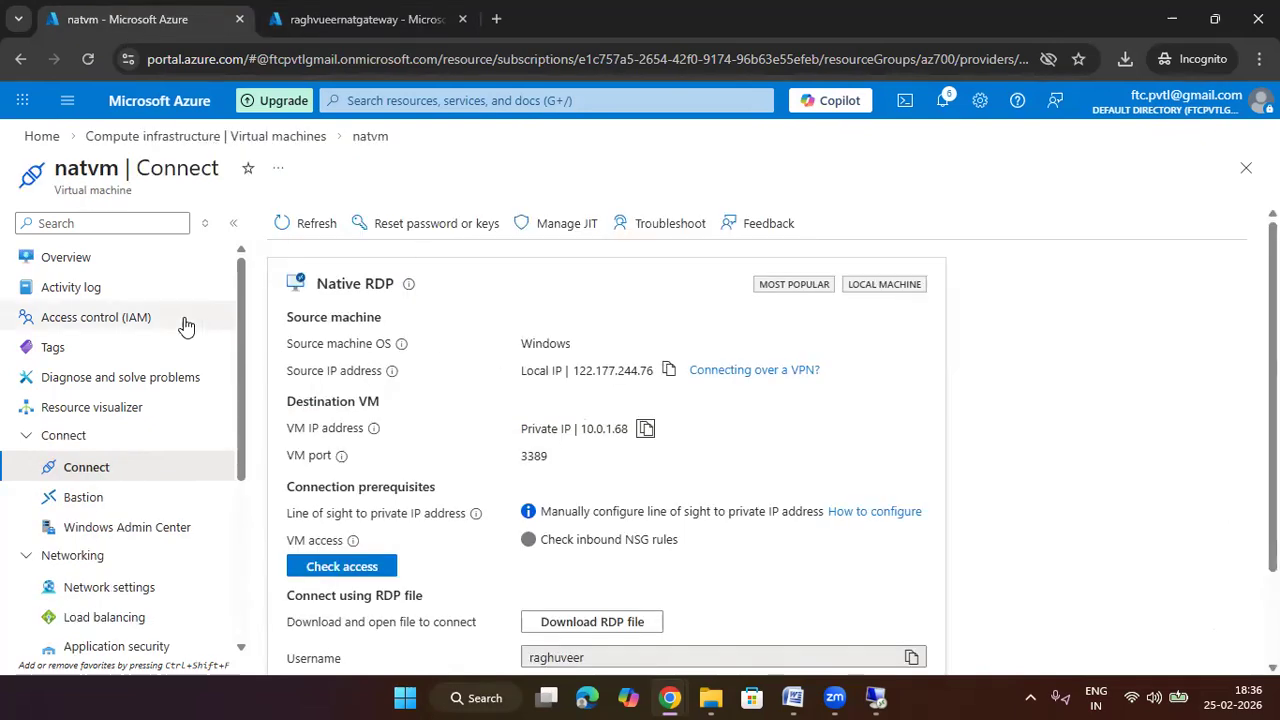
click(42, 136)
click(293, 229)
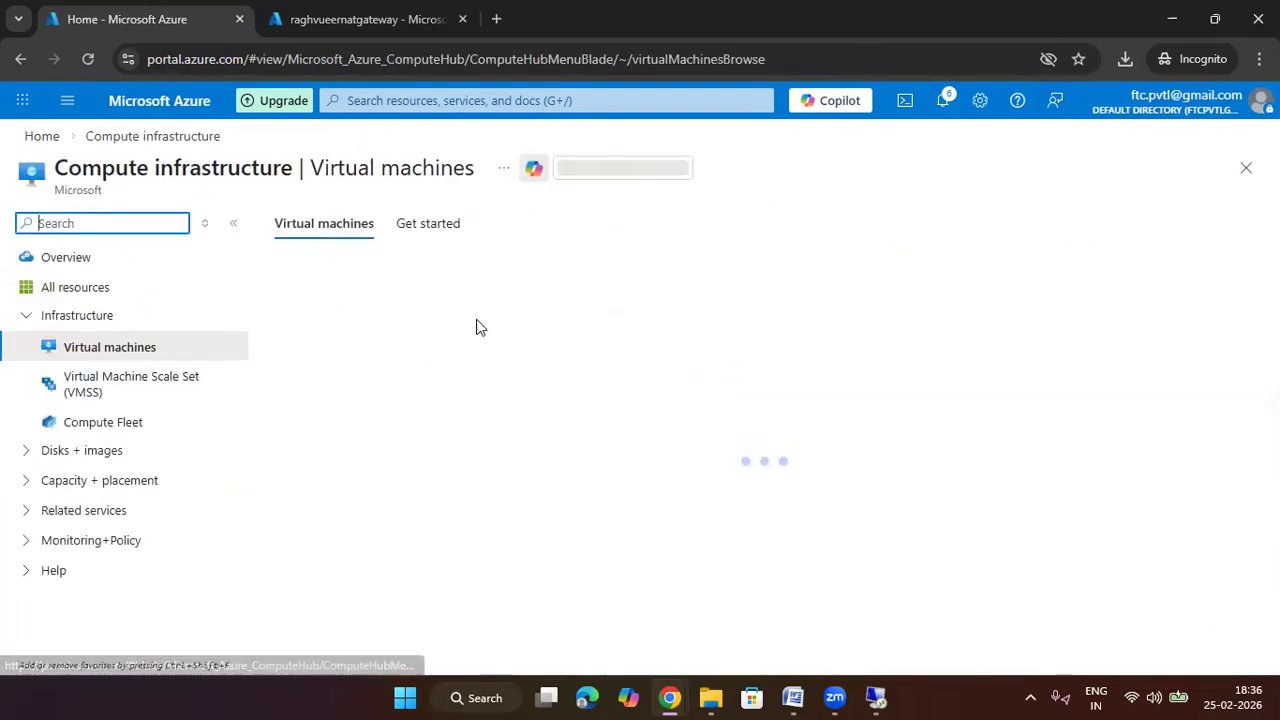
Open natvm's resource group az700 and delete the group with all its resources, entering az700 as the confirmation name
click(358, 404)
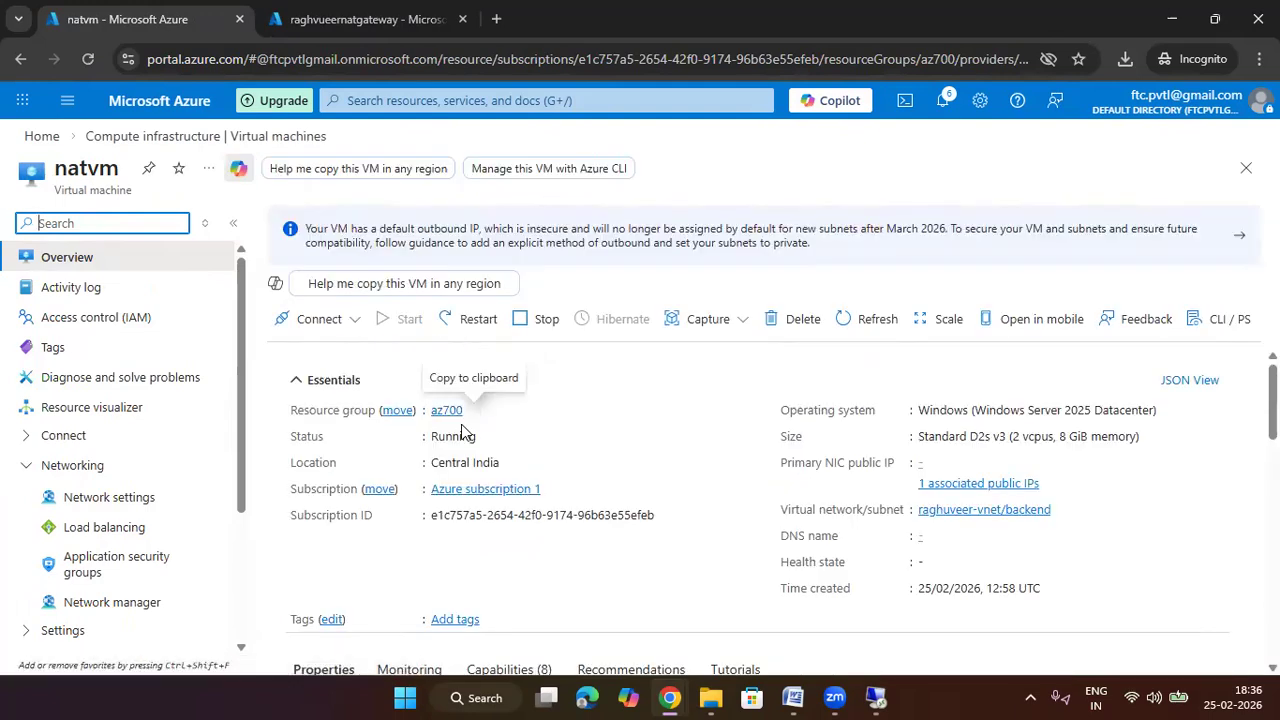
click(446, 410)
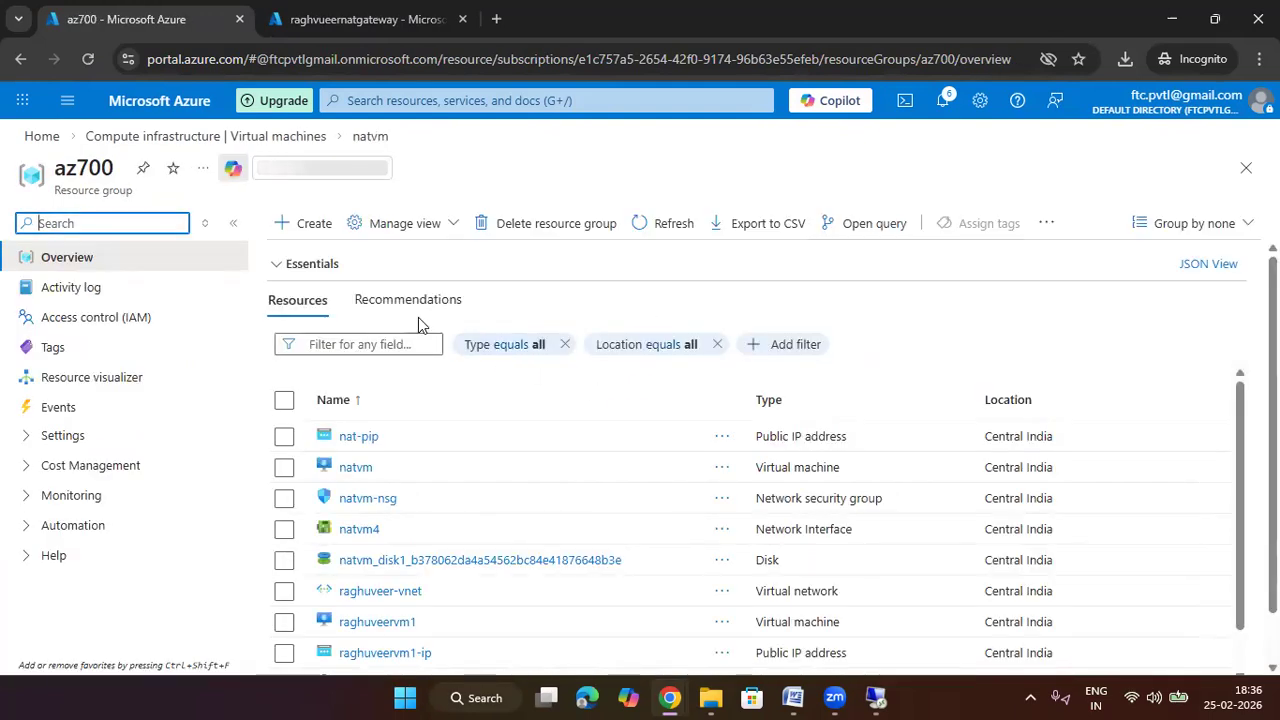
click(545, 224)
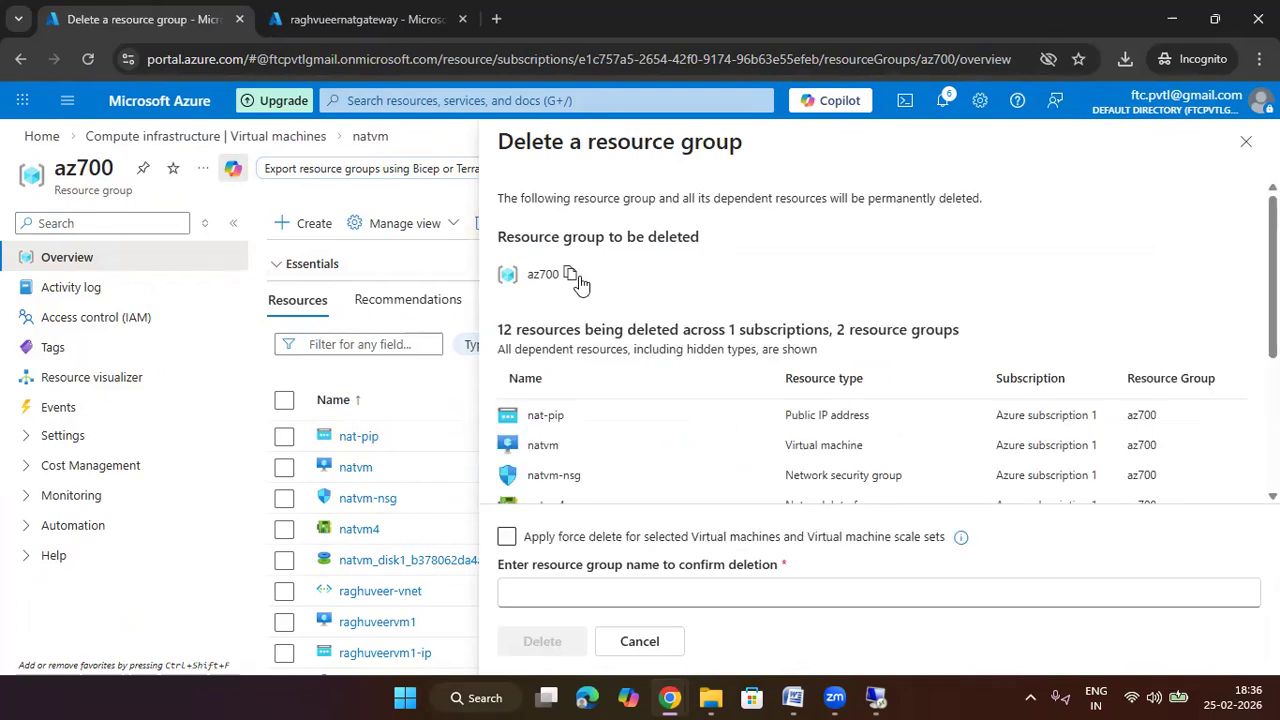
click(514, 588)
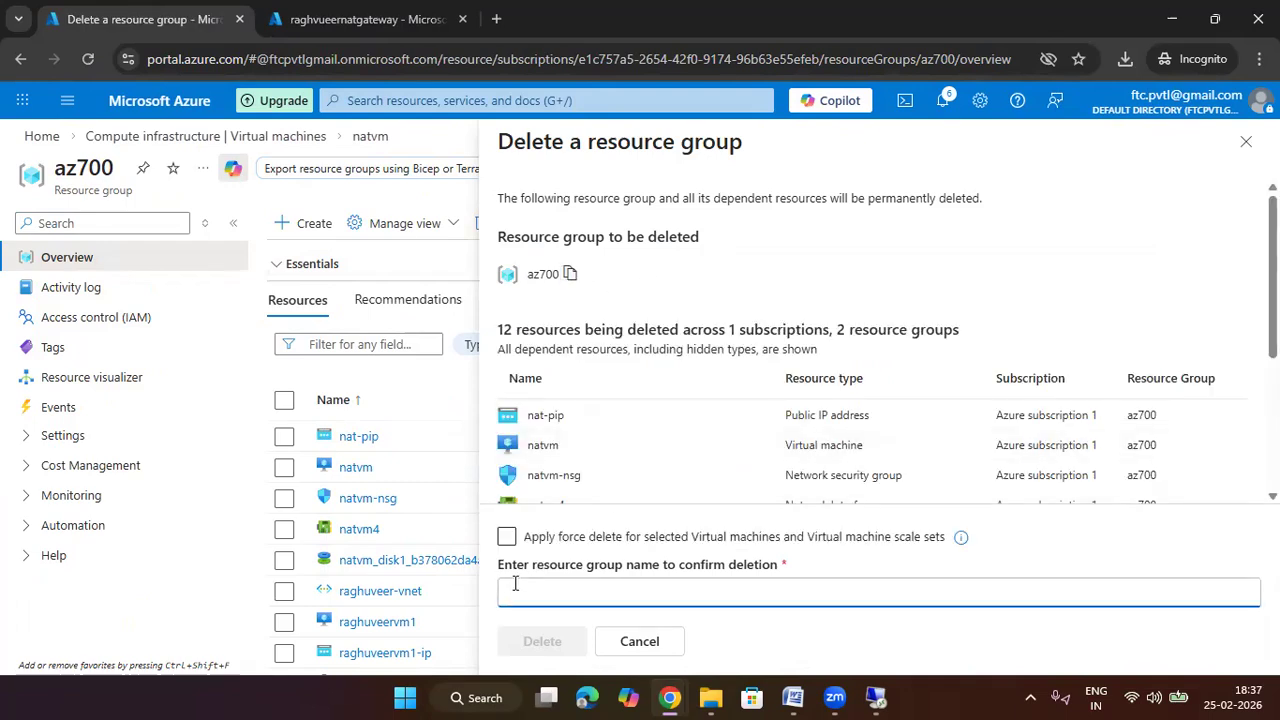
text(az700)
click(602, 540)
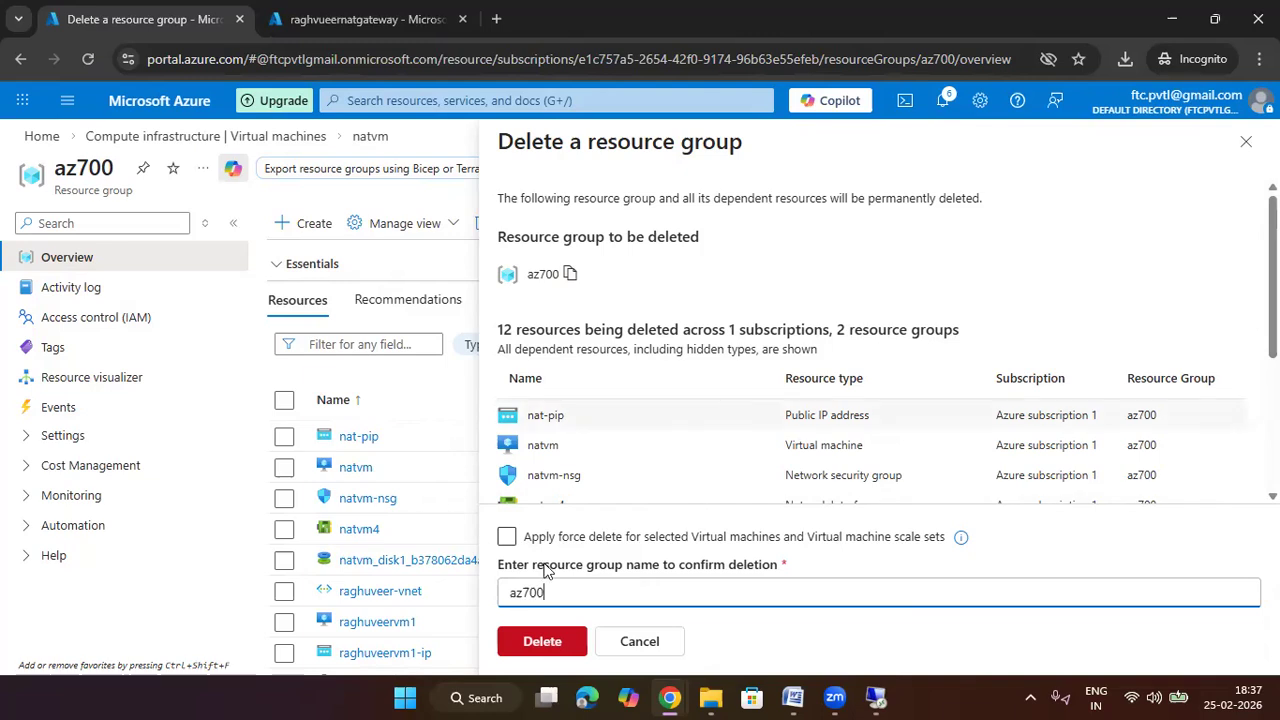
key(Return)
click(872, 505)
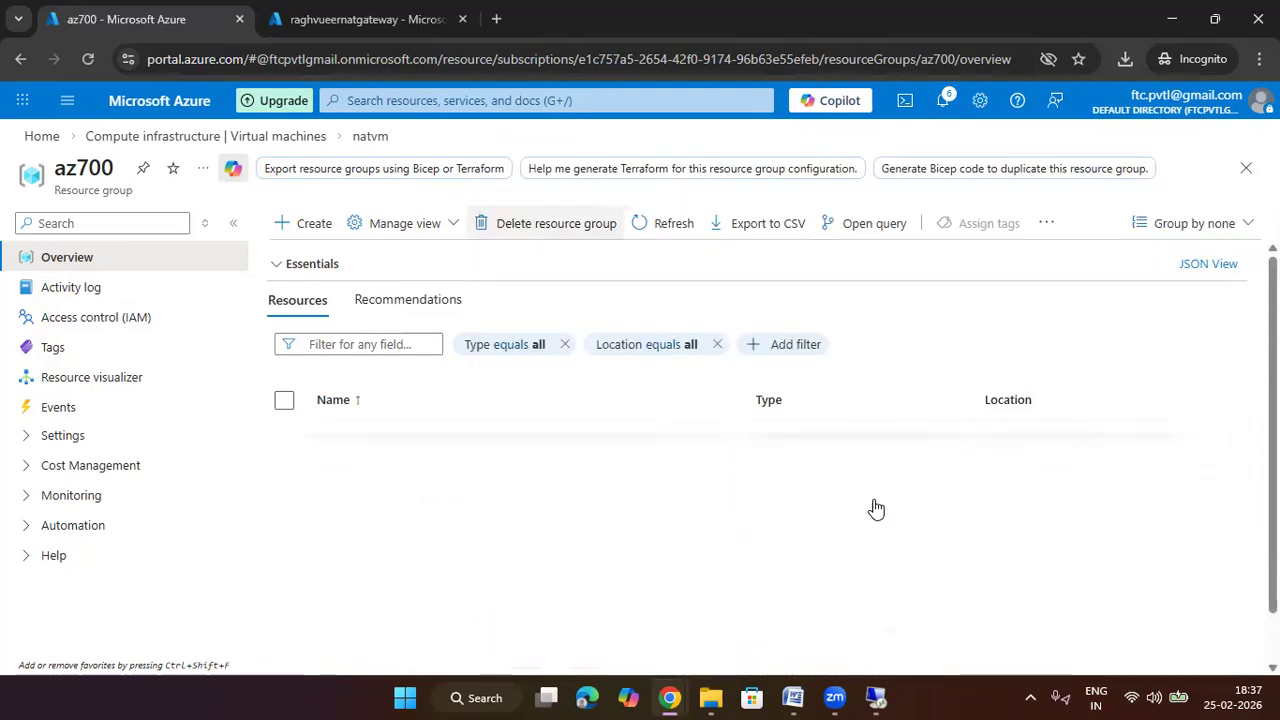